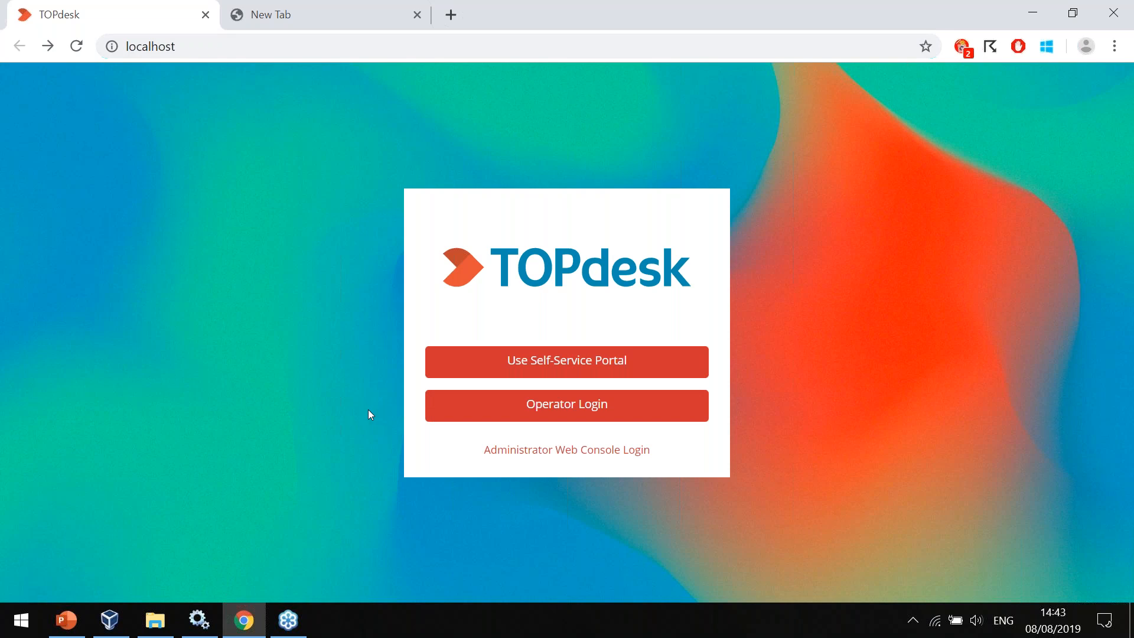
Log in as an operator with the admin account and its password.
{"action": "left_click", "coordinate": [503, 412]}
{"action": "type", "text": "admin"}
{"action": "key", "text": "Tab"}
{"action": "type", "text": "•••••"}
{"action": "key", "text": "Return"}
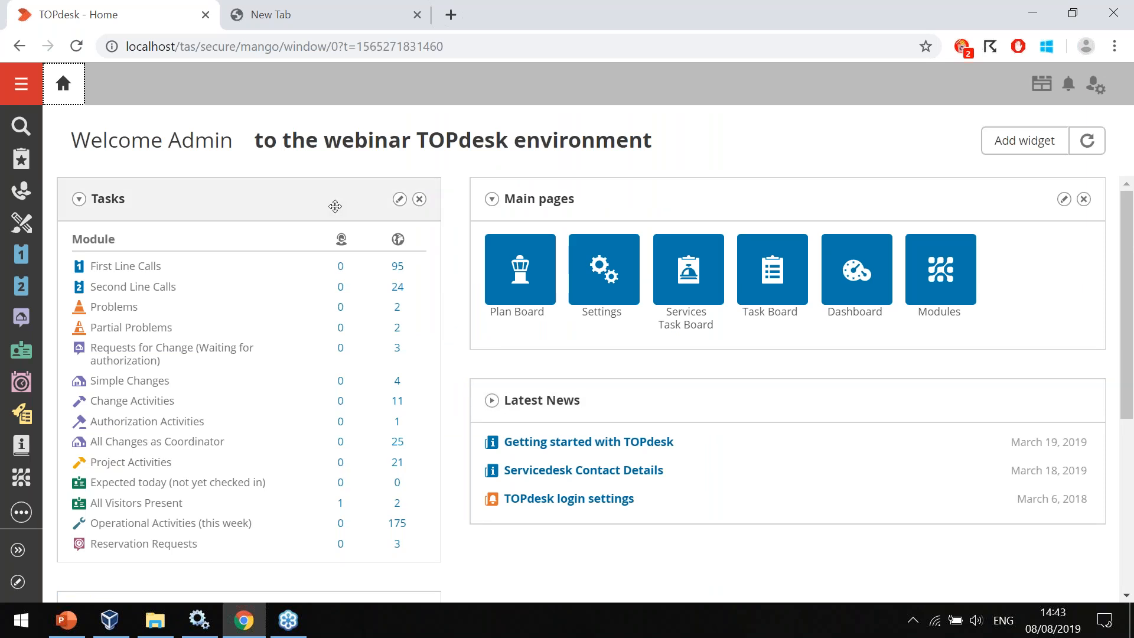
{"action": "left_click", "coordinate": [312, 111]}
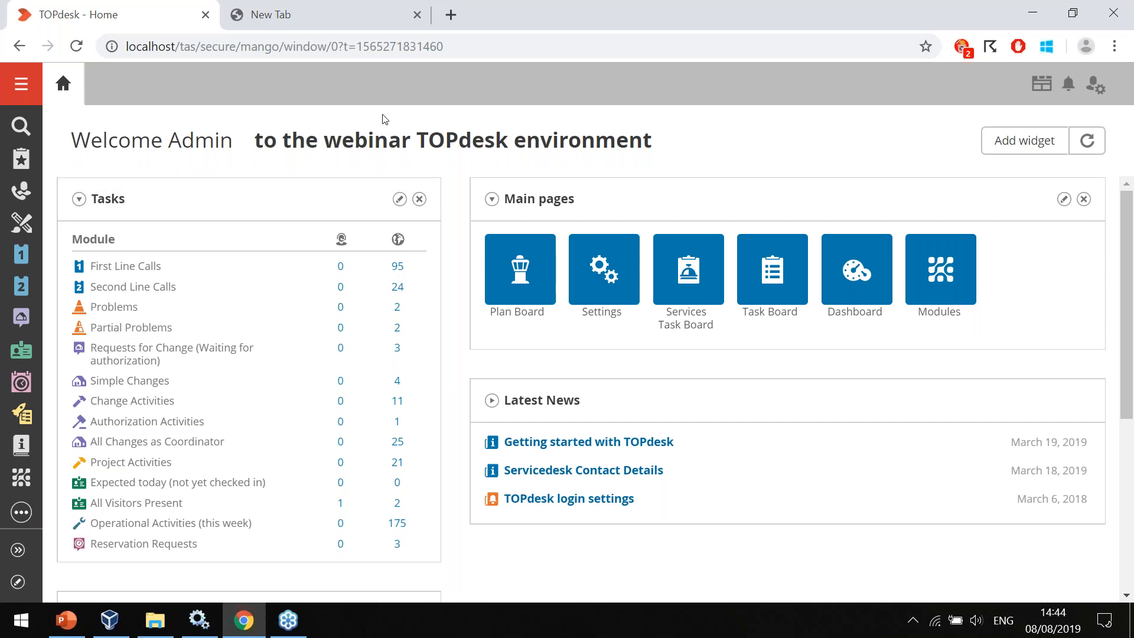
Open the bookmarked Door access incident and upload test-file.txt from the Webinar folder to it.
{"action": "left_click", "coordinate": [18, 165]}
{"action": "left_click", "coordinate": [239, 201]}
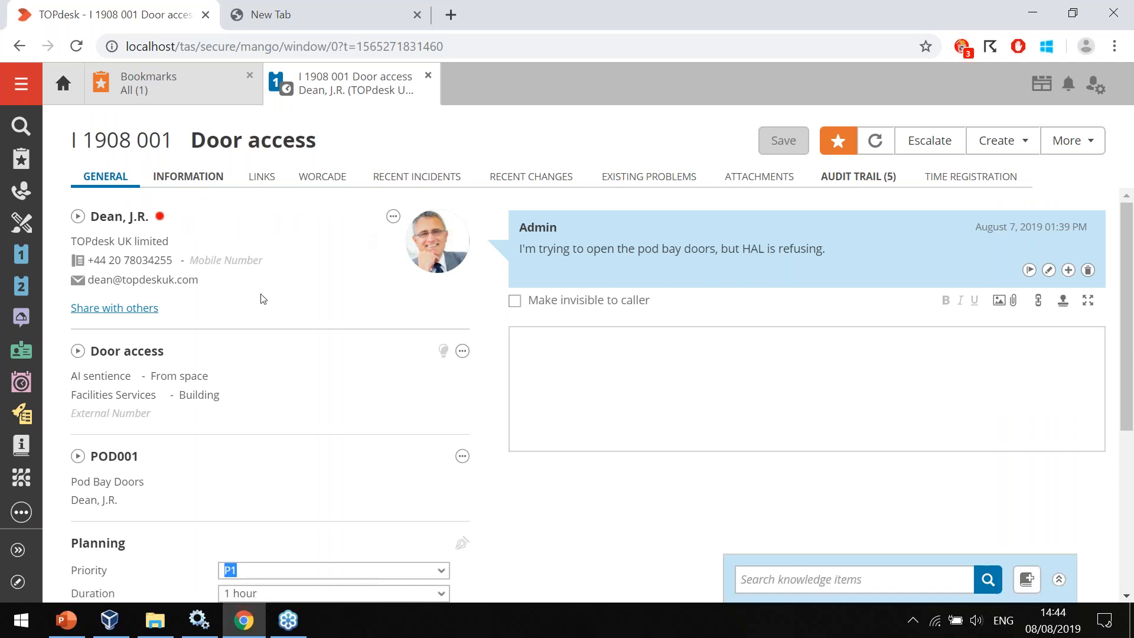
{"action": "left_click", "coordinate": [655, 388]}
{"action": "left_click", "coordinate": [1013, 300]}
{"action": "left_click", "coordinate": [228, 166]}
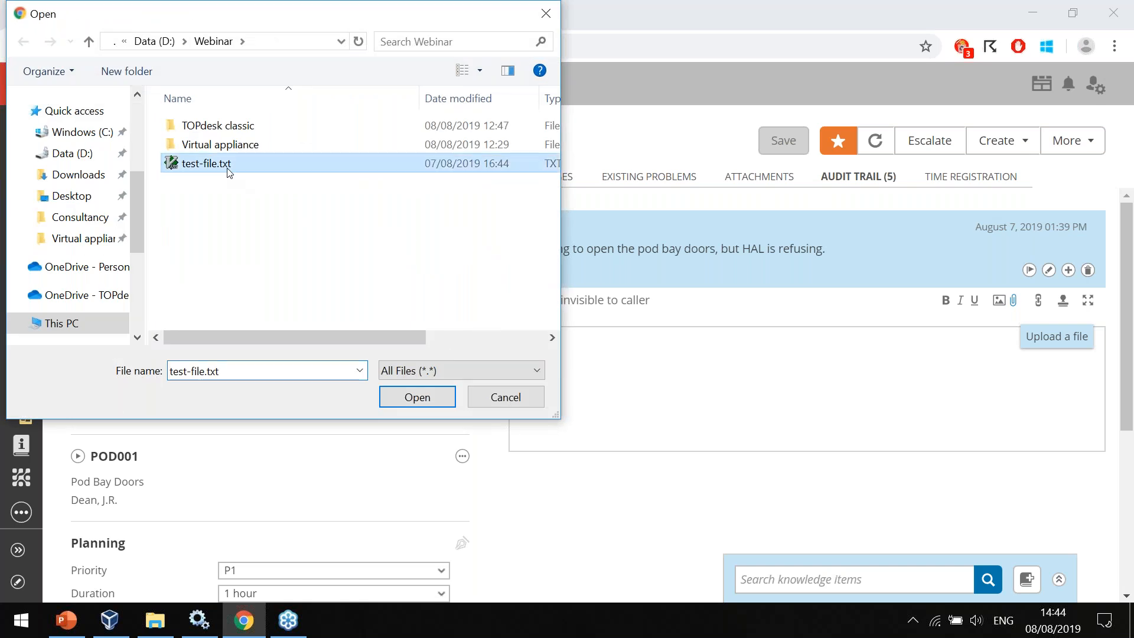
{"action": "left_click", "coordinate": [412, 398]}
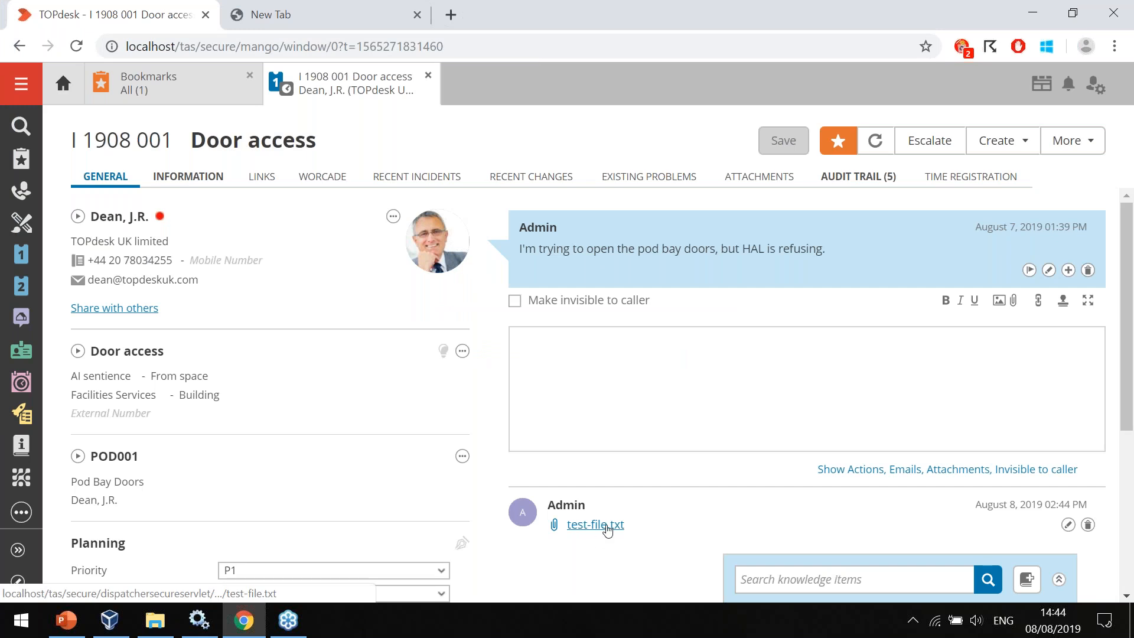
View the uploaded test-file.txt attachment, then close it along with the incident and the bookmarks overview.
{"action": "left_click", "coordinate": [606, 526]}
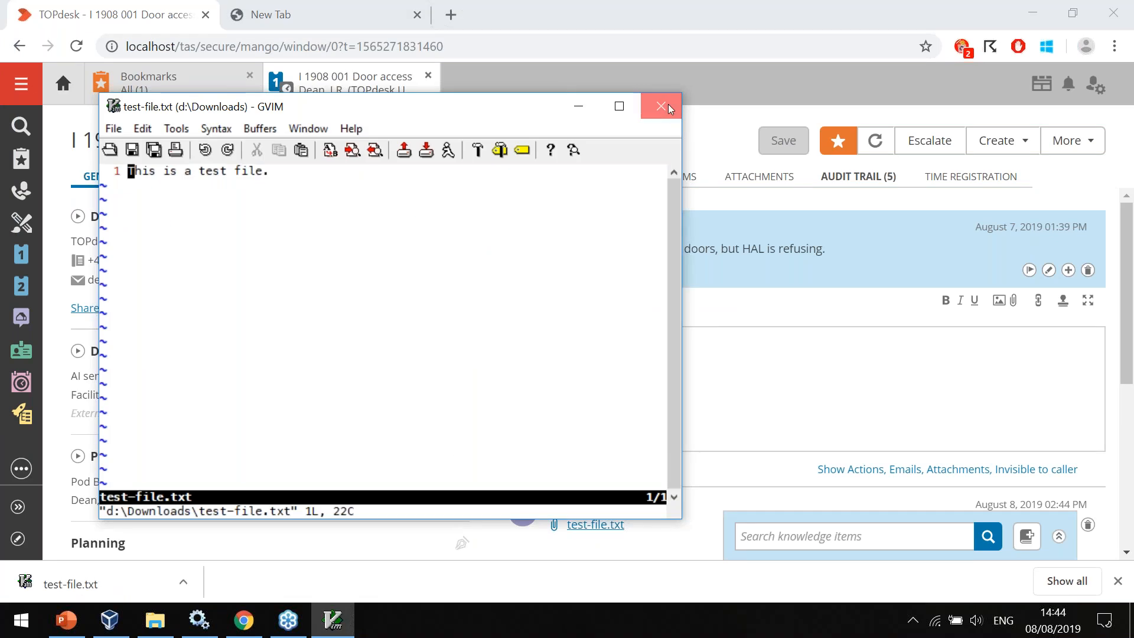
{"action": "left_click", "coordinate": [665, 105]}
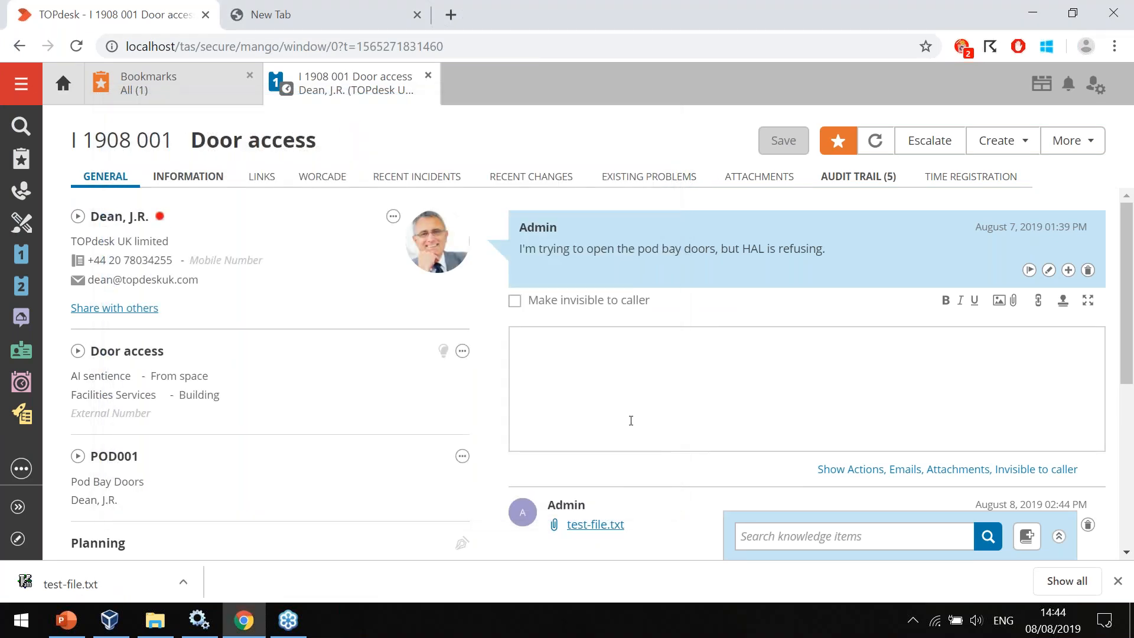
{"action": "left_click", "coordinate": [680, 396]}
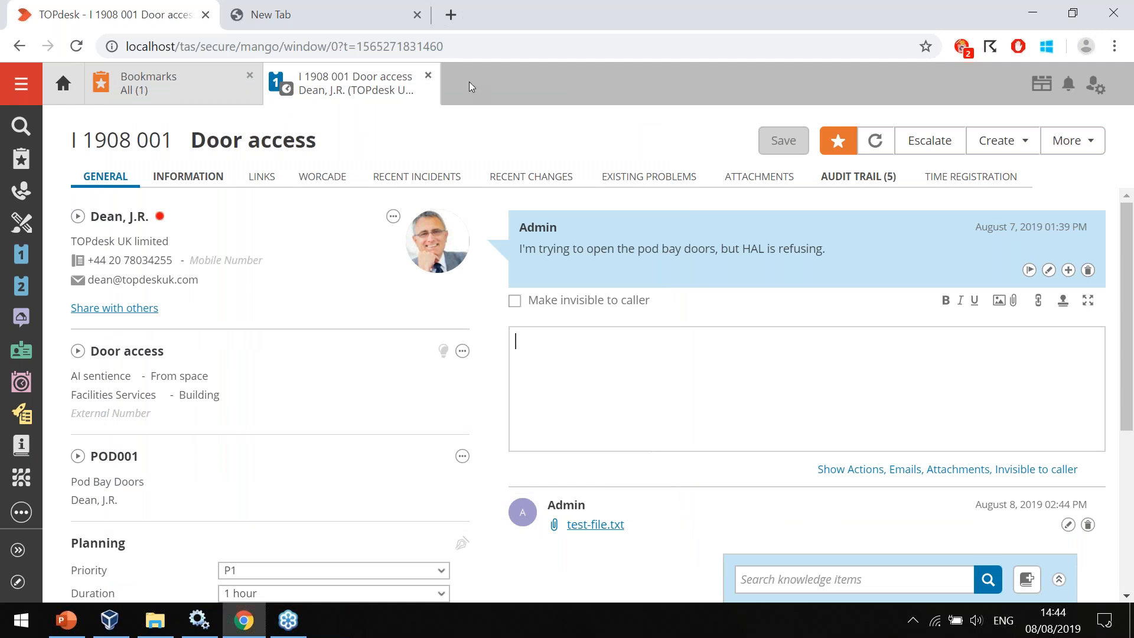
{"action": "key", "text": "alt+w"}
{"action": "key", "text": "alt+w"}
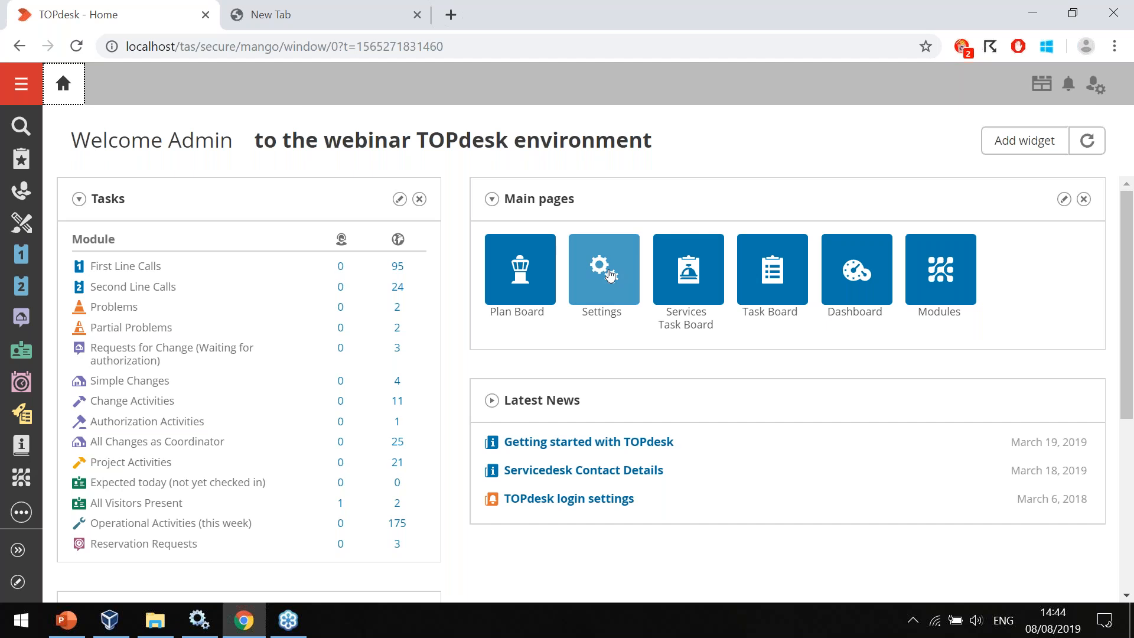
Check the folder for index file storage in the general search section of the technical settings.
{"action": "left_click", "coordinate": [610, 274]}
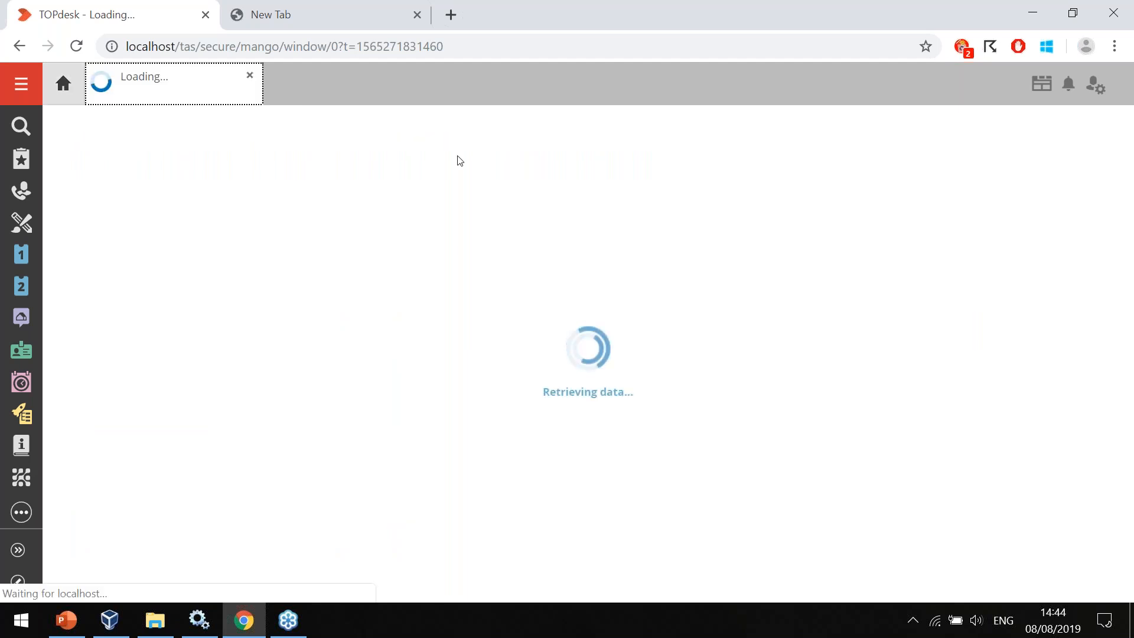
{"action": "left_click", "coordinate": [127, 263]}
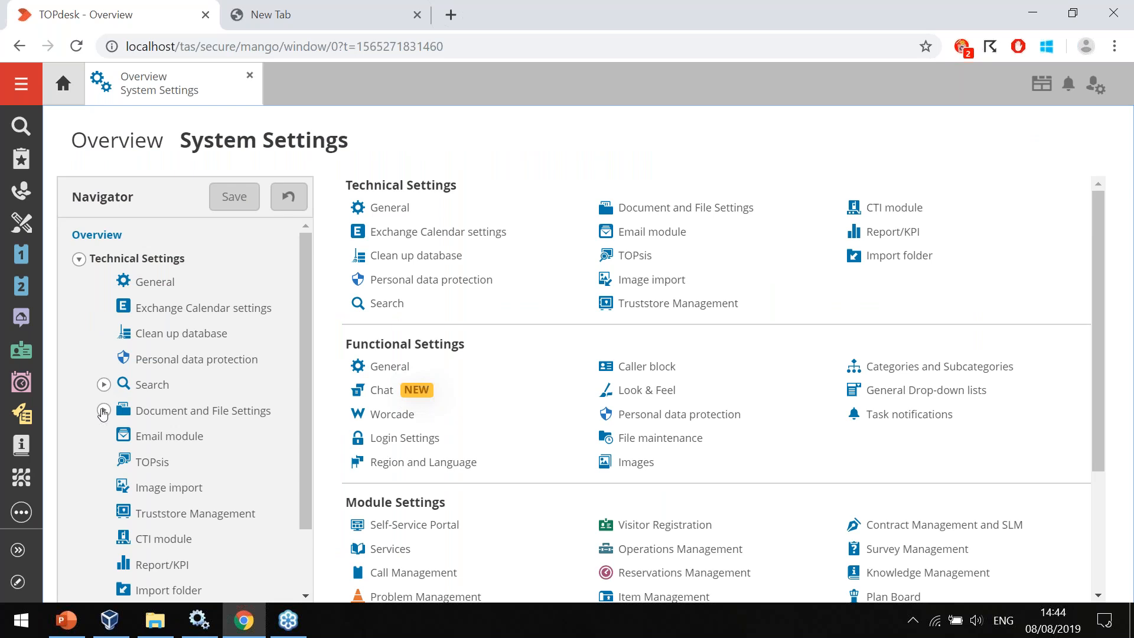
{"action": "left_click", "coordinate": [103, 385]}
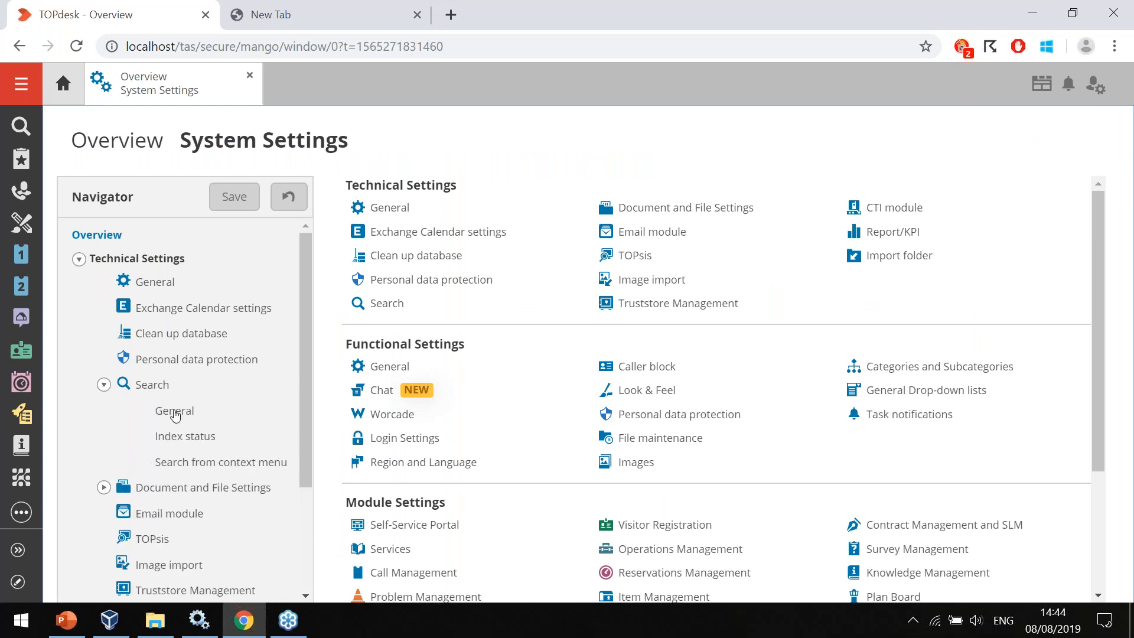
{"action": "left_click", "coordinate": [175, 412]}
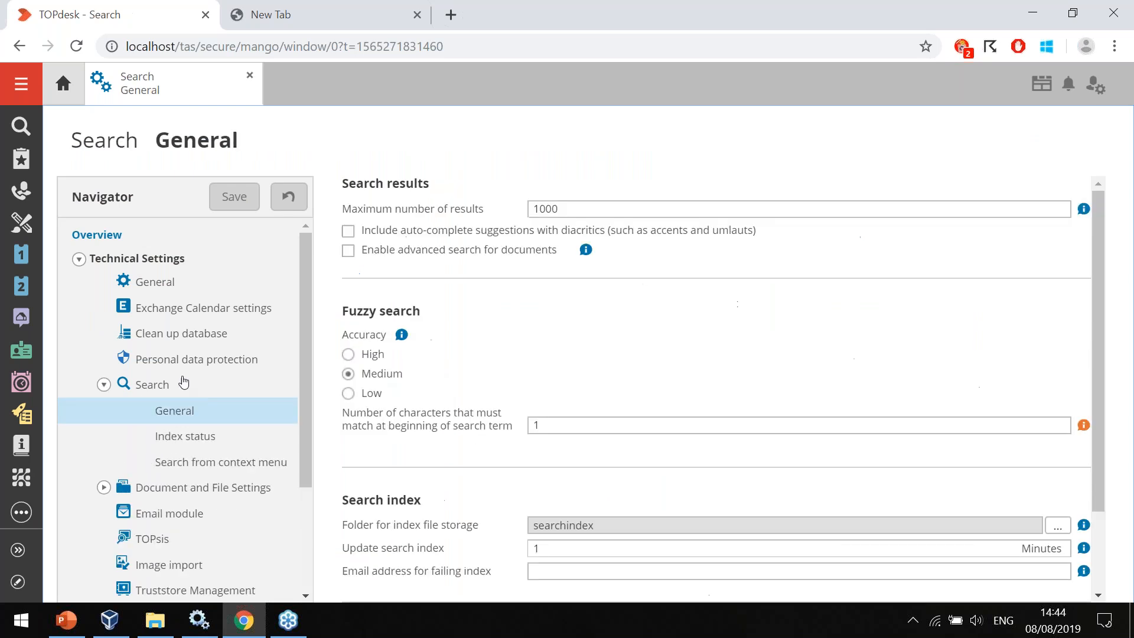
{"action": "double_click", "coordinate": [573, 531]}
{"action": "left_click", "coordinate": [608, 527]}
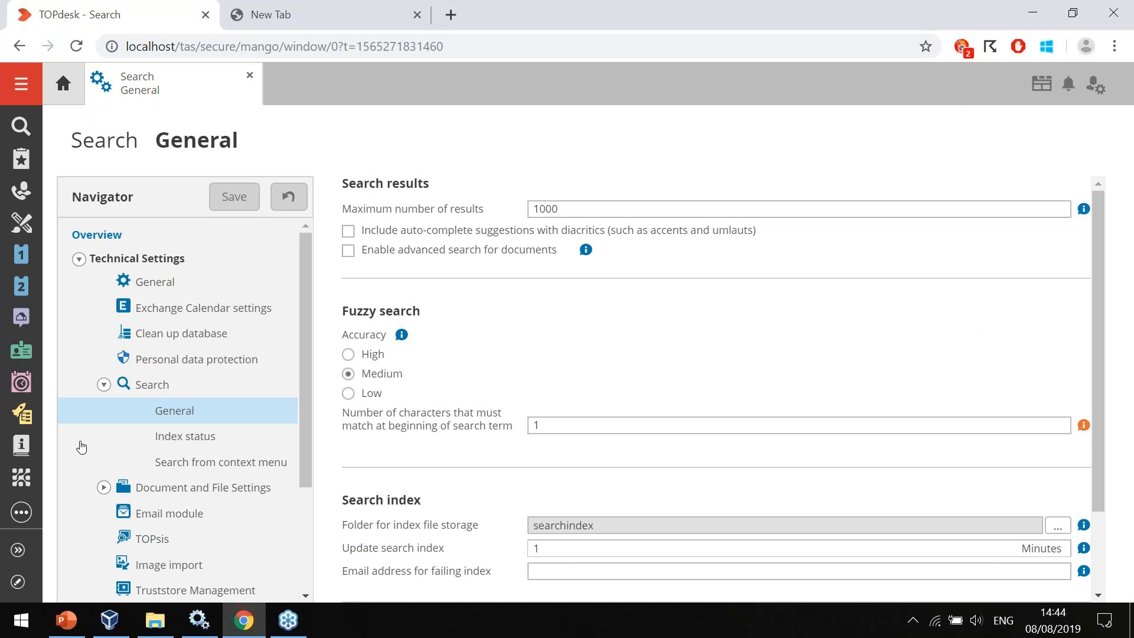
Check the storage folder for uploaded files in the document and file settings, and the import folder setting.
{"action": "left_click", "coordinate": [104, 488]}
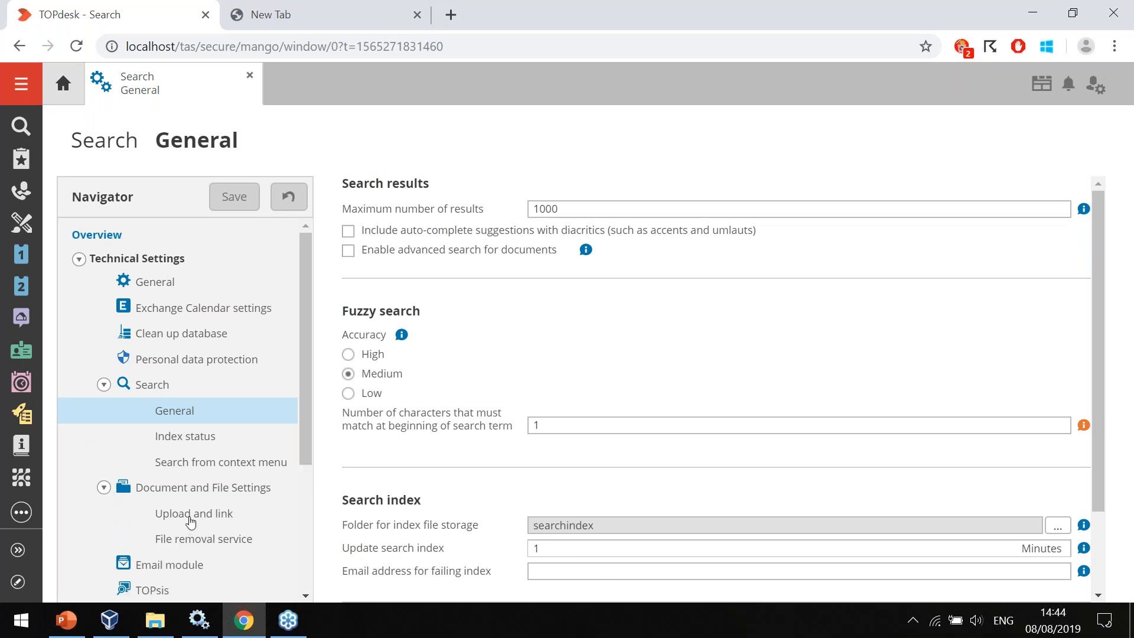
{"action": "left_click", "coordinate": [190, 518]}
{"action": "double_click", "coordinate": [463, 311]}
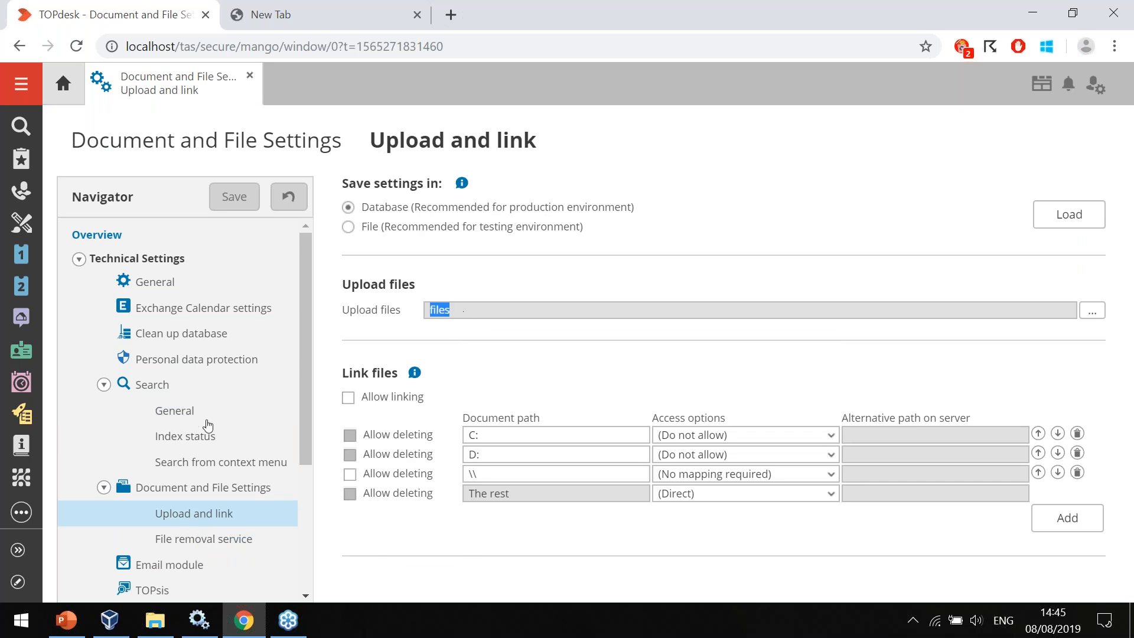
{"action": "scroll", "coordinate": [208, 430], "scroll_direction": "down", "scroll_amount": 4}
{"action": "left_click", "coordinate": [158, 515]}
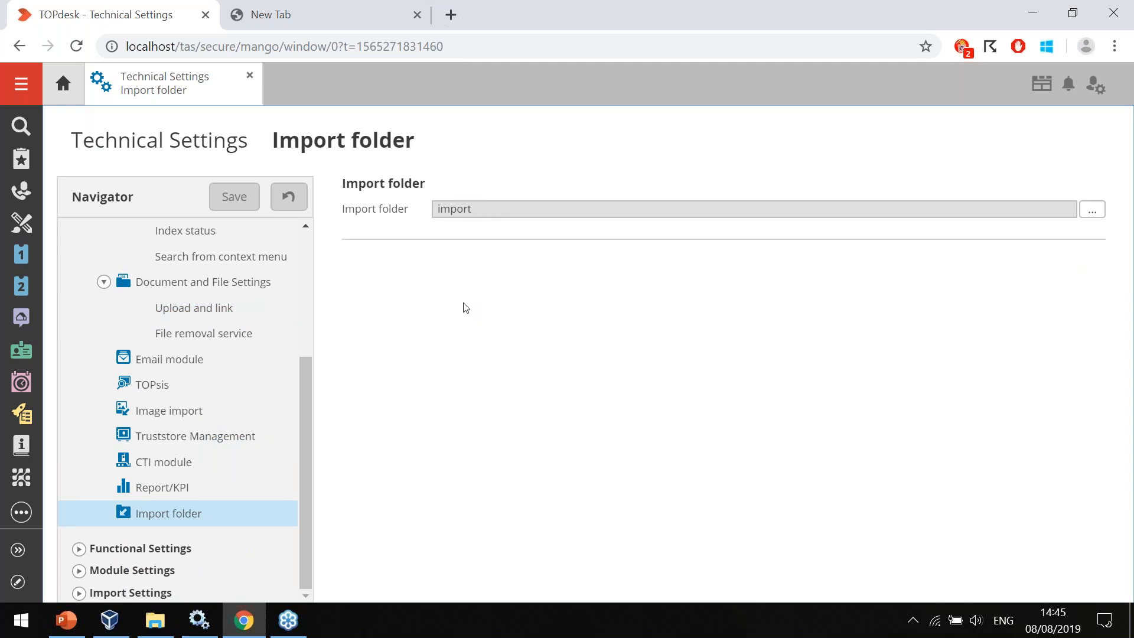
Log out as operator and log in to the Administrator Web Console with the admin account and its password.
{"action": "left_click", "coordinate": [1092, 89]}
{"action": "left_click", "coordinate": [1012, 172]}
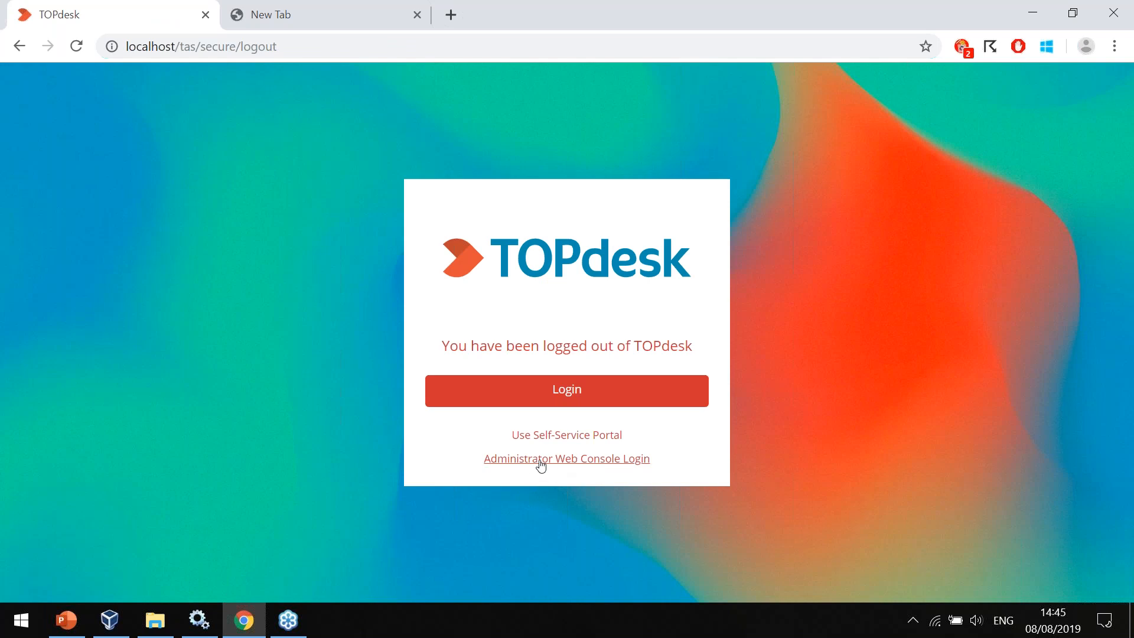
{"action": "left_click", "coordinate": [579, 466]}
{"action": "type", "text": "admin"}
{"action": "key", "text": "Tab"}
{"action": "type", "text": "••••"}
{"action": "key", "text": "Return"}
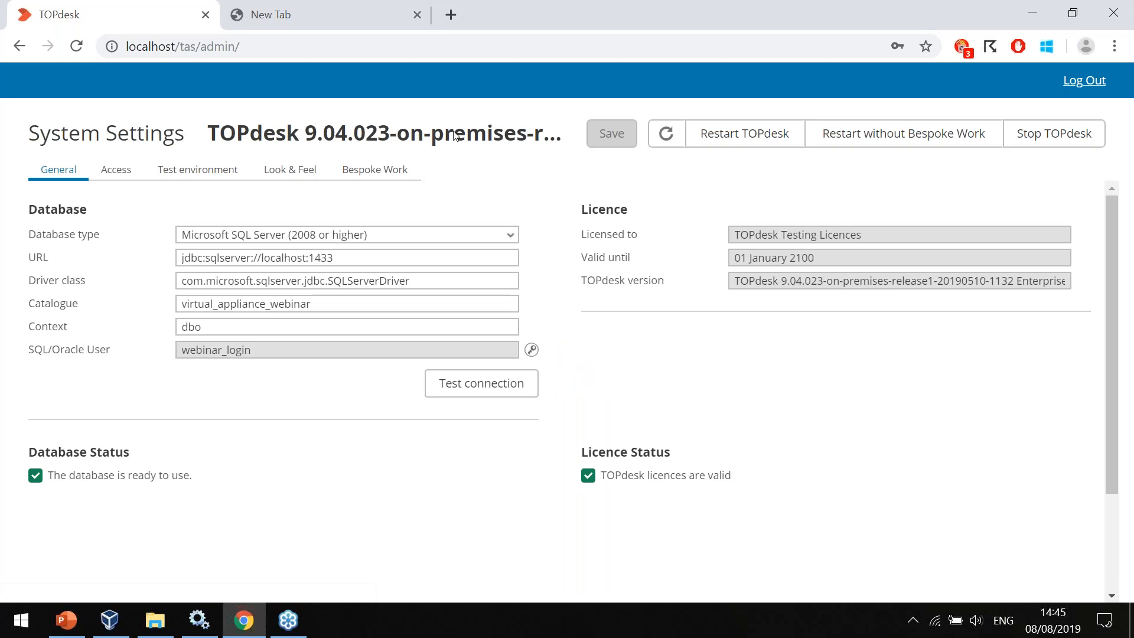
Review the database type, server host in the URL, catalogue and SQL user, then log out of the console.
{"action": "triple_click", "coordinate": [392, 229]}
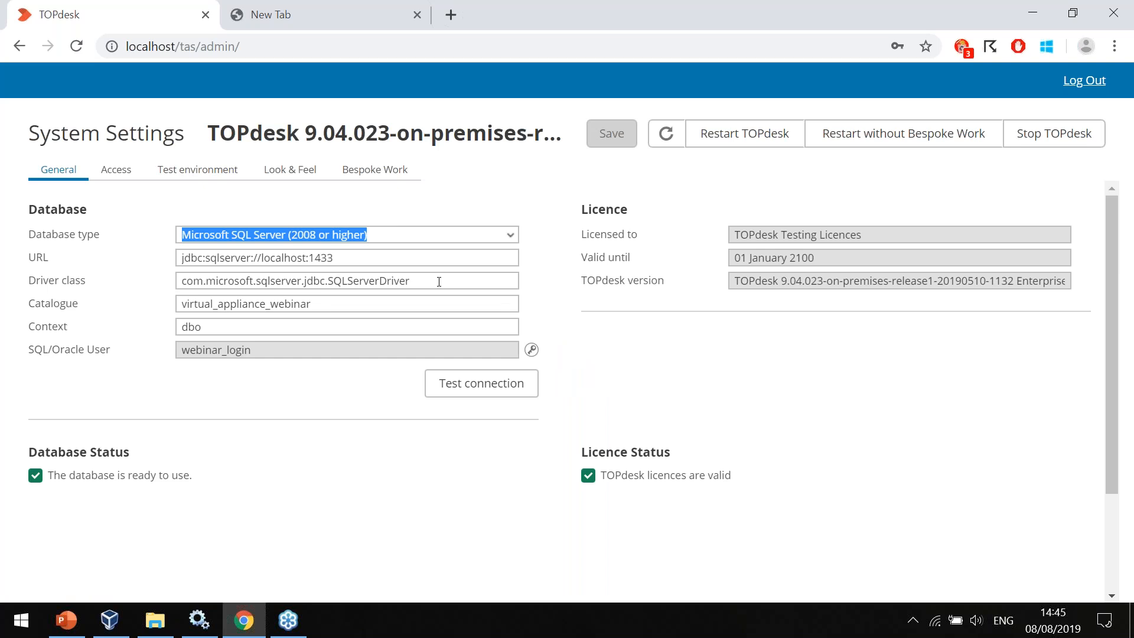
{"action": "left_click", "coordinate": [258, 257]}
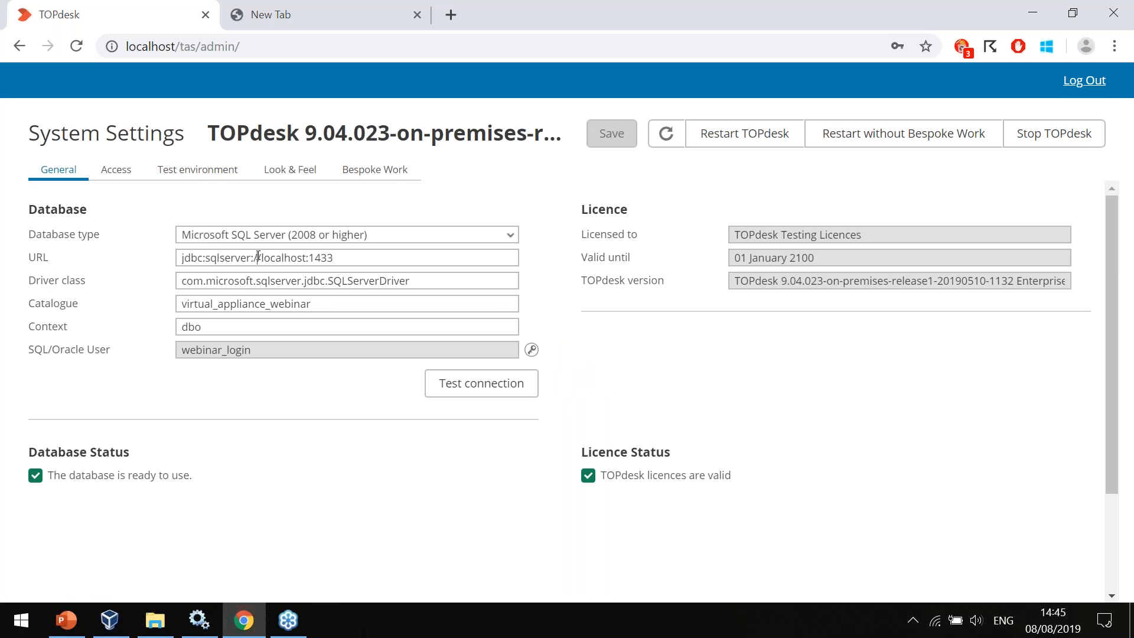
{"action": "left_click_drag", "start_coordinate": [262, 260], "coordinate": [303, 260]}
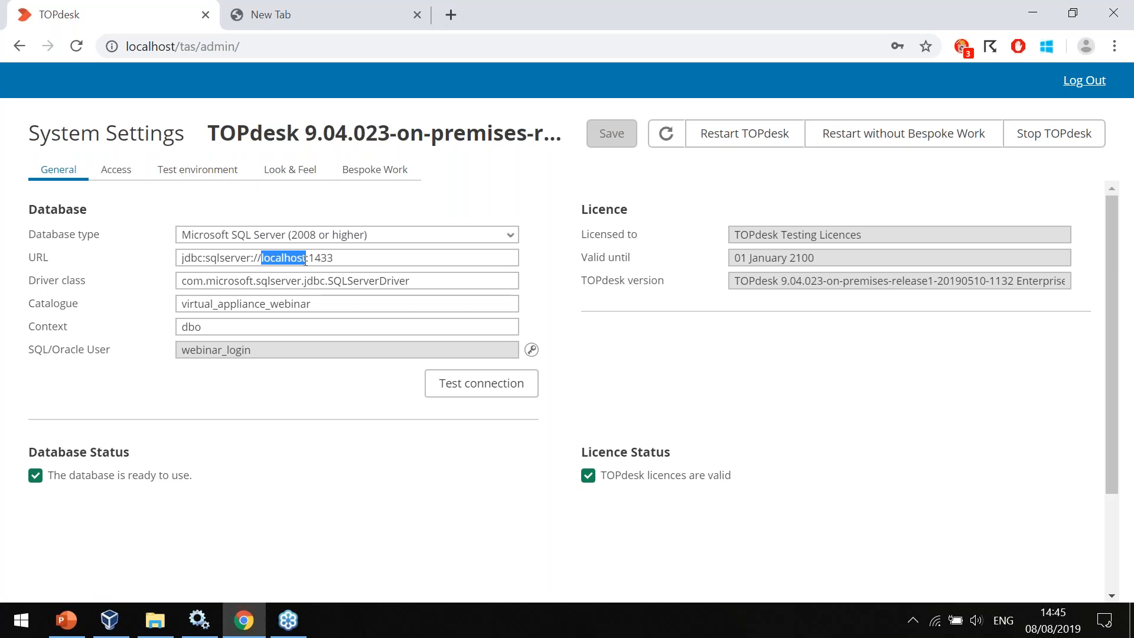
{"action": "double_click", "coordinate": [341, 297]}
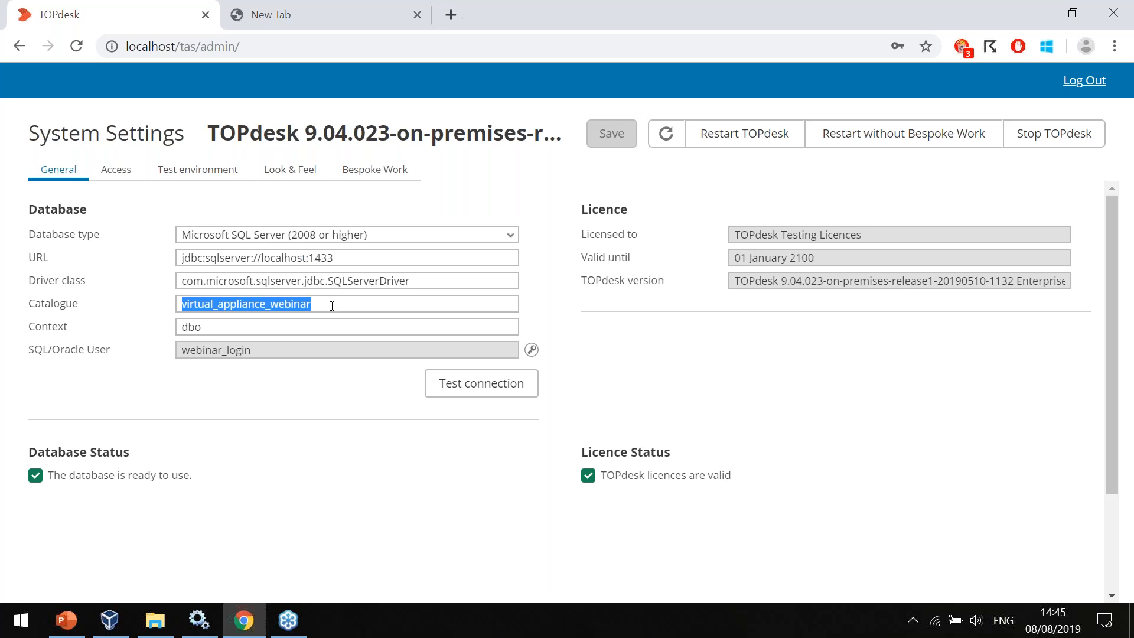
{"action": "double_click", "coordinate": [289, 355]}
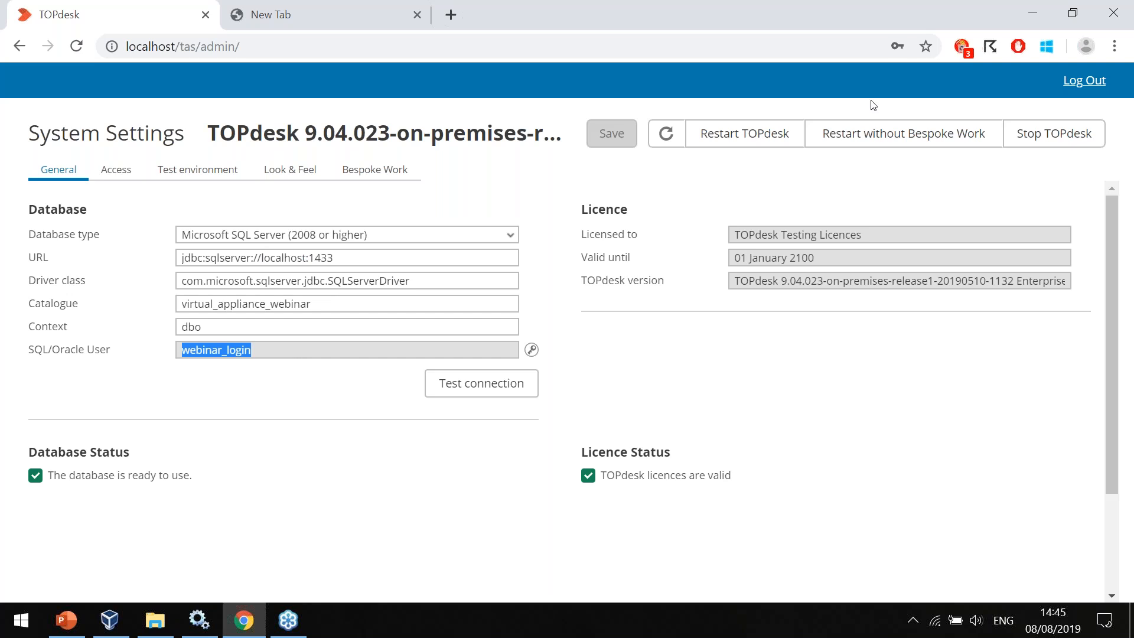
{"action": "left_click", "coordinate": [1076, 82]}
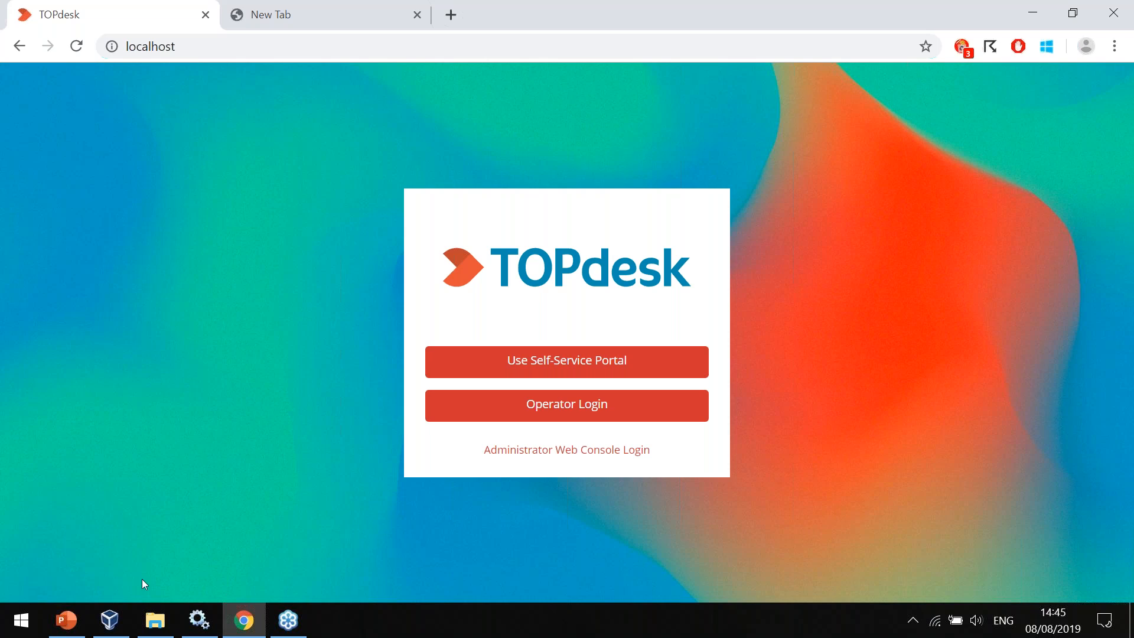
Switch to File Explorer and look through the contents of the TOPdesk classic folder in D:\Webinar.
{"action": "left_click", "coordinate": [154, 620]}
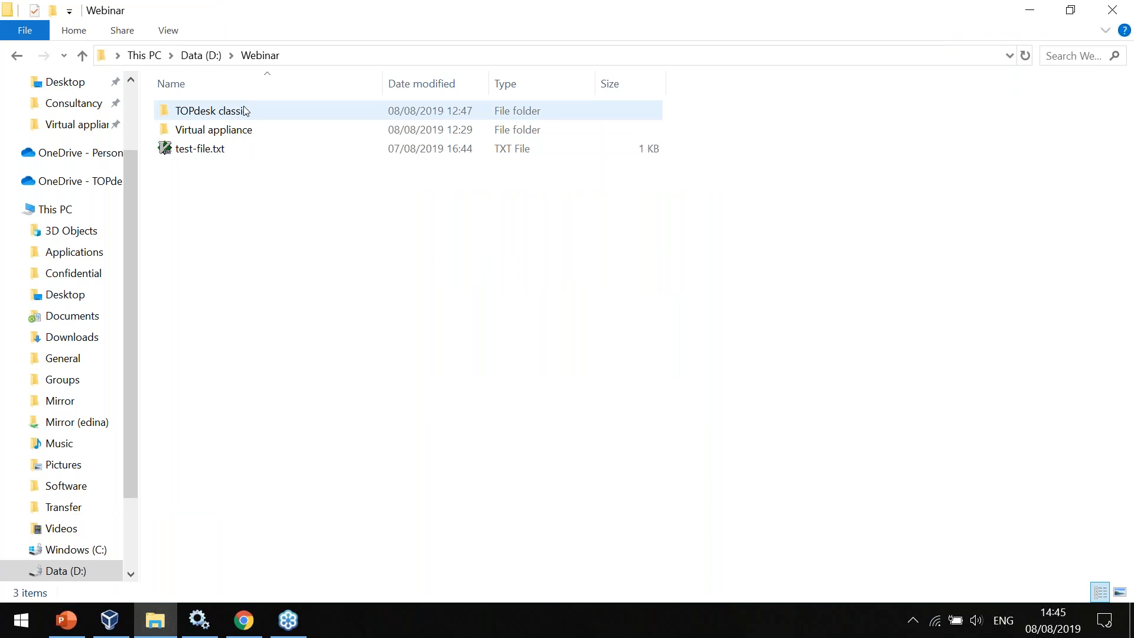
{"action": "mouse_move", "coordinate": [225, 117]}
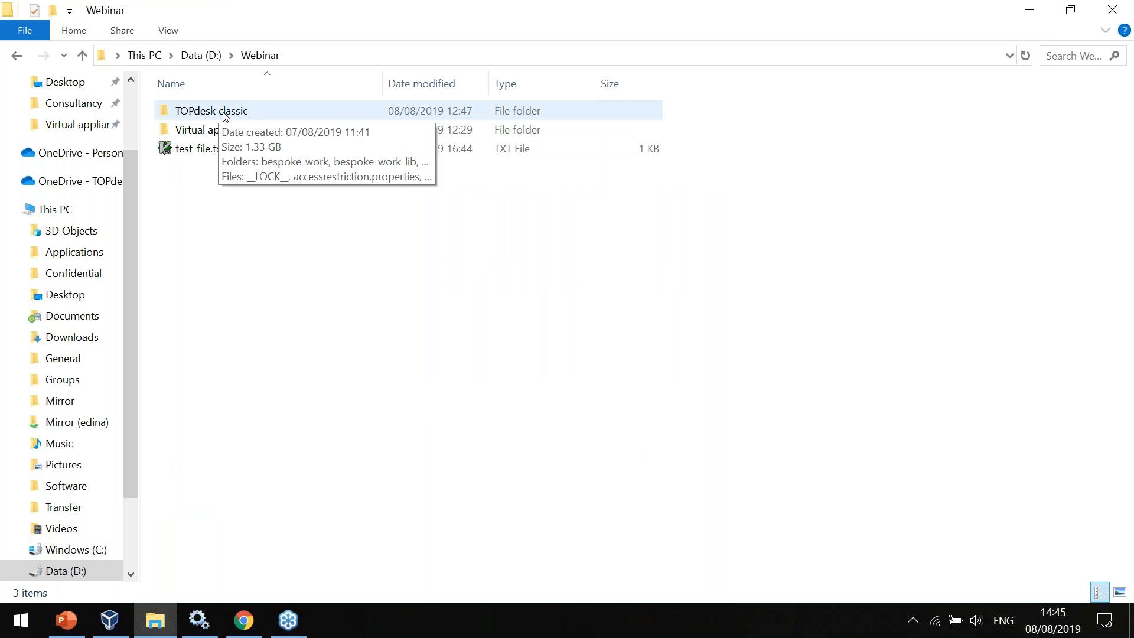
{"action": "double_click", "coordinate": [235, 115]}
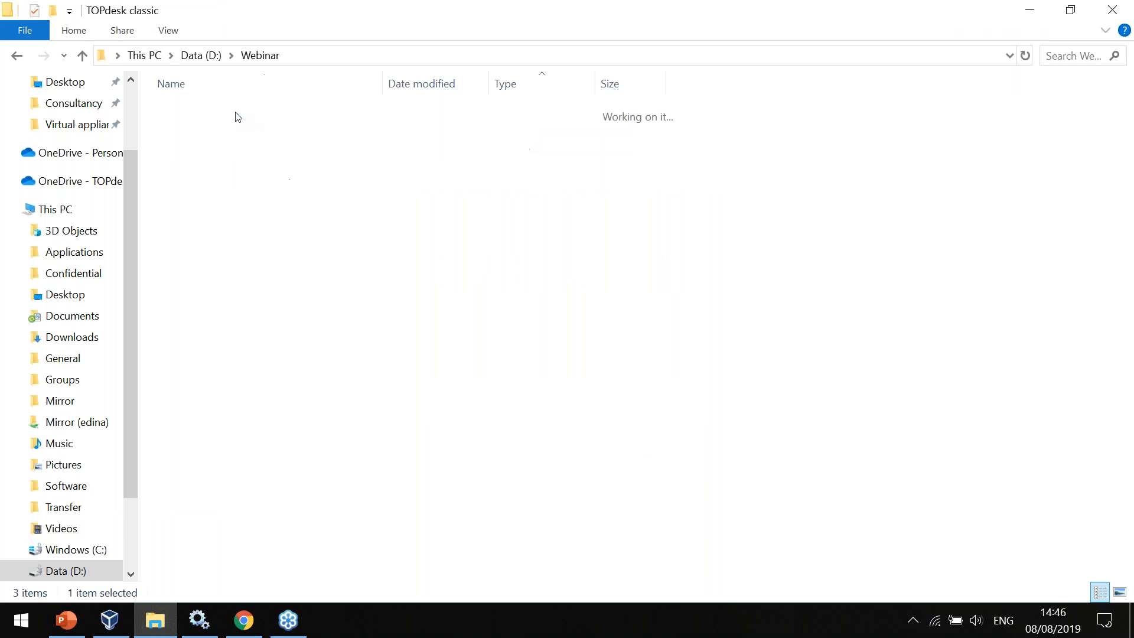
{"action": "scroll", "coordinate": [892, 357], "scroll_direction": "down", "scroll_amount": 6}
{"action": "scroll", "coordinate": [892, 357], "scroll_direction": "up", "scroll_amount": 6}
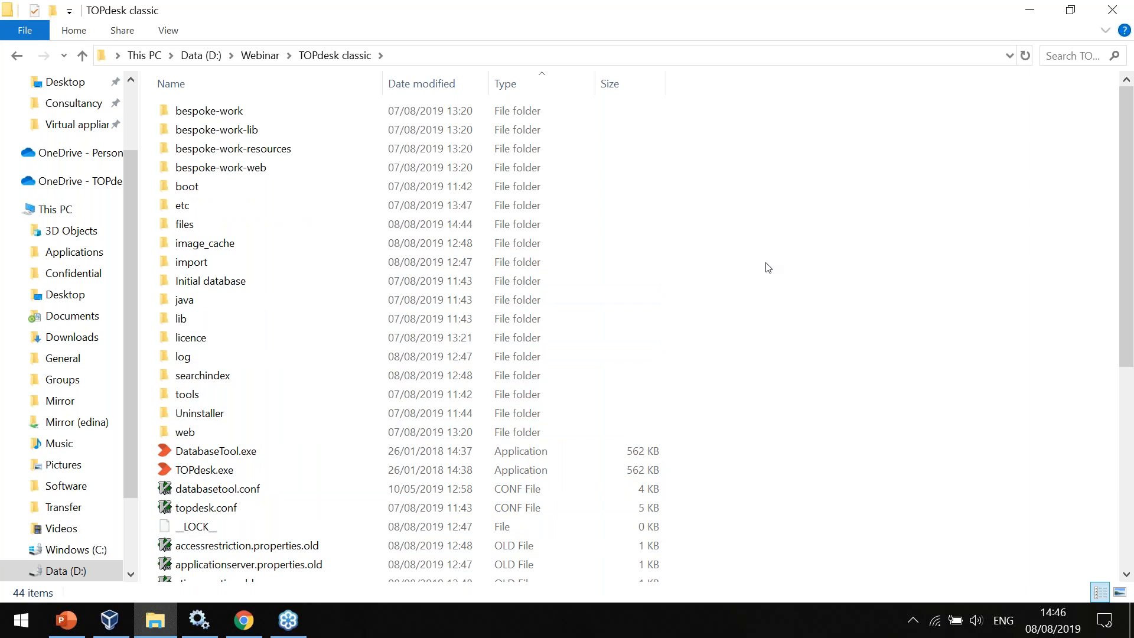
Inspect the files folder of the TOPdesk classic installation and locate its import and searchindex folders.
{"action": "double_click", "coordinate": [206, 234]}
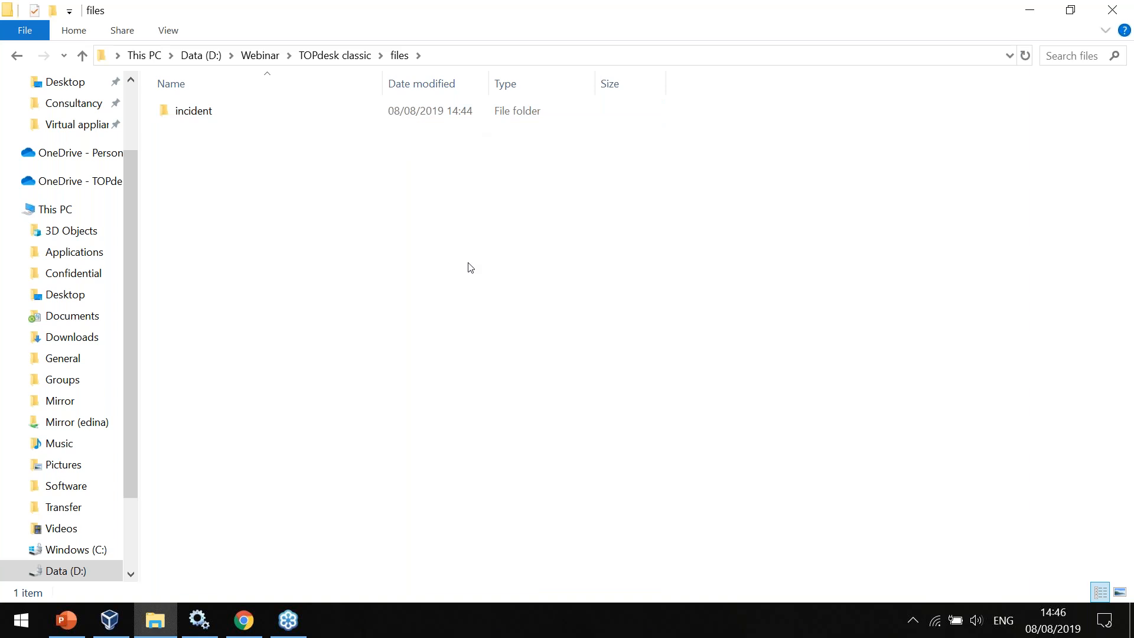
{"action": "key", "text": "alt+Up"}
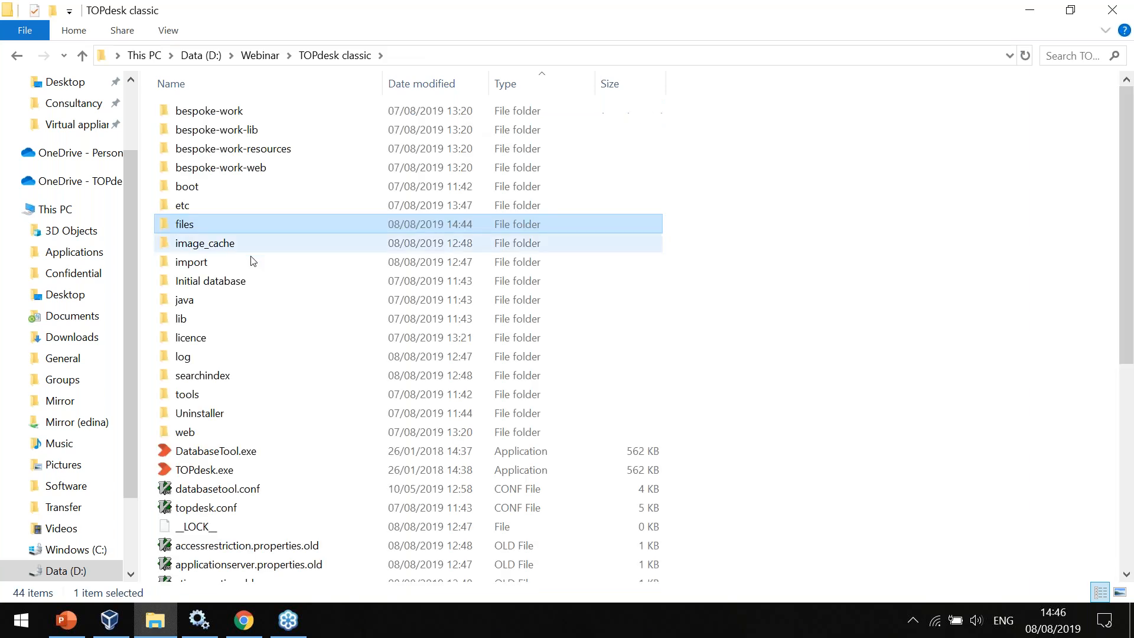
{"action": "left_click", "coordinate": [235, 265]}
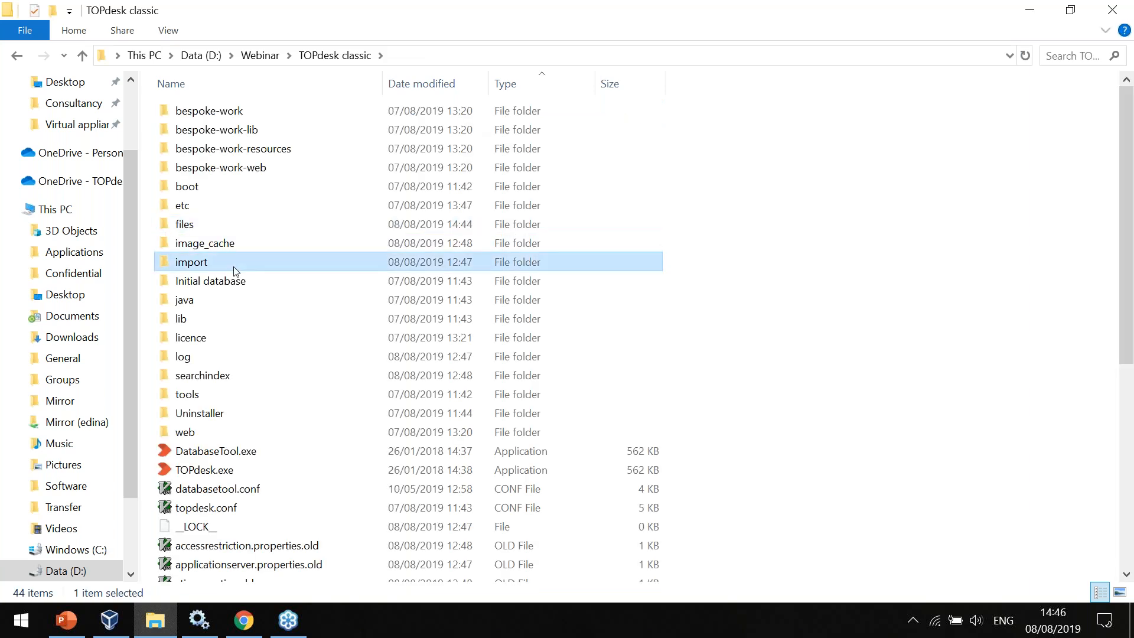
{"action": "left_click", "coordinate": [206, 381]}
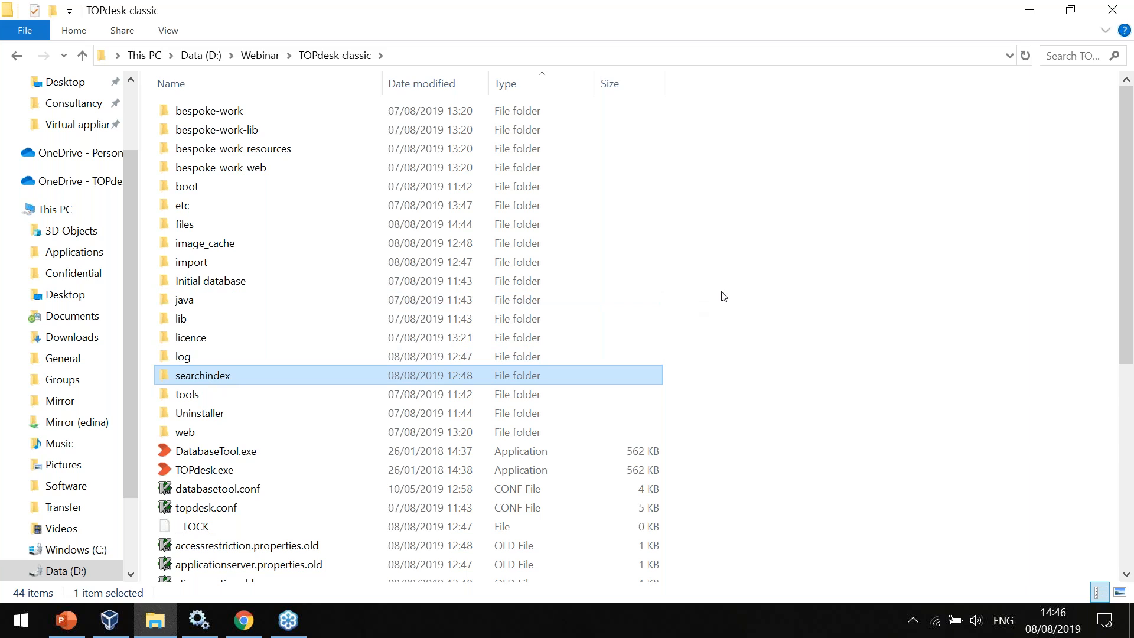
Go to the Virtual appliance folder in D:\Webinar and inspect the network sharing properties of its share folder.
{"action": "key", "text": "alt+Up"}
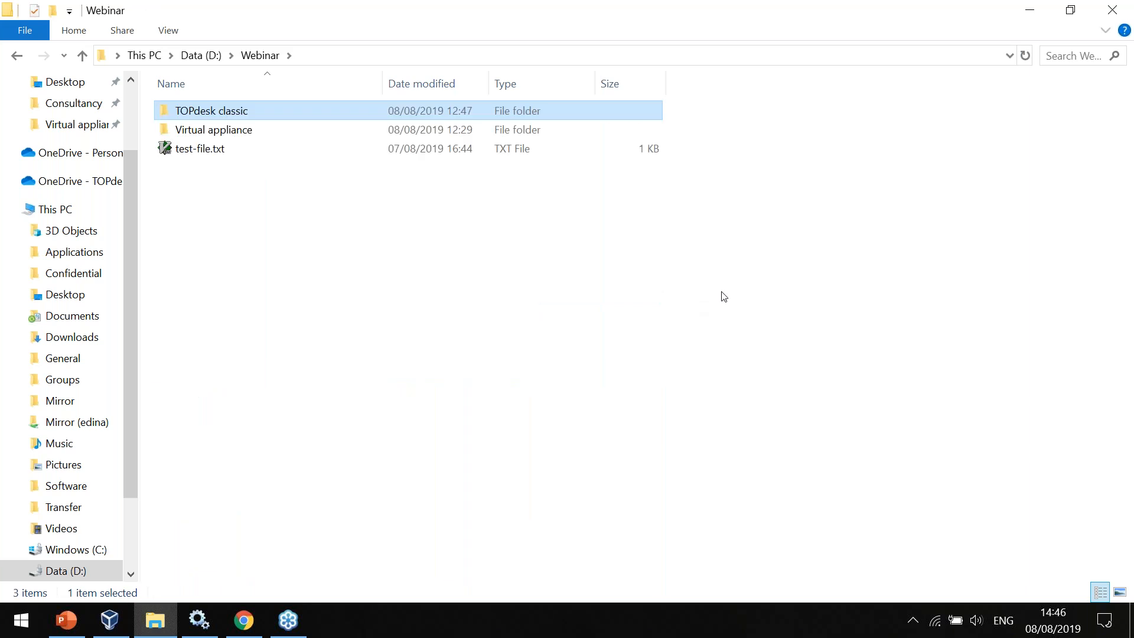
{"action": "key", "text": "Down"}
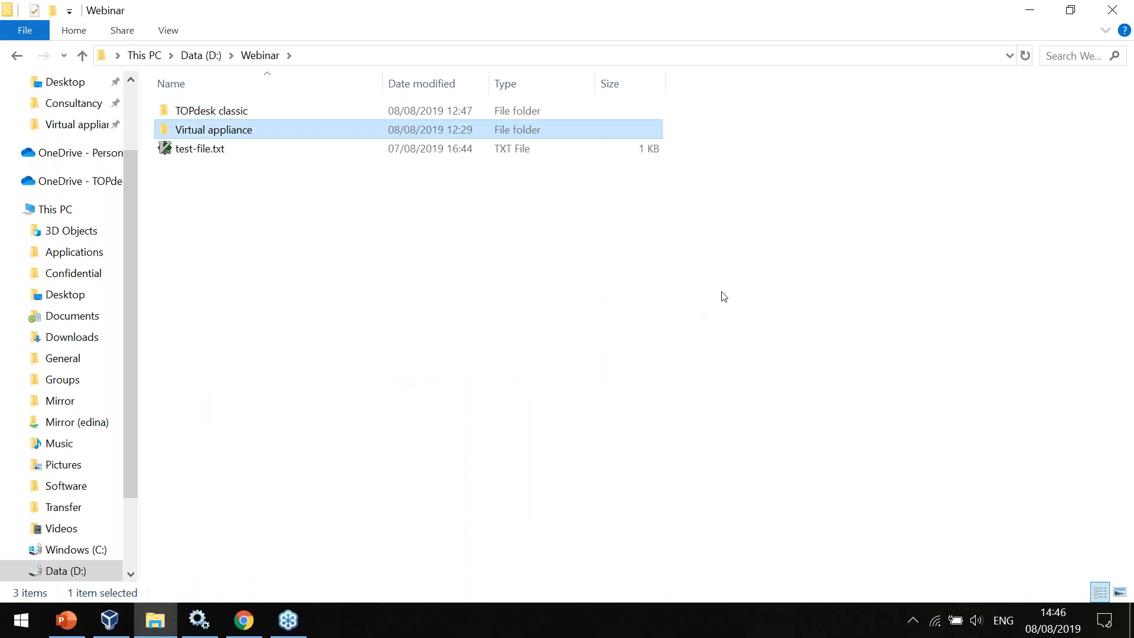
{"action": "key", "text": "Return"}
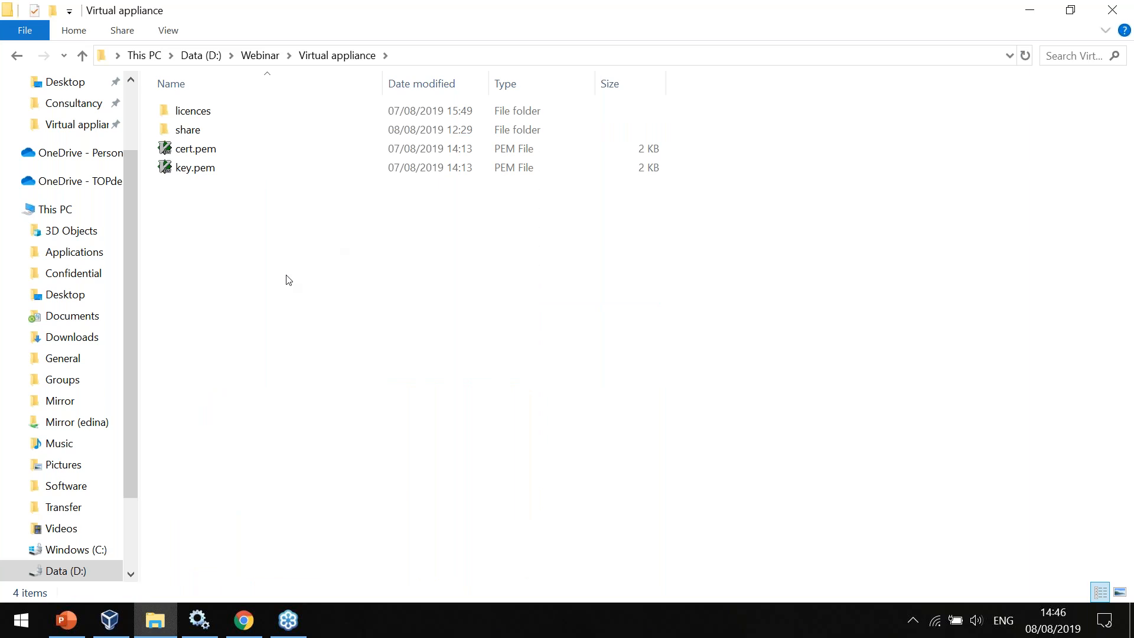
{"action": "left_click", "coordinate": [188, 133]}
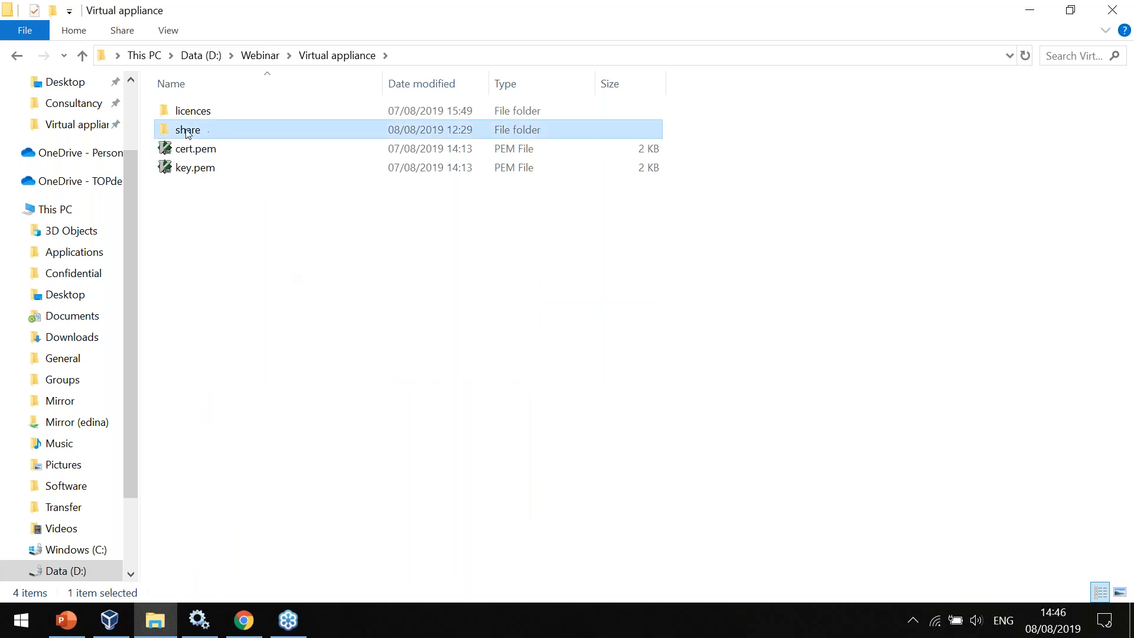
{"action": "right_click", "coordinate": [190, 134]}
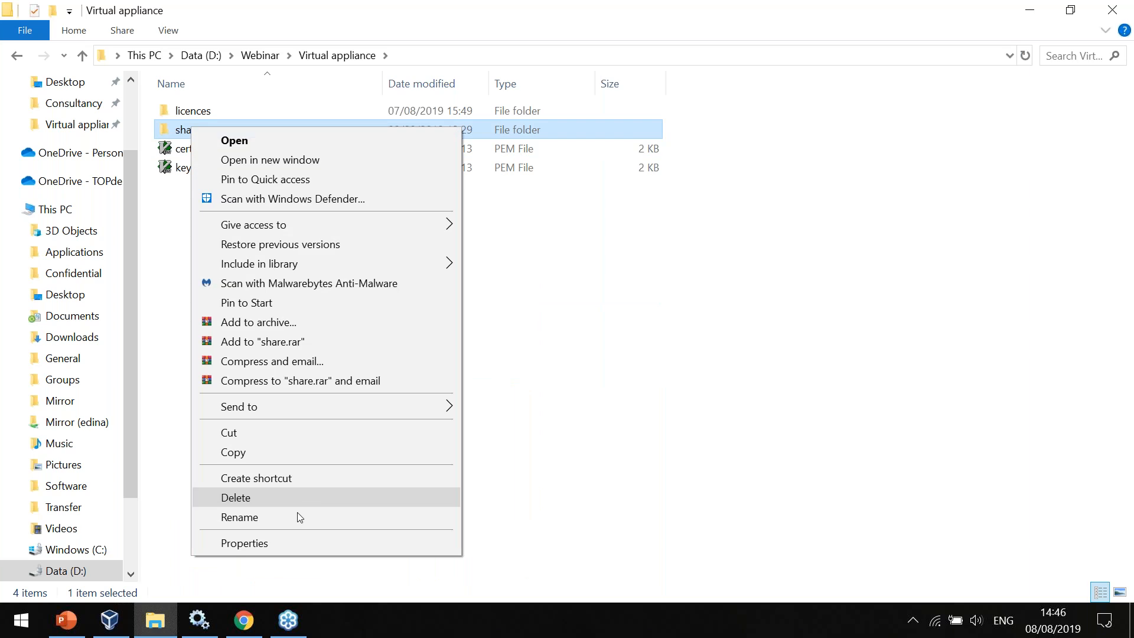
{"action": "left_click", "coordinate": [289, 541]}
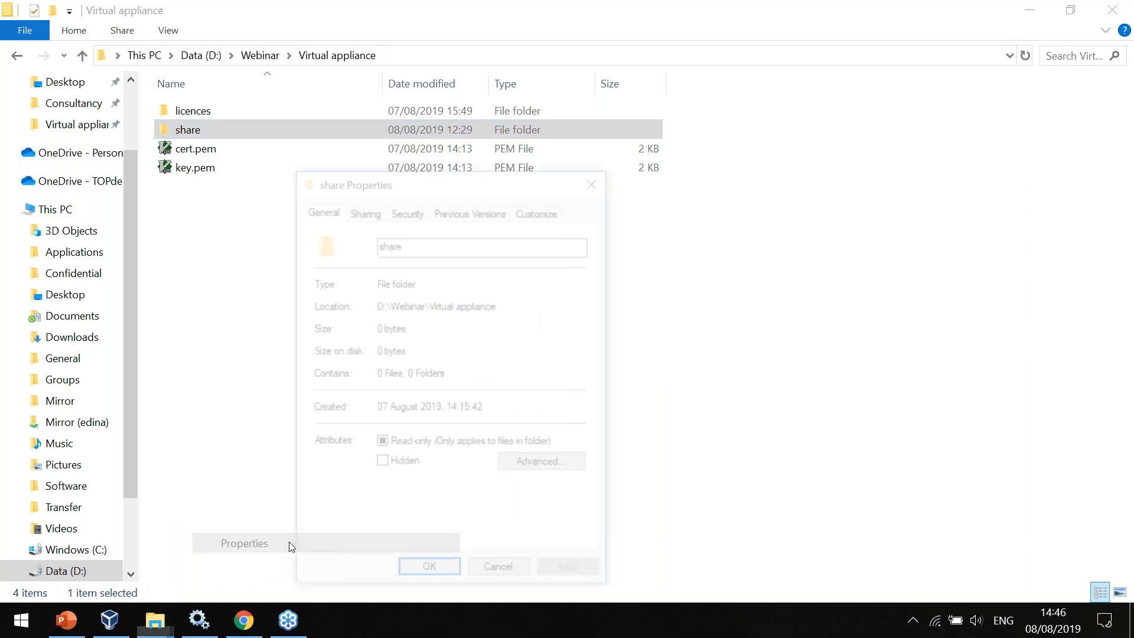
{"action": "left_click", "coordinate": [360, 210]}
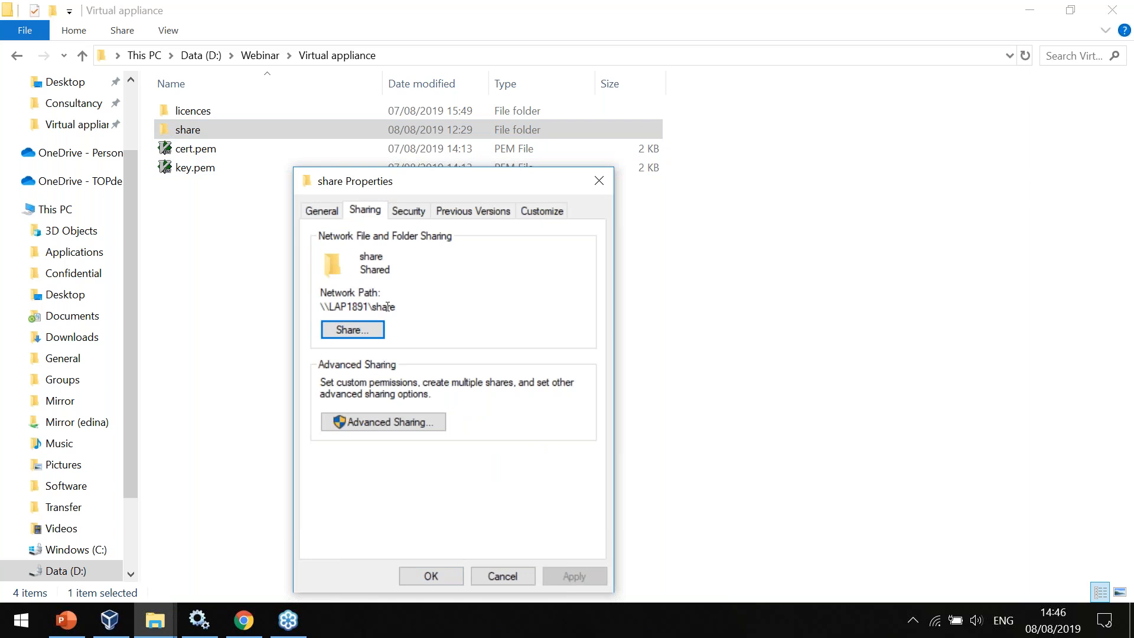
Apply network sharing of the share folder for its listed owner and close the folder's properties.
{"action": "left_click", "coordinate": [356, 329]}
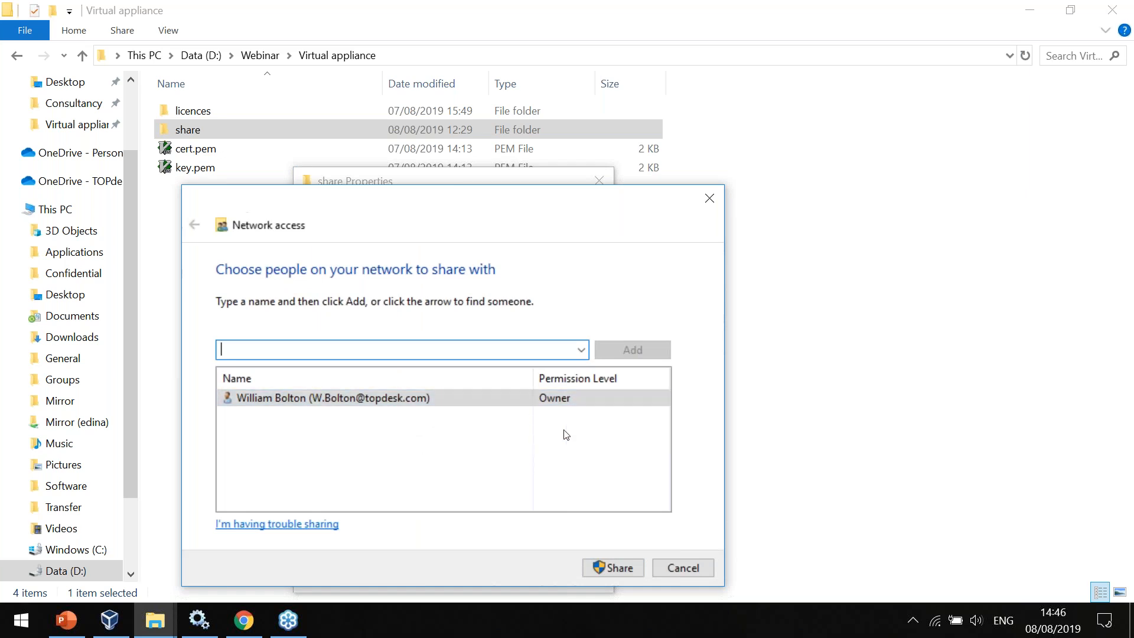
{"action": "left_click", "coordinate": [613, 567]}
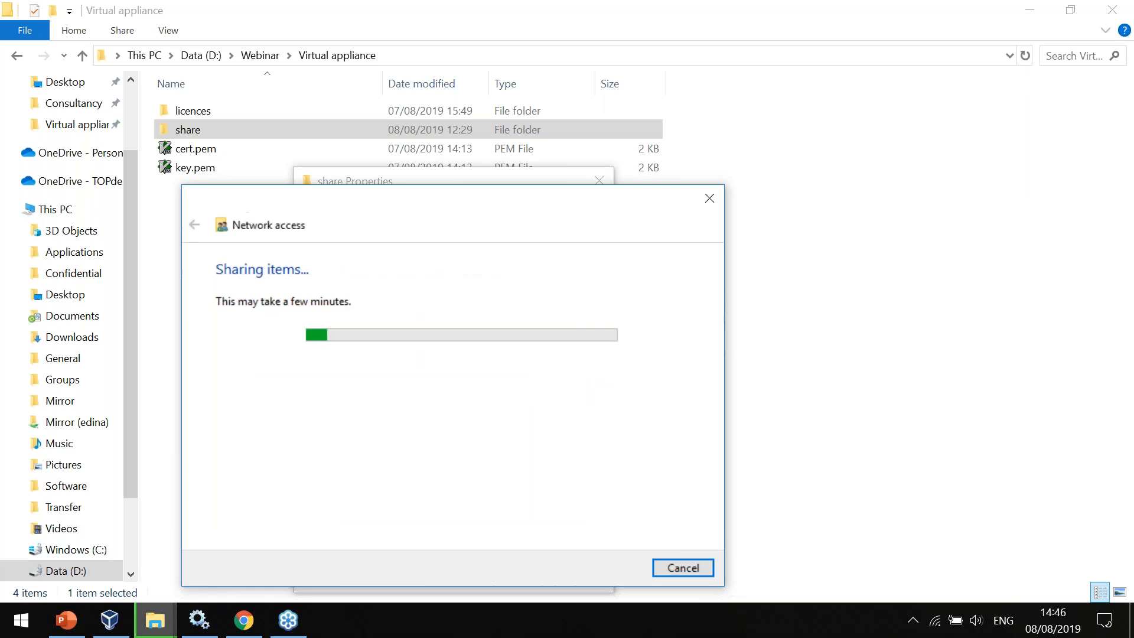
{"action": "left_click", "coordinate": [679, 566]}
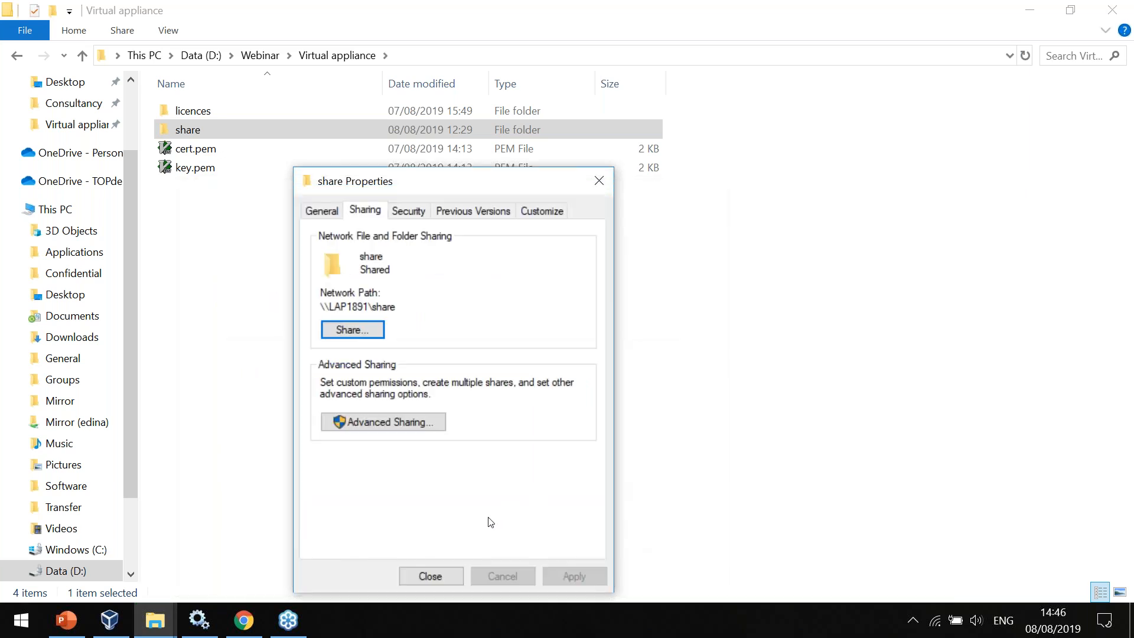
{"action": "left_click", "coordinate": [425, 576]}
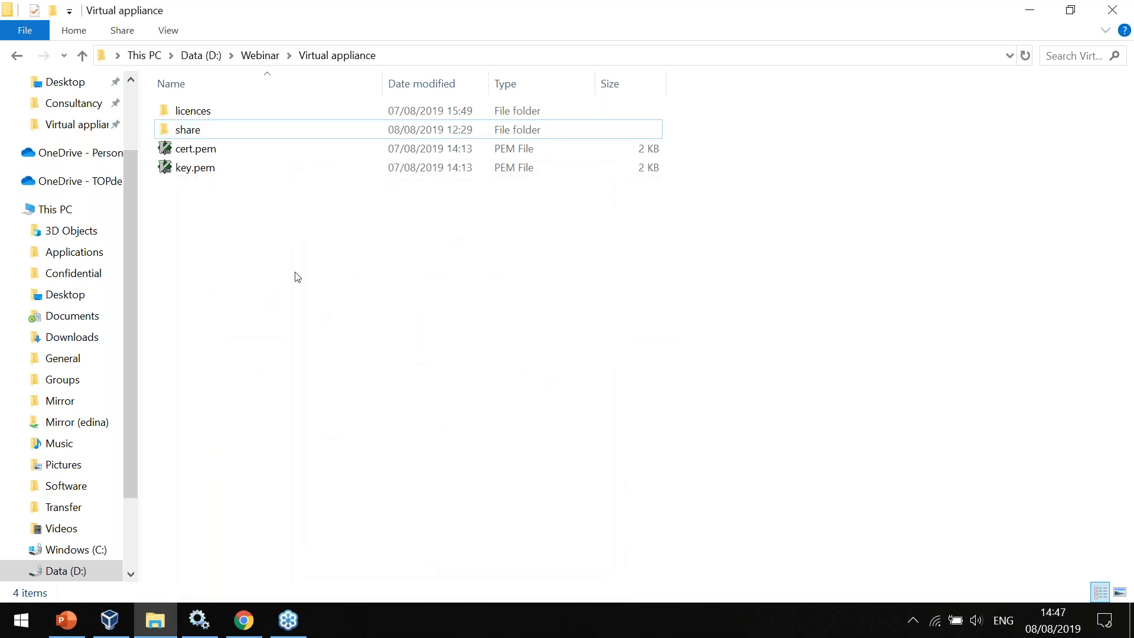
Look inside the share folder and return to the Virtual appliance folder.
{"action": "double_click", "coordinate": [201, 135]}
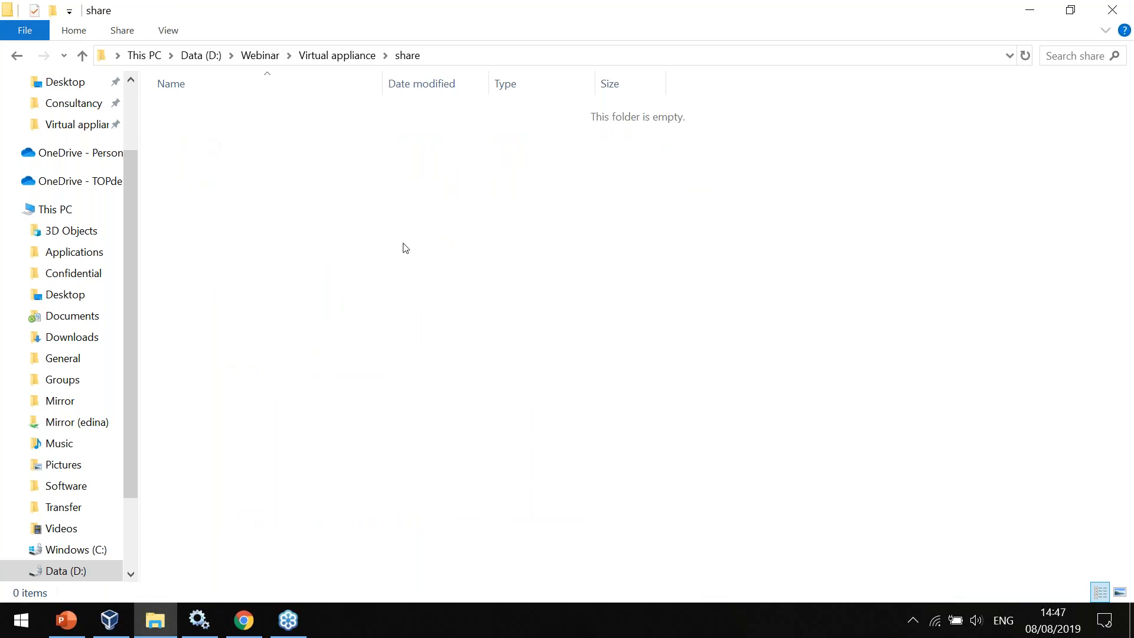
{"action": "key", "text": "BackSpace"}
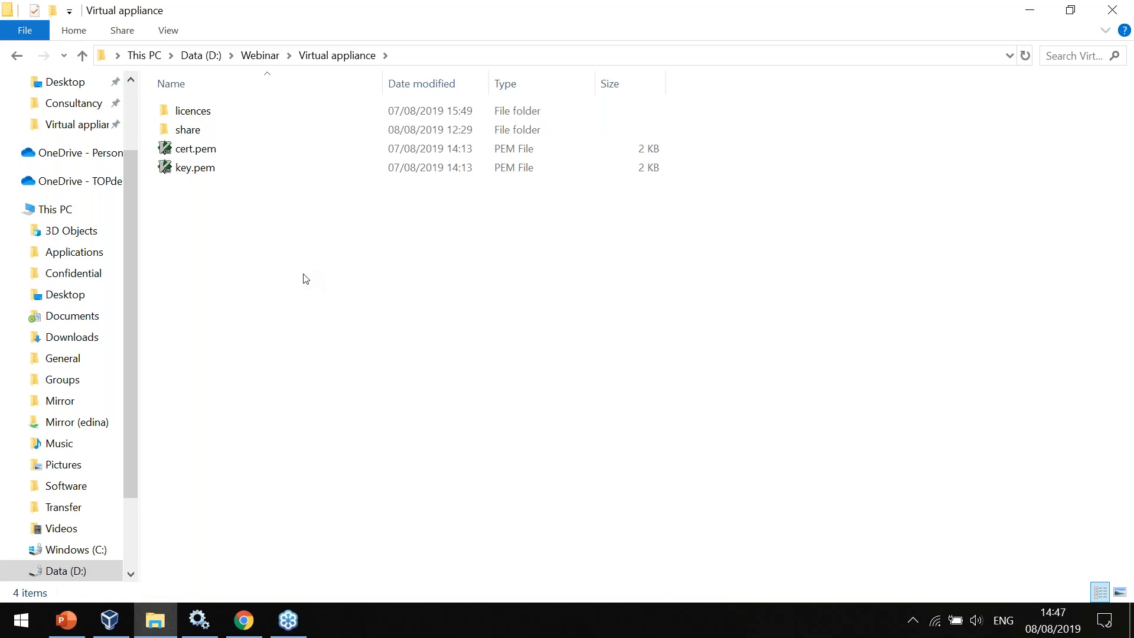
{"action": "key", "text": "alt"}
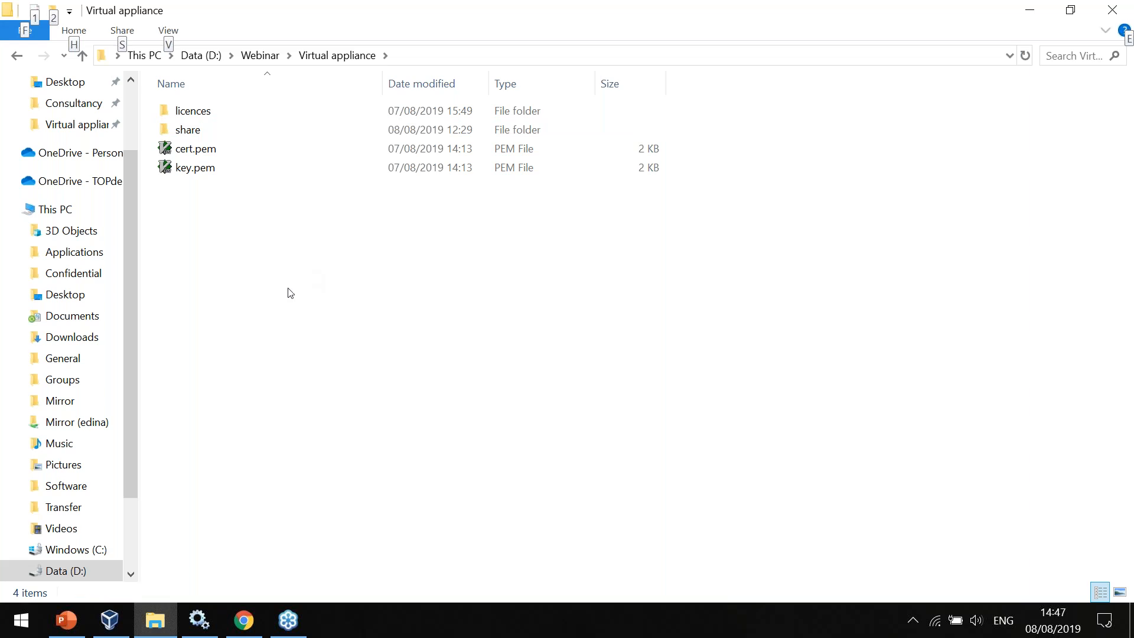
Switch to Oracle VM VirtualBox and choose TOPdesk VA 2019 Release 2 OVA-VirtualBox.ova from Images\2019 r2 as the appliance to import.
{"action": "left_click", "coordinate": [105, 618]}
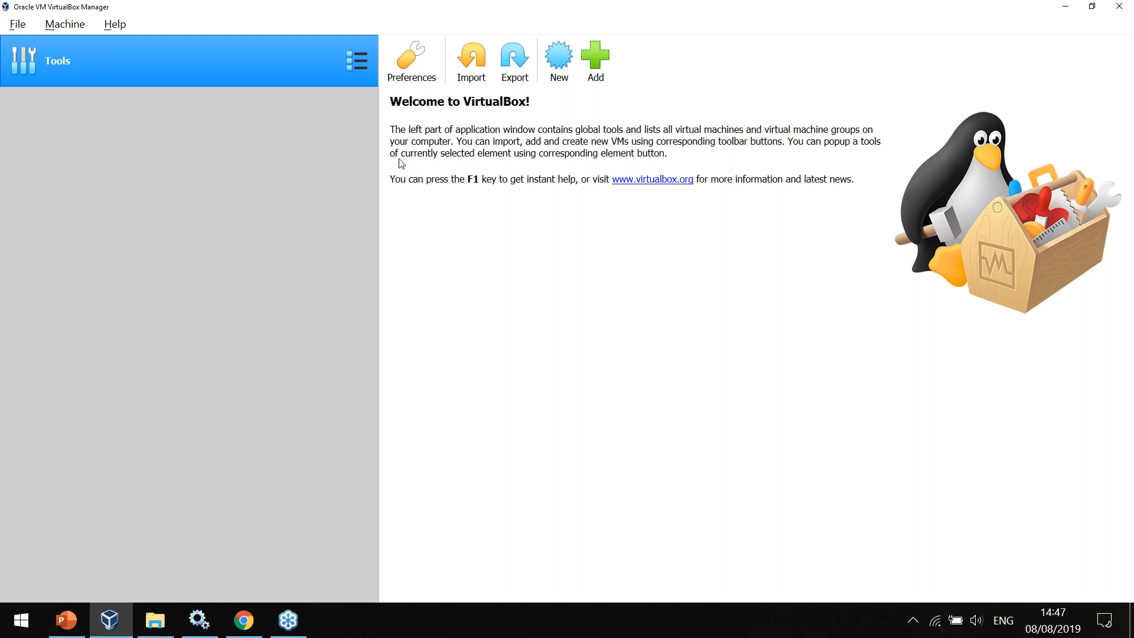
{"action": "left_click", "coordinate": [473, 58]}
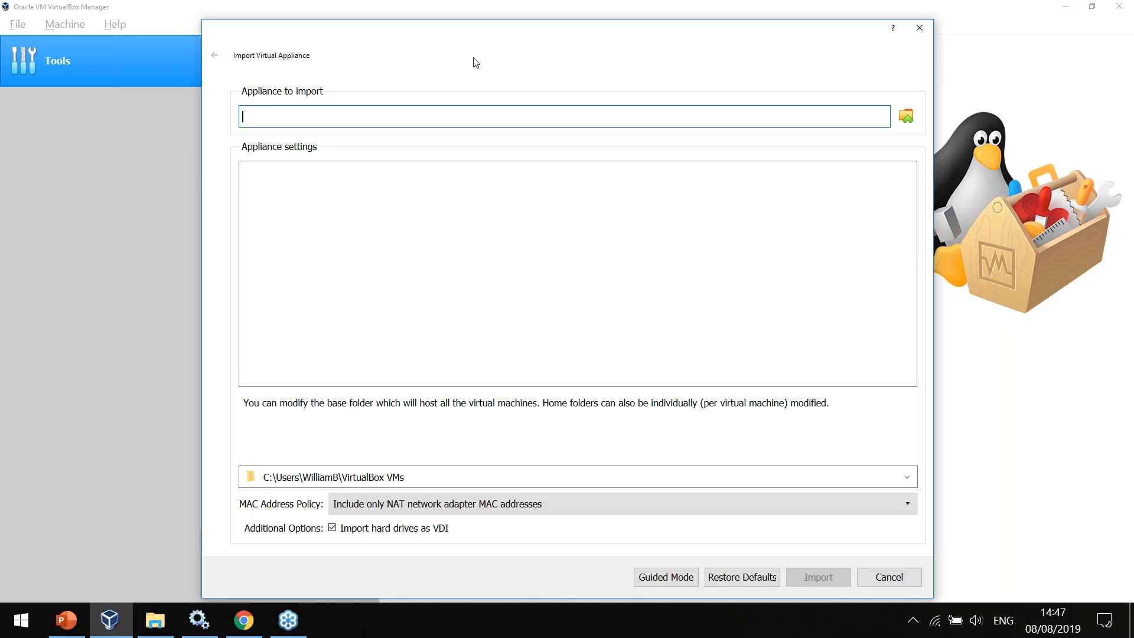
{"action": "left_click", "coordinate": [906, 117]}
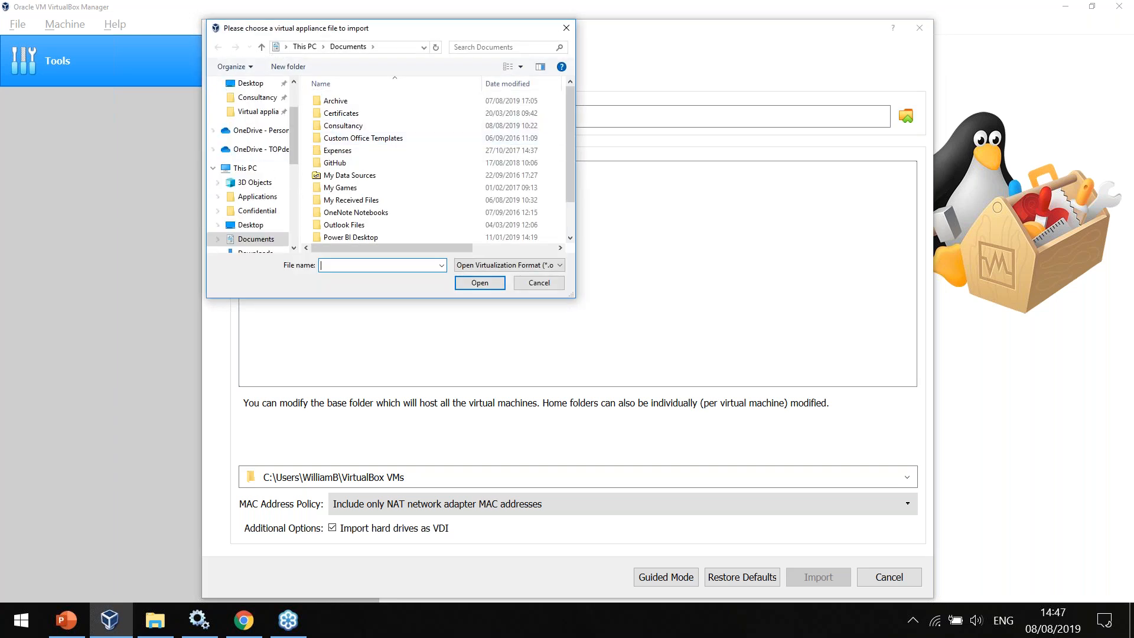
{"action": "left_click", "coordinate": [257, 113]}
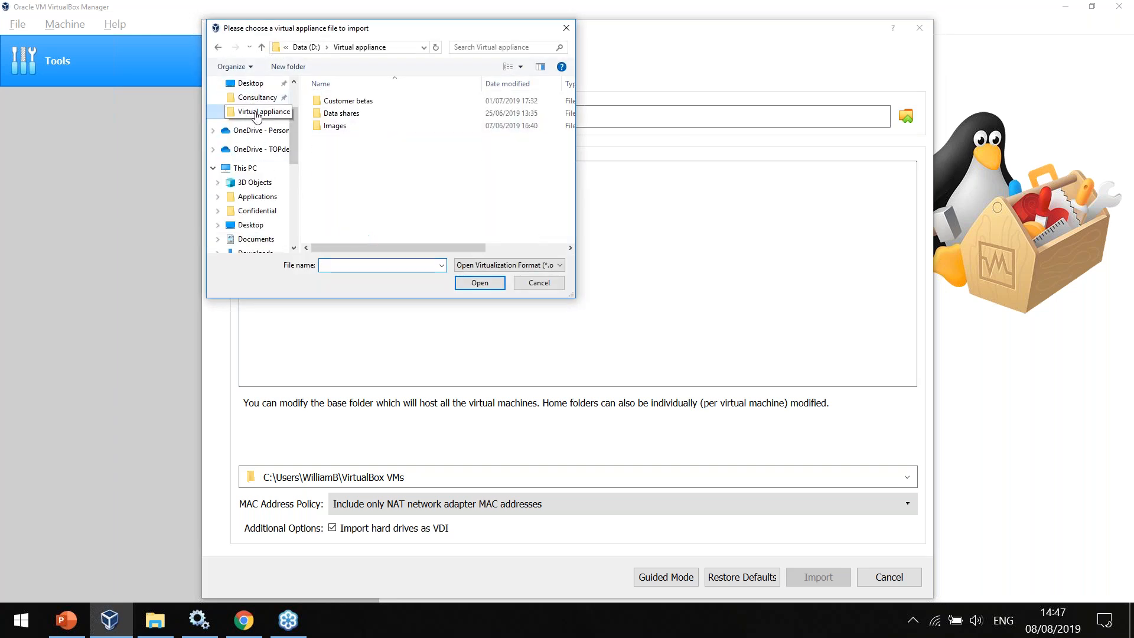
{"action": "double_click", "coordinate": [368, 124]}
{"action": "double_click", "coordinate": [364, 113]}
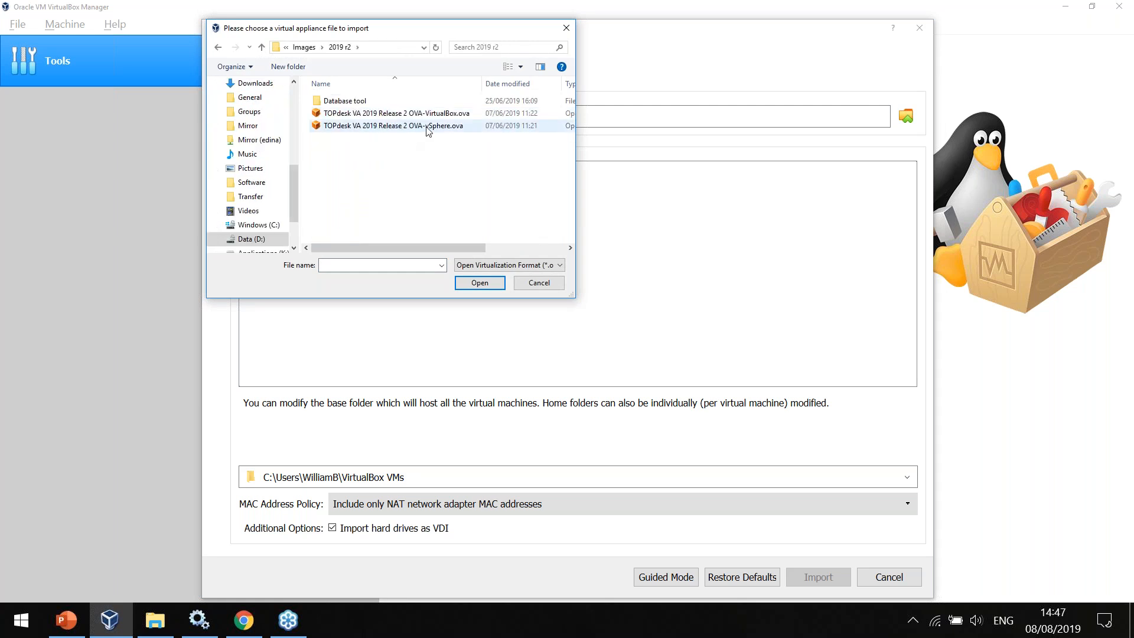
{"action": "left_click", "coordinate": [453, 114]}
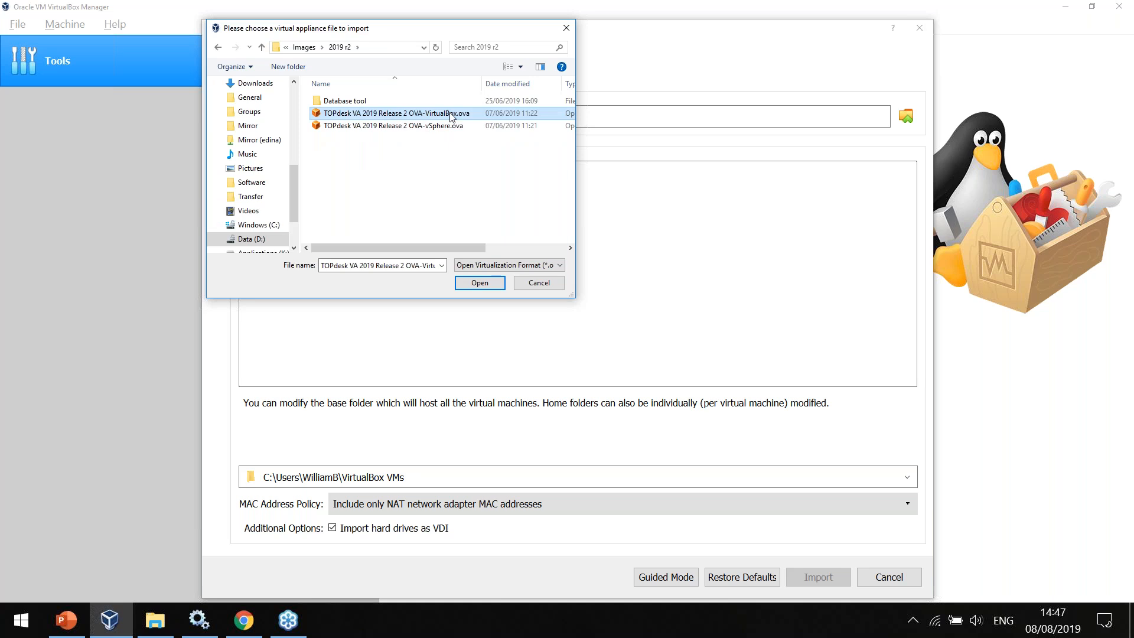
{"action": "left_click", "coordinate": [480, 283]}
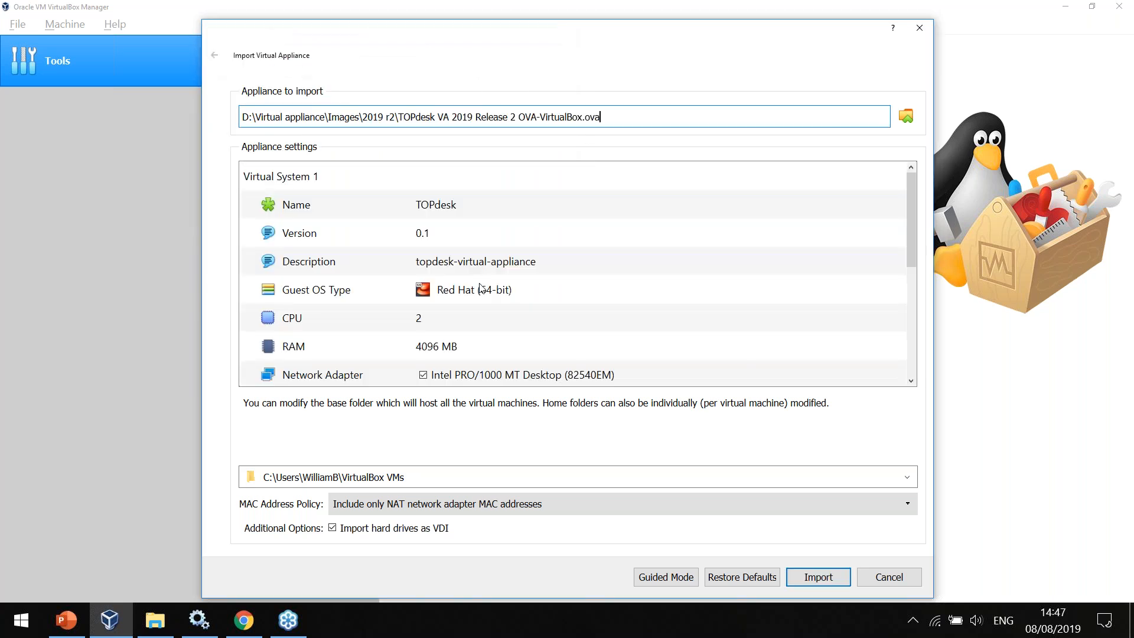
Review the appliance settings, name the virtual system Webinar and import it.
{"action": "scroll", "coordinate": [481, 322], "scroll_direction": "down", "scroll_amount": 5}
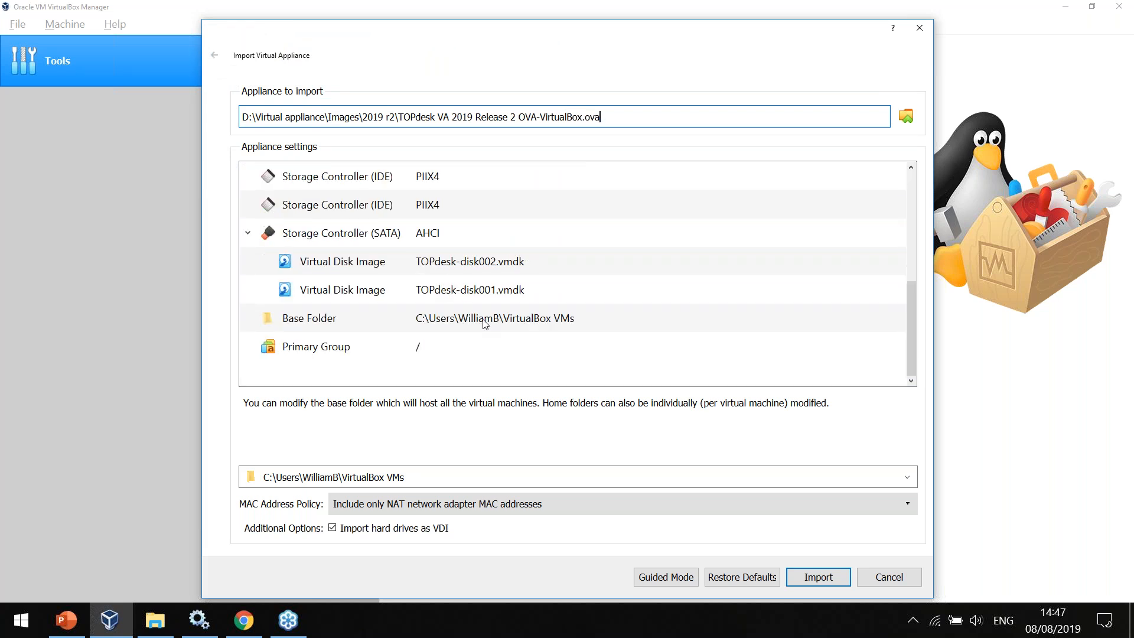
{"action": "scroll", "coordinate": [440, 196], "scroll_direction": "up", "scroll_amount": 5}
{"action": "left_click", "coordinate": [452, 204]}
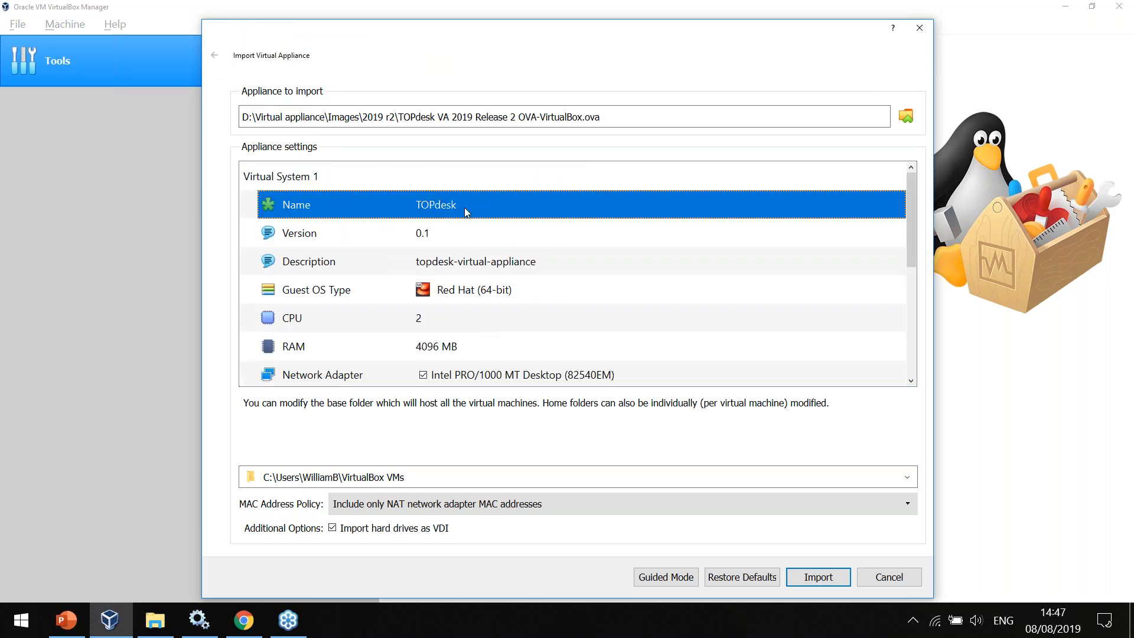
{"action": "left_click", "coordinate": [466, 212]}
{"action": "type", "text": "Webinar"}
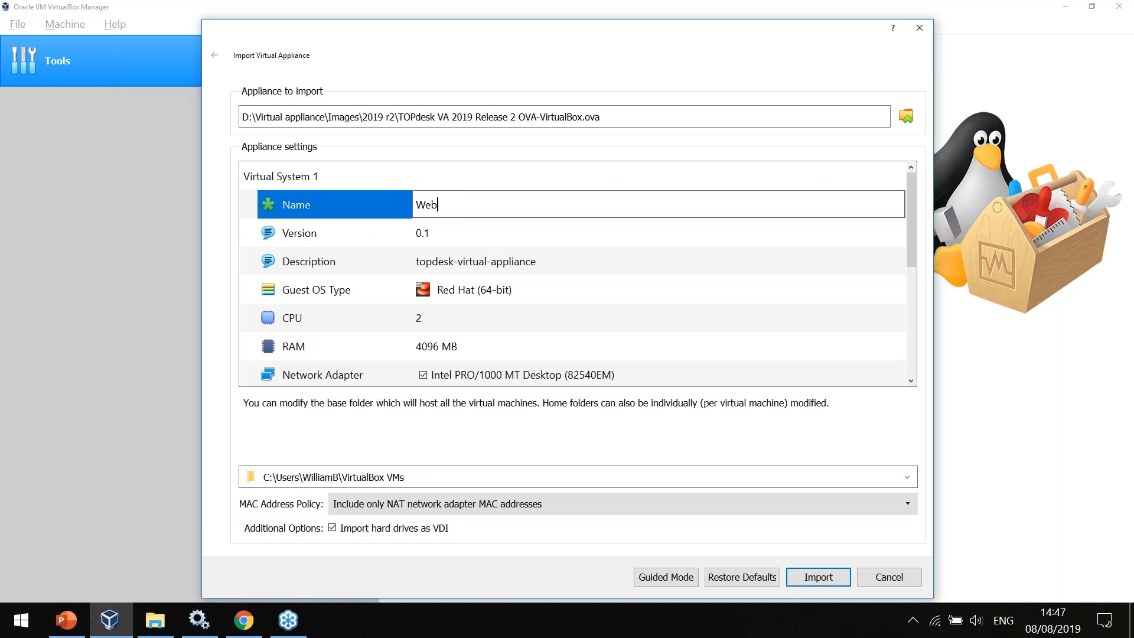
{"action": "left_click", "coordinate": [817, 577]}
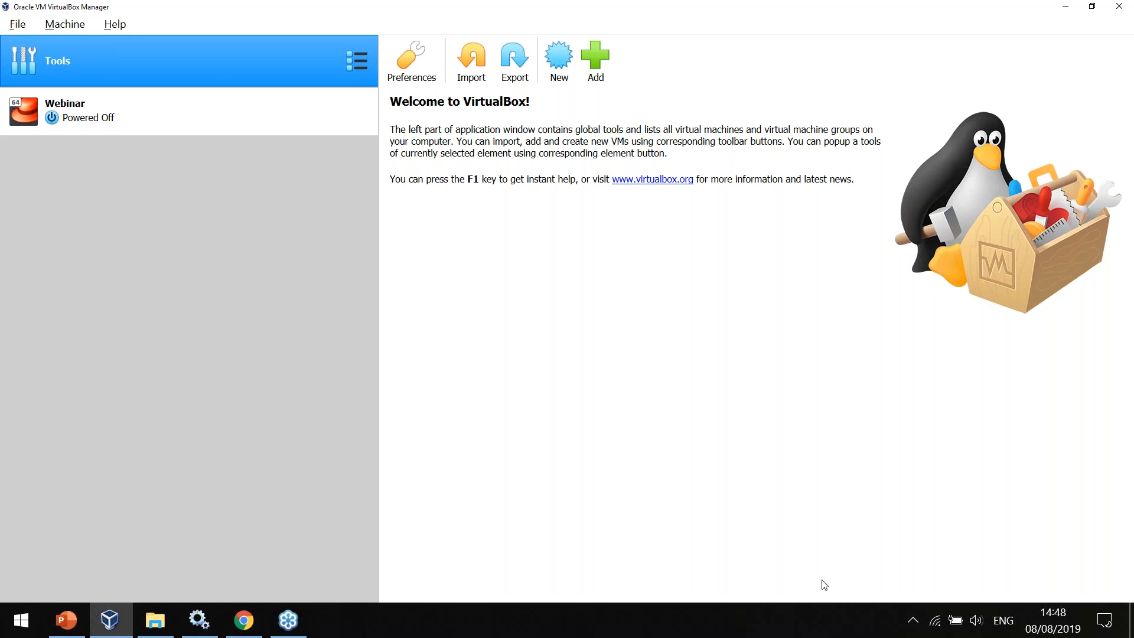
Attach network Adapter 1 of the Webinar virtual machine to the Host-only Adapter and save the settings.
{"action": "left_click", "coordinate": [201, 127]}
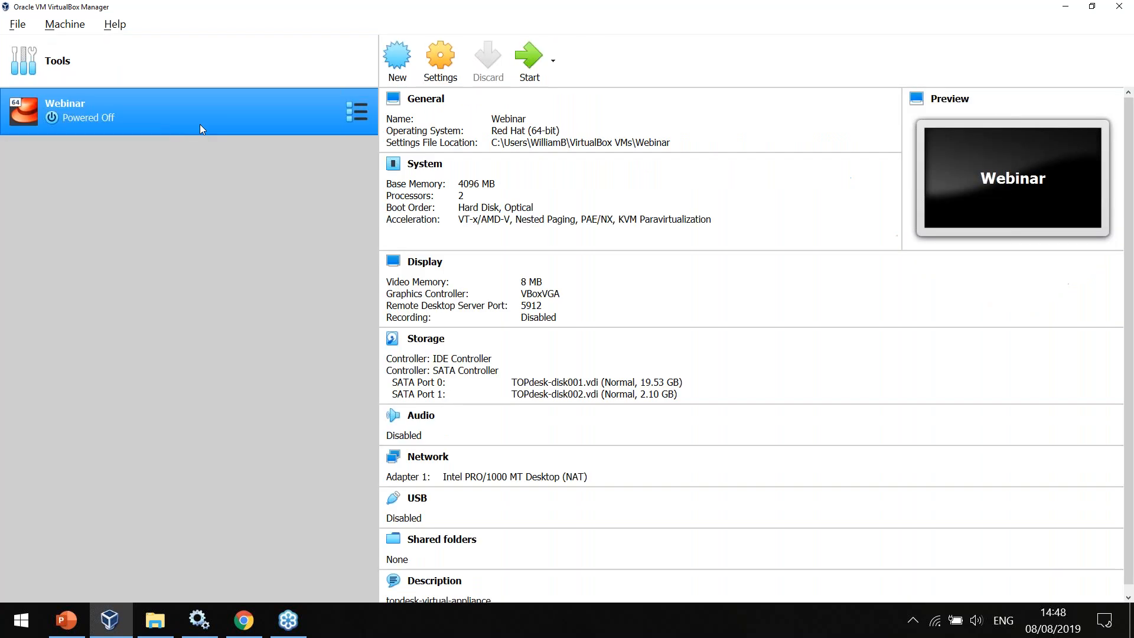
{"action": "right_click", "coordinate": [200, 125]}
{"action": "left_click", "coordinate": [237, 135]}
{"action": "left_click", "coordinate": [282, 227]}
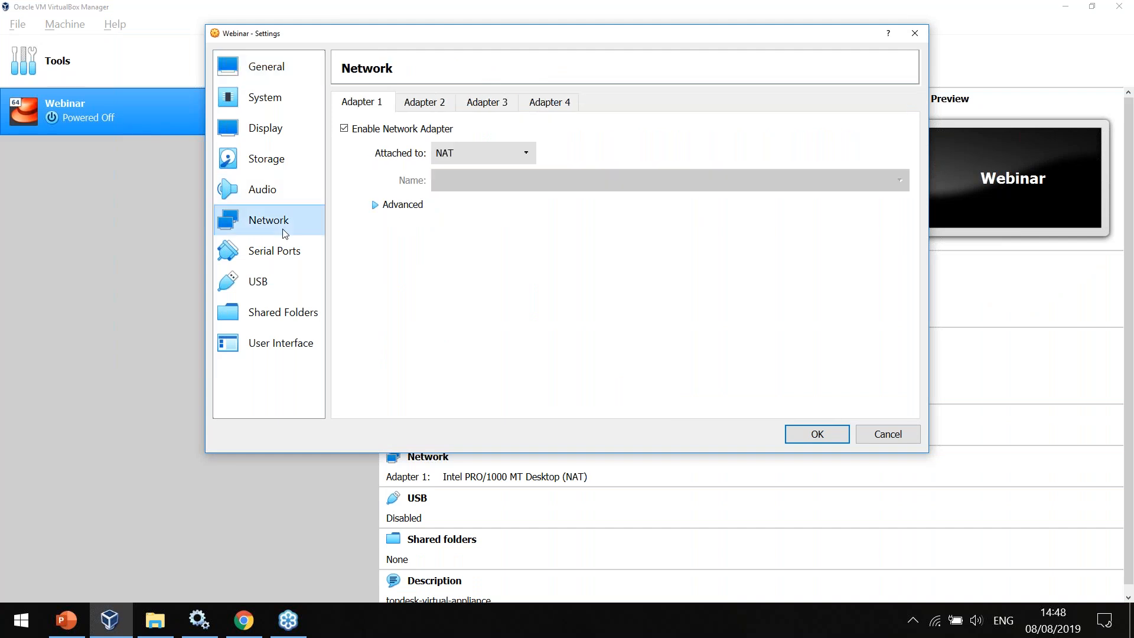
{"action": "left_click", "coordinate": [499, 154]}
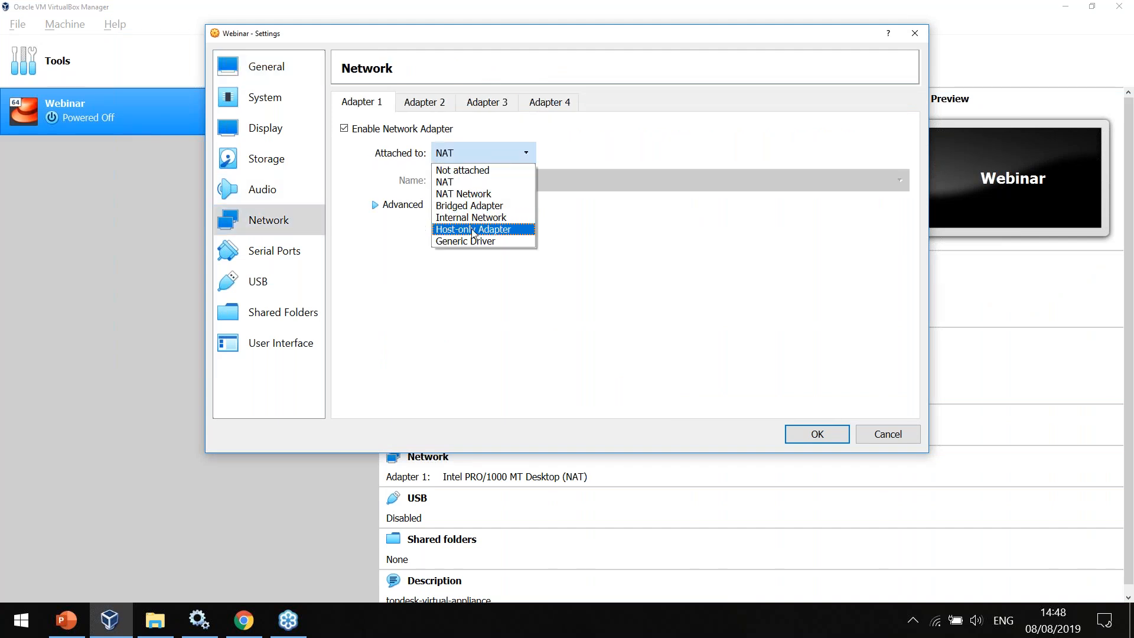
{"action": "left_click", "coordinate": [473, 229]}
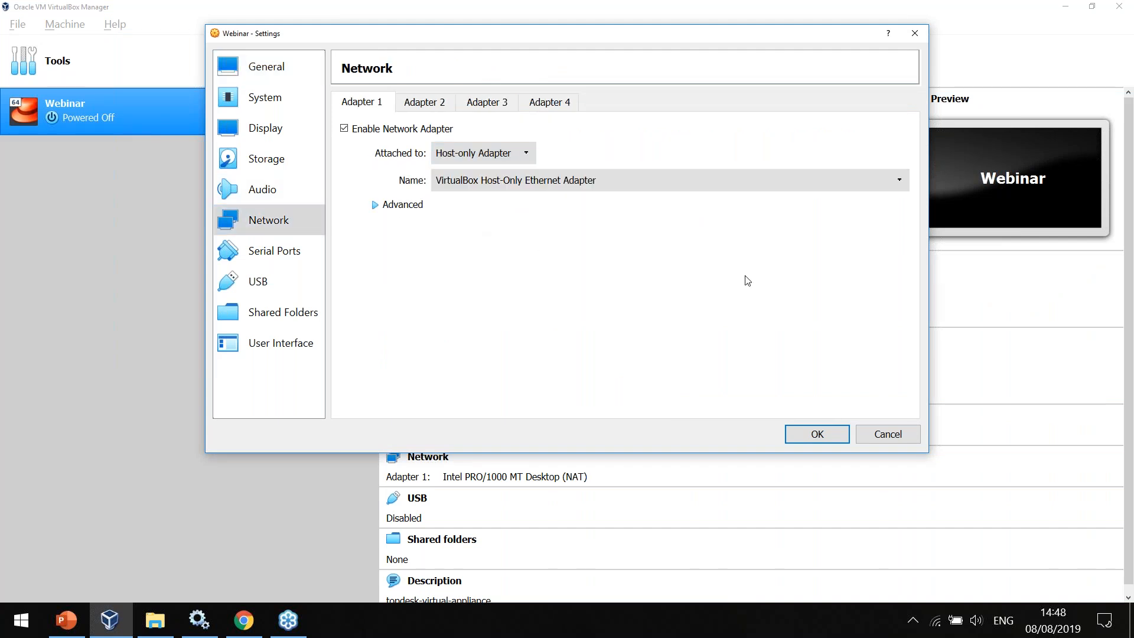
{"action": "left_click", "coordinate": [819, 435]}
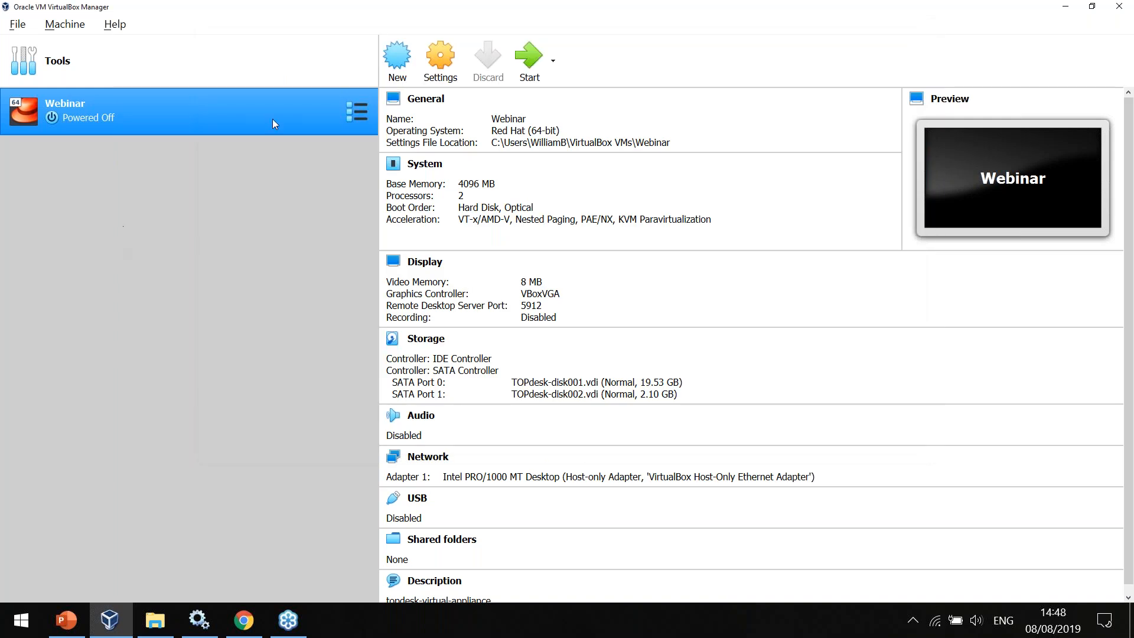
Start the Webinar virtual machine, reposition its window and log in at the TOPdesk appliance's console prompt.
{"action": "left_click", "coordinate": [528, 62]}
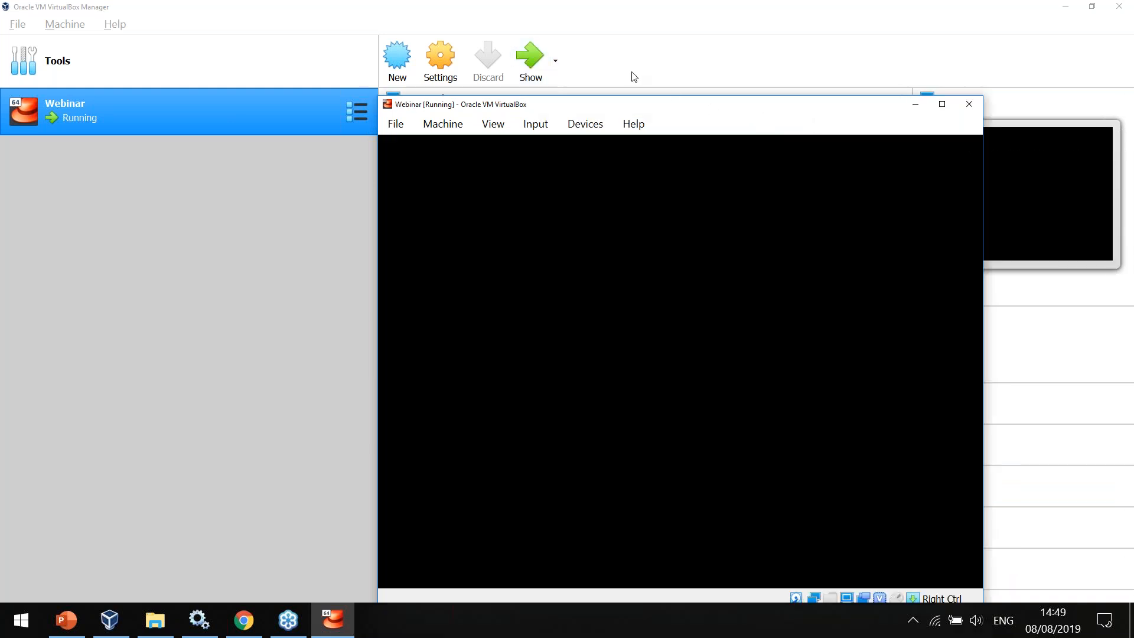
{"action": "left_click_drag", "start_coordinate": [679, 109], "coordinate": [507, 74]}
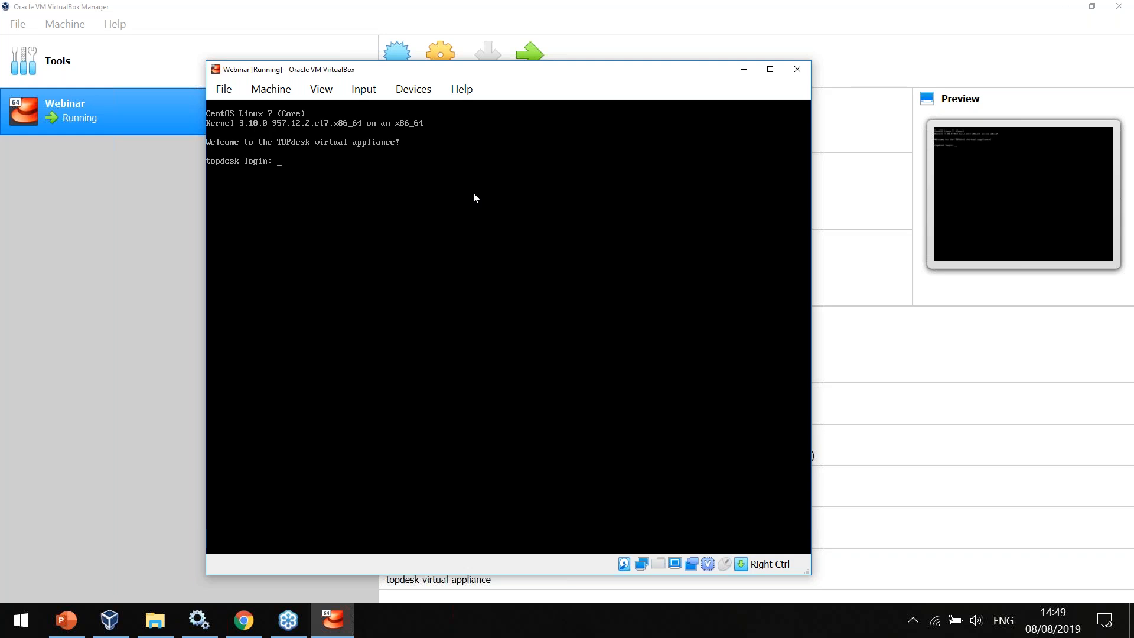
{"action": "type", "text": "upport"}
{"action": "key", "text": "Return"}
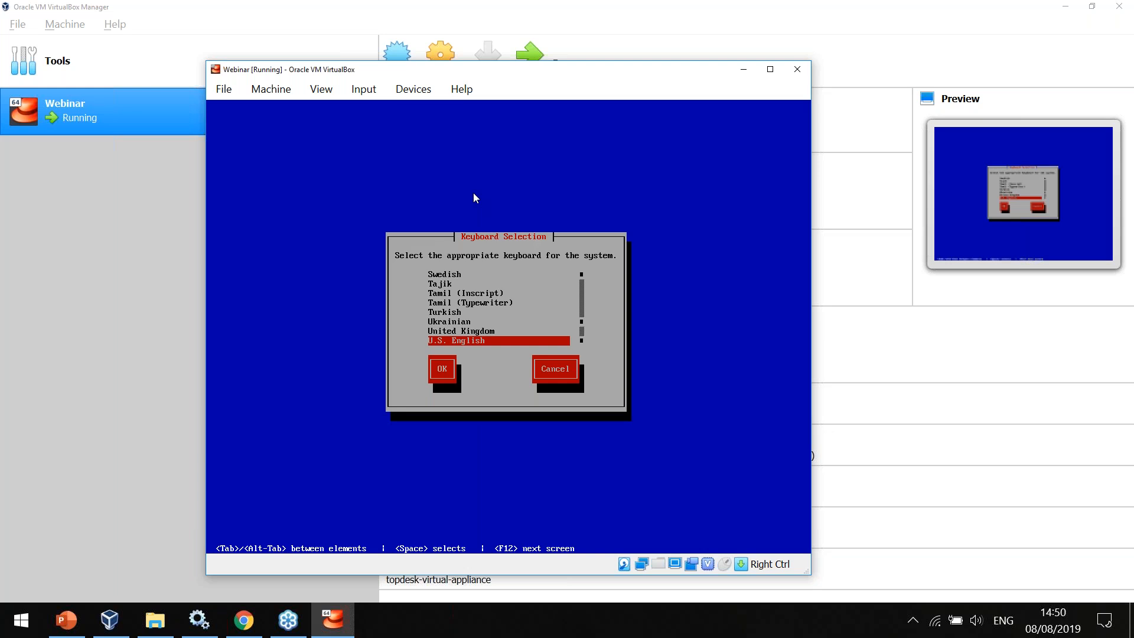
Choose the United Kingdom keyboard layout for the system and confirm the selection.
{"action": "key", "text": "Up"}
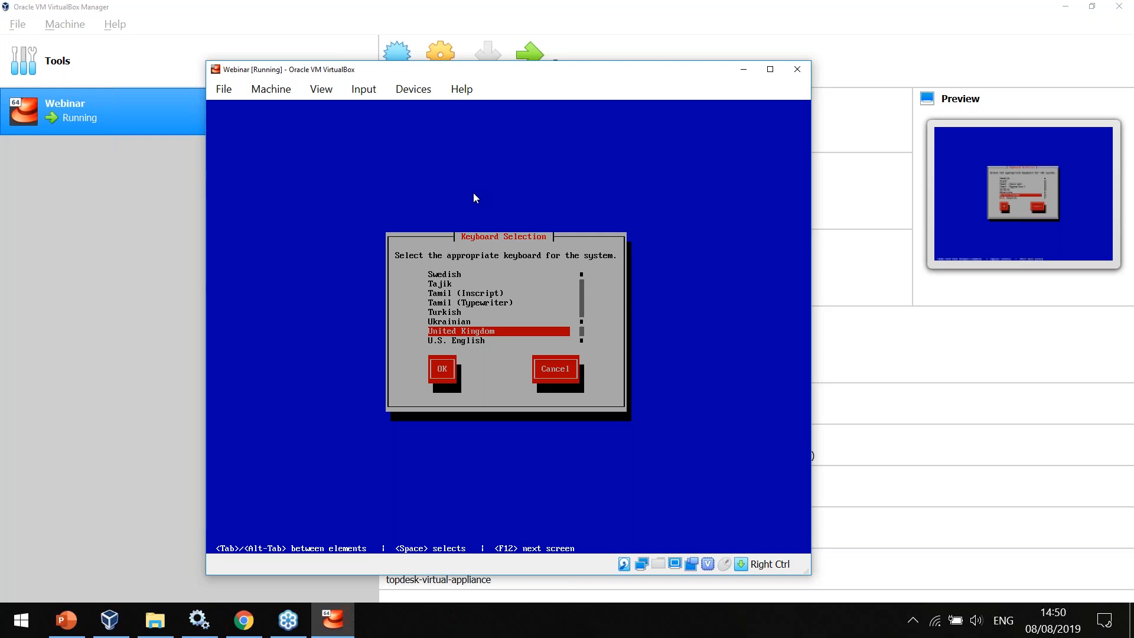
{"action": "key", "text": "Tab"}
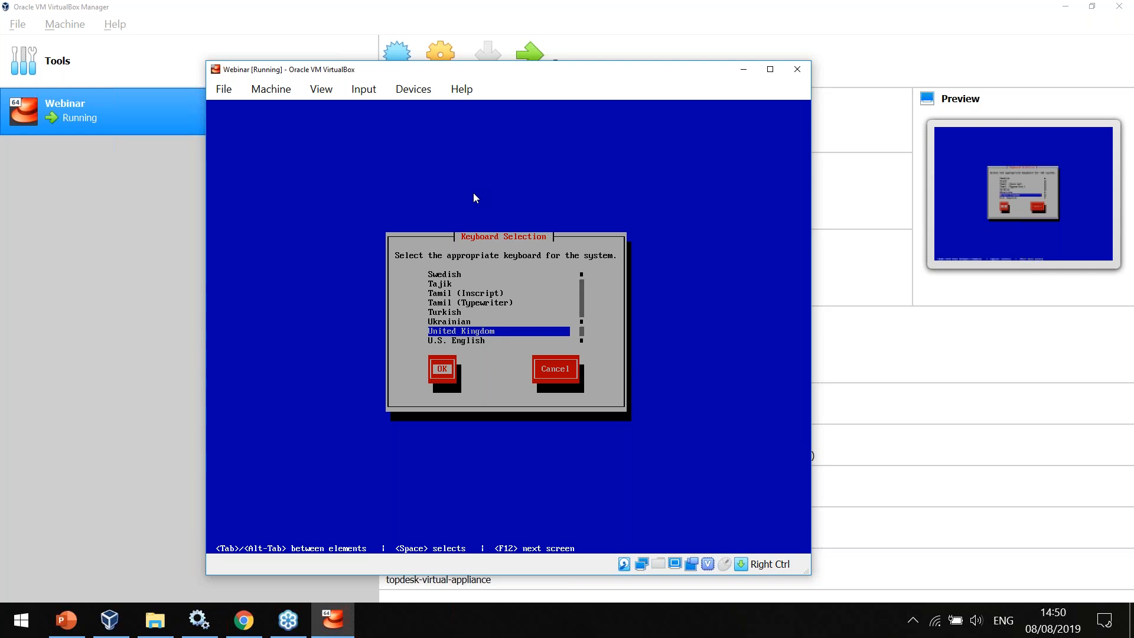
{"action": "key", "text": "Return"}
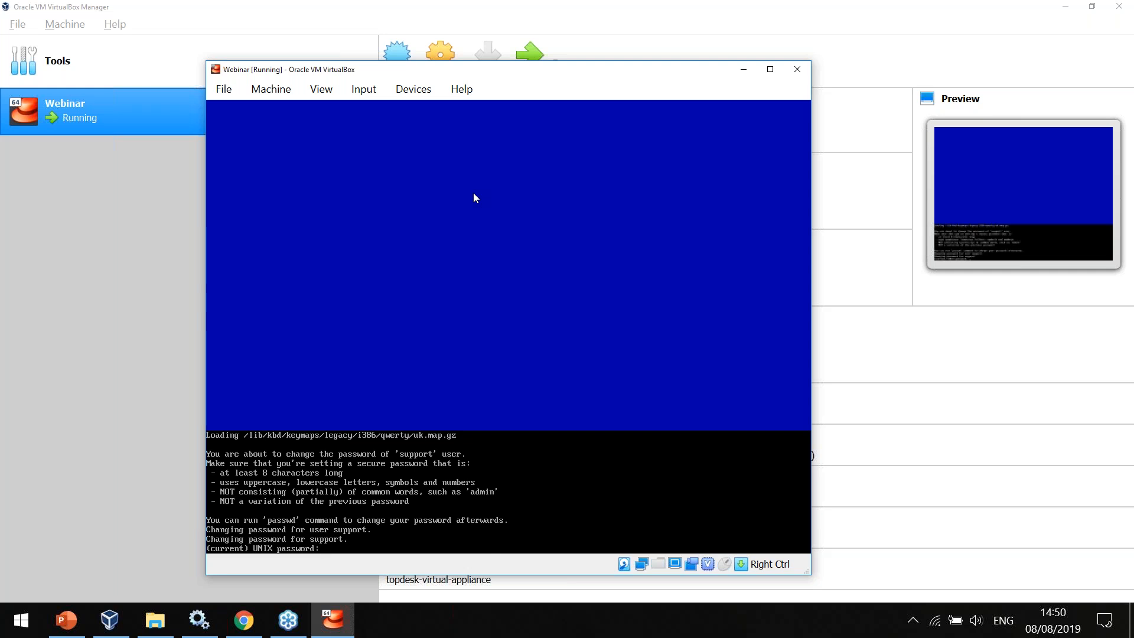
Change the support user's password by entering the current password, the new password and its confirmation.
{"action": "key", "text": "Return"}
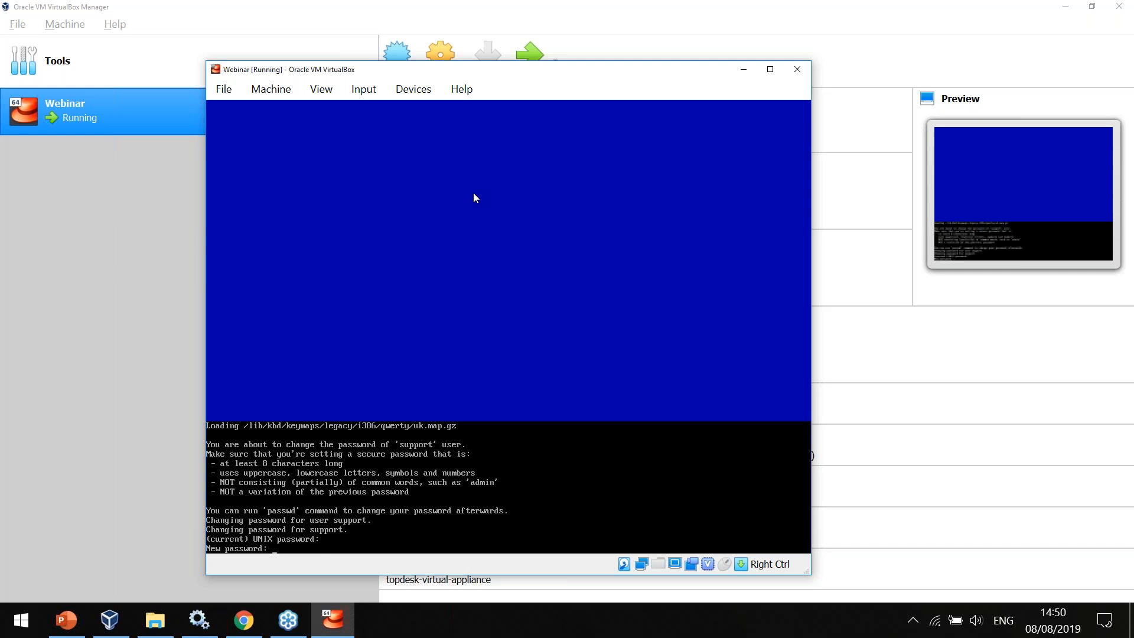
{"action": "key", "text": "Return"}
{"action": "key", "text": "Return"}
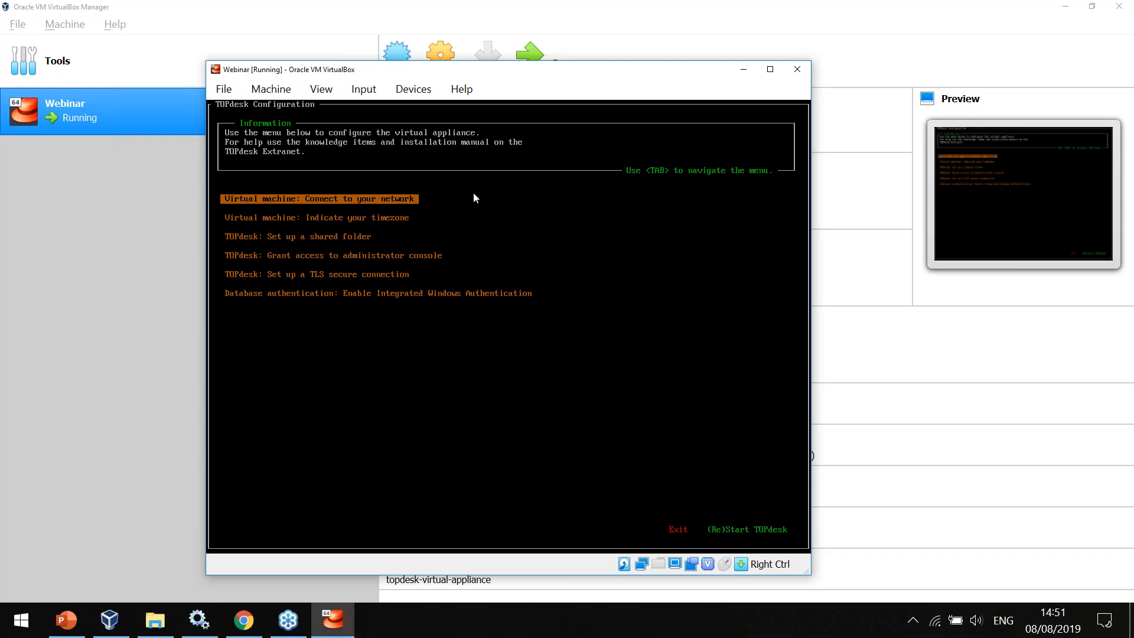
Enter the virtual machine's network configuration and open the enp0s3 Ethernet connection for editing.
{"action": "key", "text": "Return"}
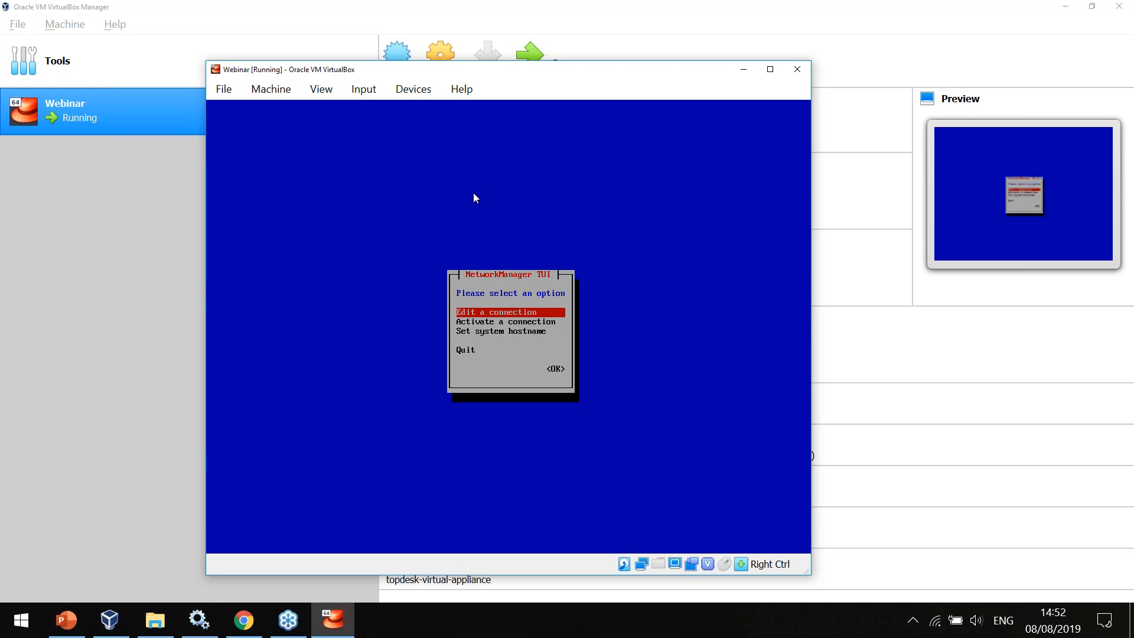
{"action": "key", "text": "Return"}
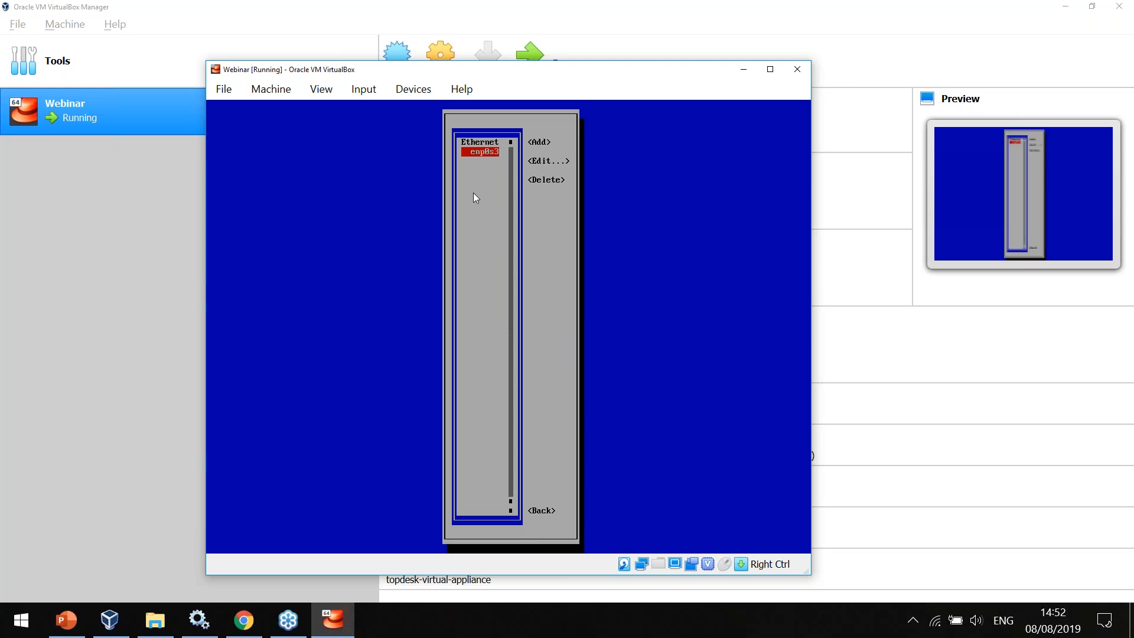
{"action": "key", "text": "Tab"}
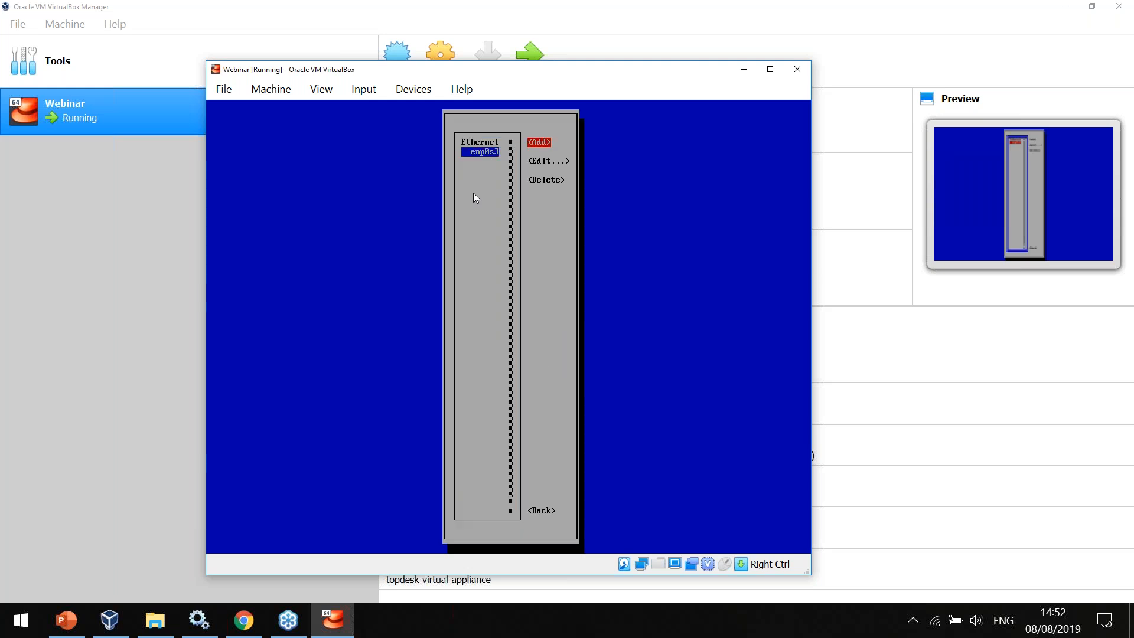
{"action": "key", "text": "Down"}
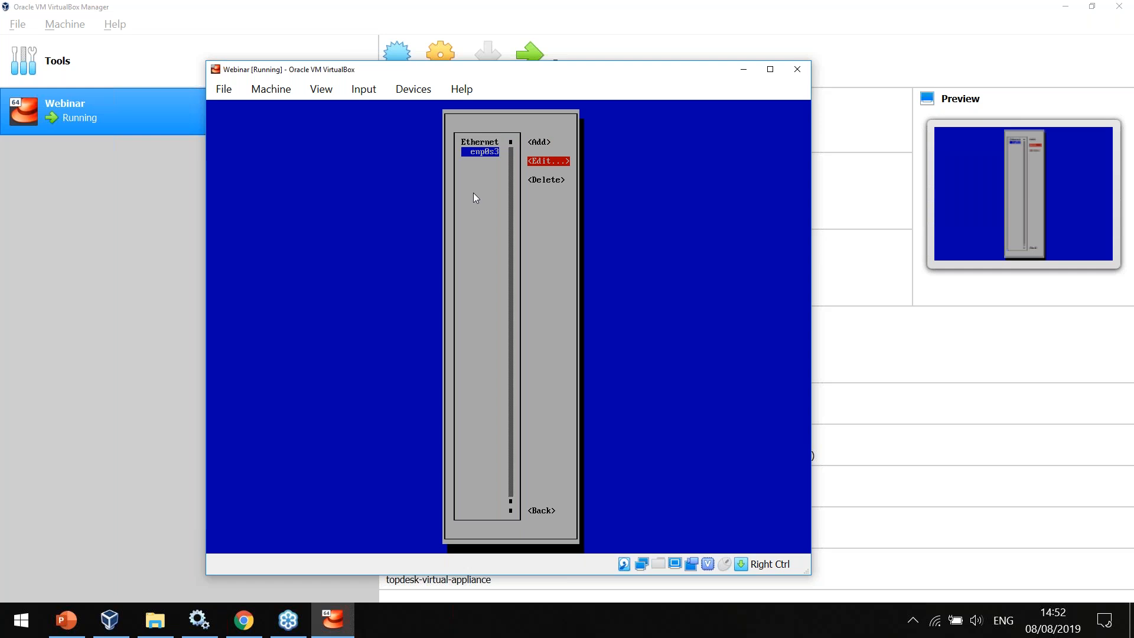
{"action": "key", "text": "Return"}
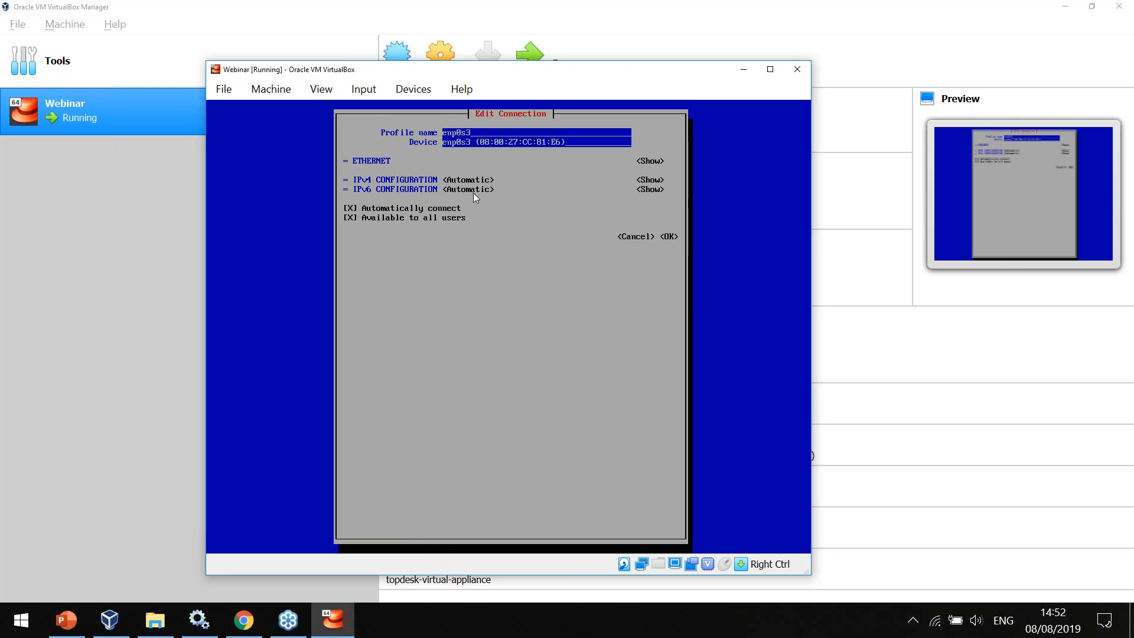
Set the IPv4 configuration of the enp0s3 connection to Manual and expand its detailed settings.
{"action": "key", "text": "Tab"}
{"action": "key", "text": "Tab"}
{"action": "key", "text": "Tab"}
{"action": "key", "text": "Return"}
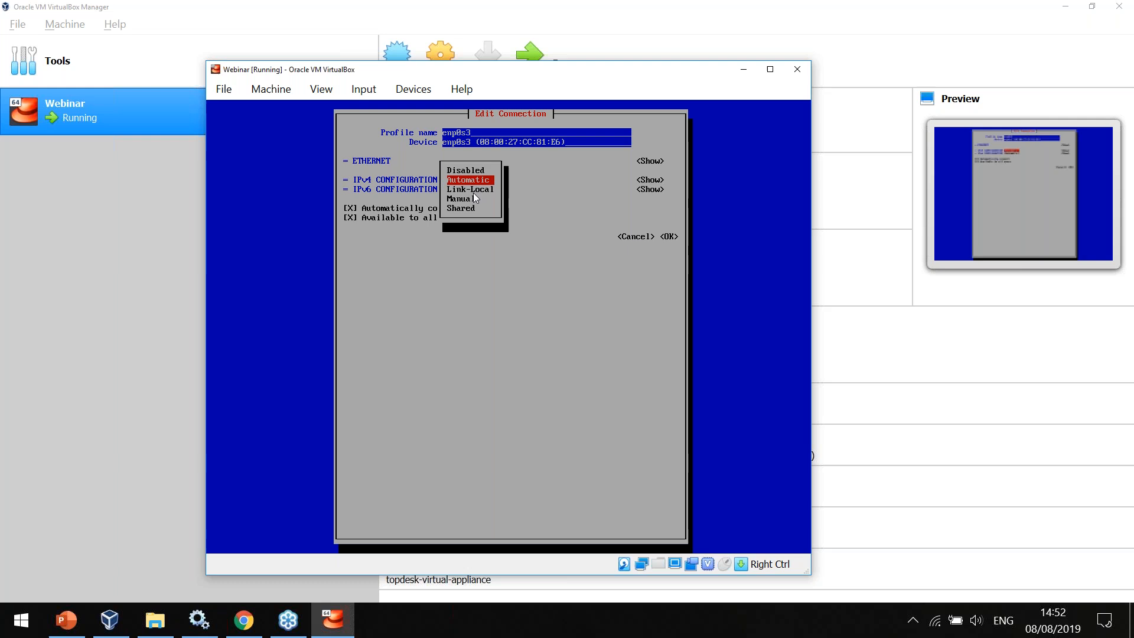
{"action": "key", "text": "Return"}
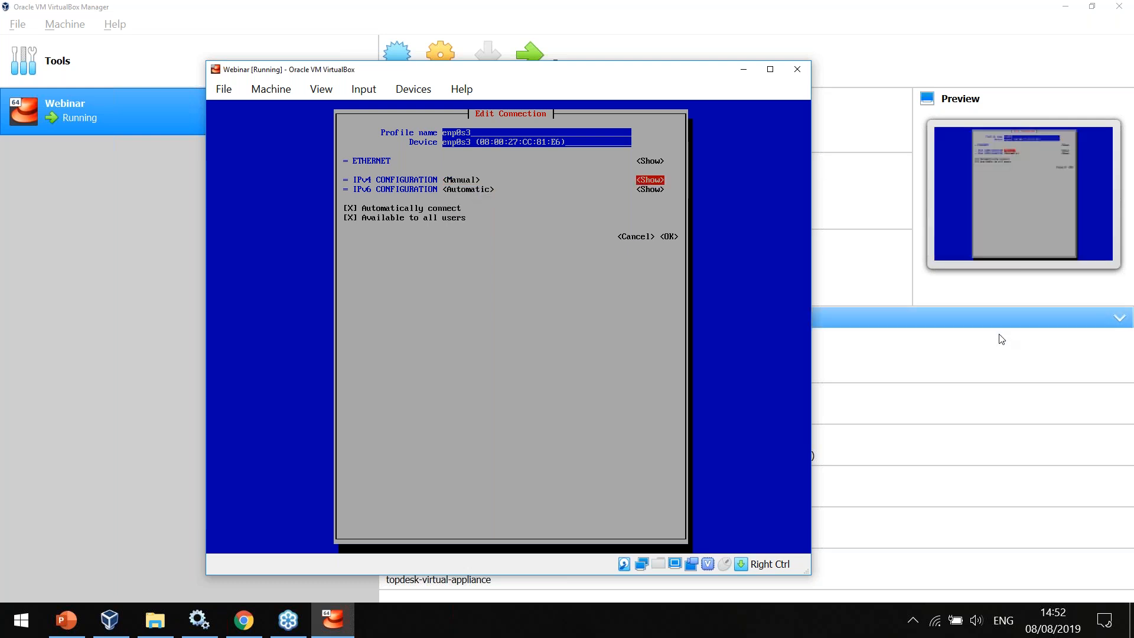
{"action": "key", "text": "Tab"}
{"action": "key", "text": "Return"}
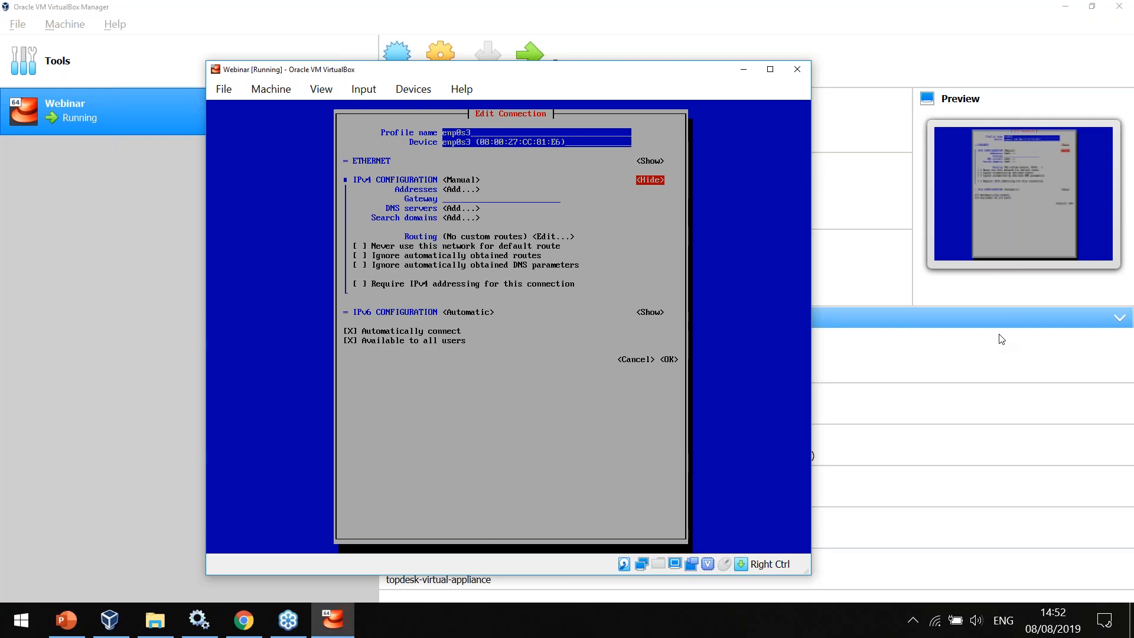
Add the static IPv4 address 1.2.3.4/24 to the connection.
{"action": "key", "text": "Tab"}
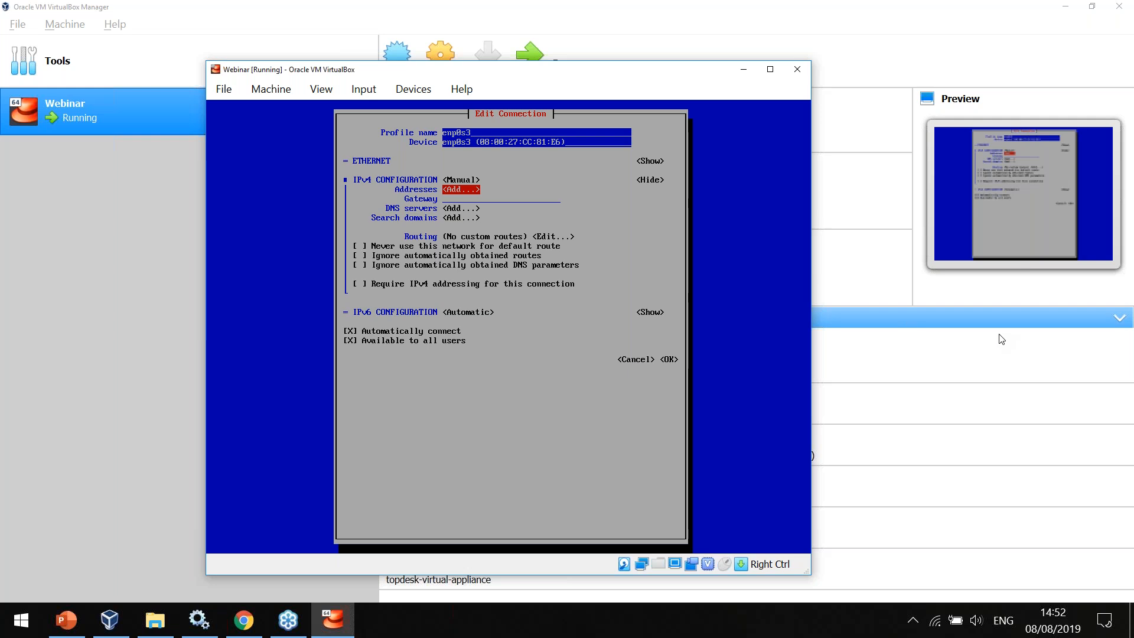
{"action": "key", "text": "Return"}
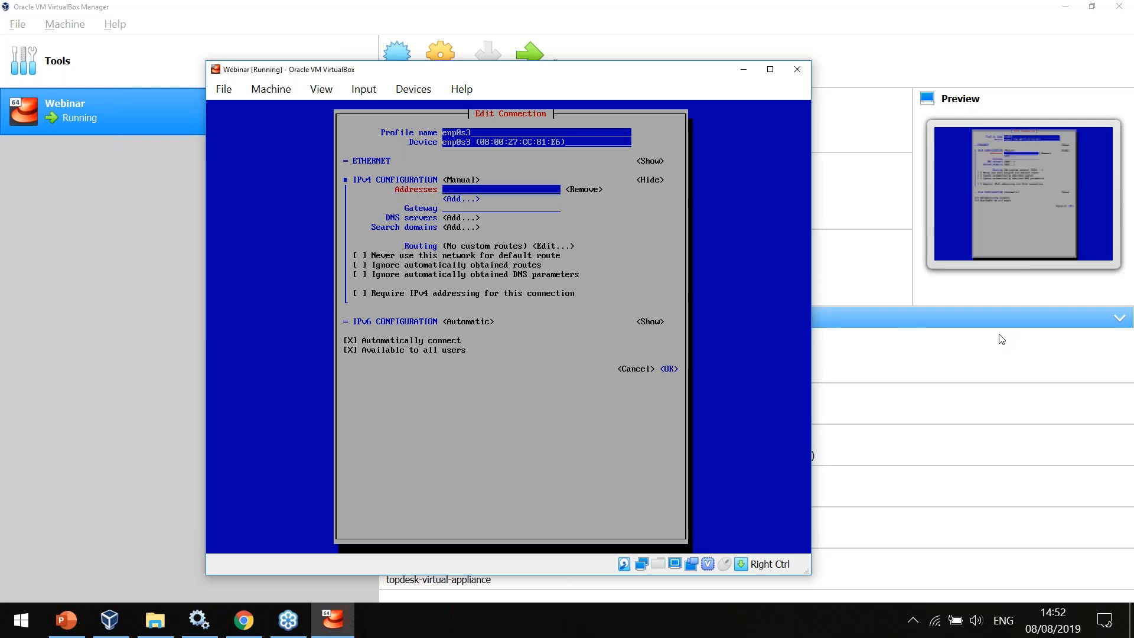
{"action": "type", "text": "1.2.3.4"}
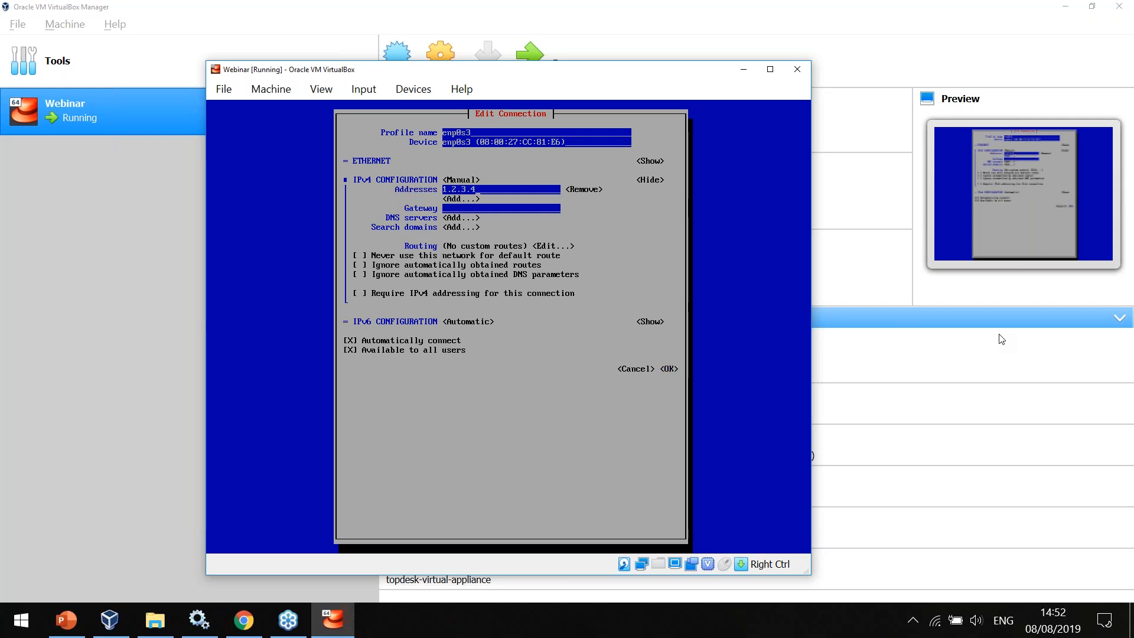
{"action": "type", "text": "/24"}
Set the IPv4 gateway to 1.2.3.1 and add 1.2.3.1 as the DNS server.
{"action": "key", "text": "Tab"}
{"action": "key", "text": "Tab"}
{"action": "key", "text": "Tab"}
{"action": "type", "text": "1.2.3.1"}
{"action": "key", "text": "Tab"}
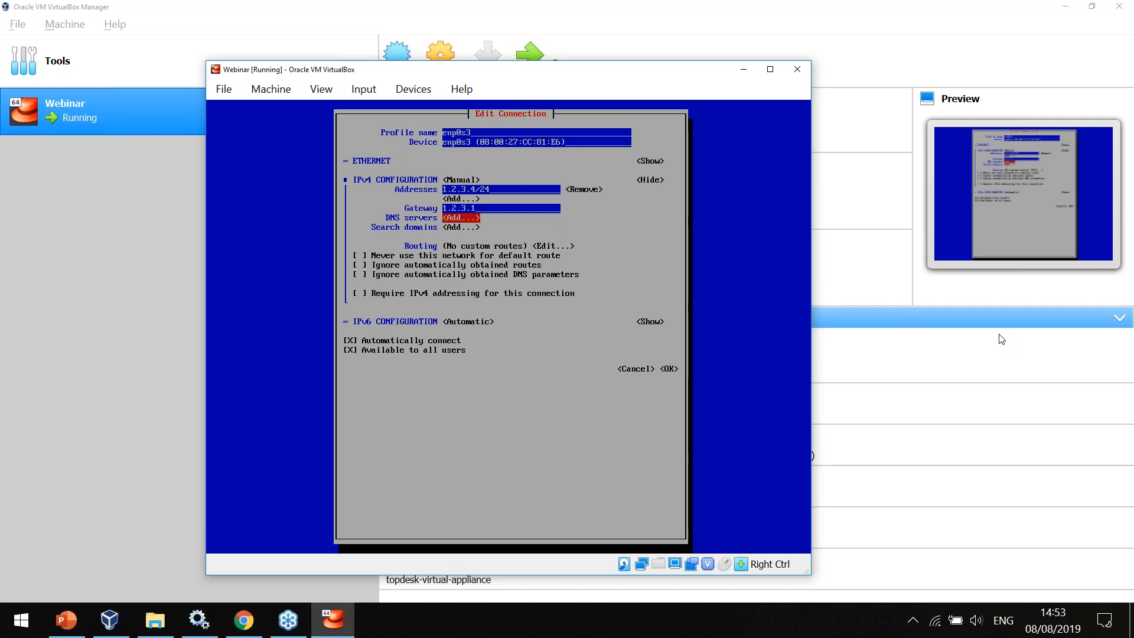
{"action": "key", "text": "Return"}
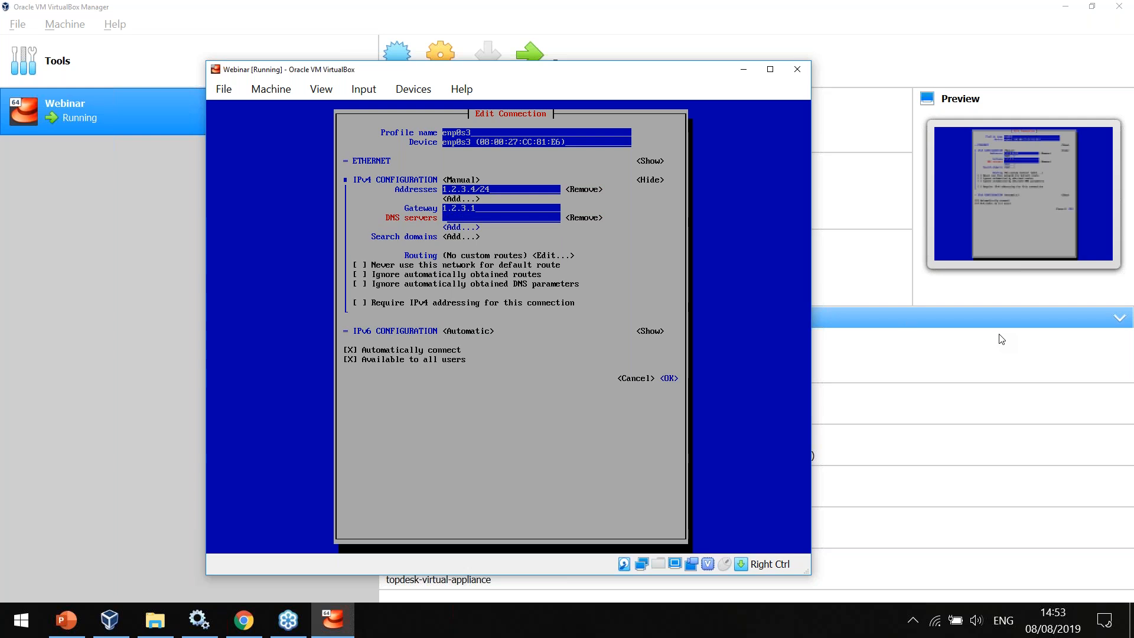
{"action": "type", "text": "1.2.3.1"}
Add example.com as a search domain for the IPv4 configuration.
{"action": "key", "text": "Tab"}
{"action": "key", "text": "Tab"}
{"action": "key", "text": "Tab"}
{"action": "key", "text": "Tab"}
{"action": "key", "text": "Tab"}
{"action": "key", "text": "Tab"}
{"action": "key", "text": "Tab"}
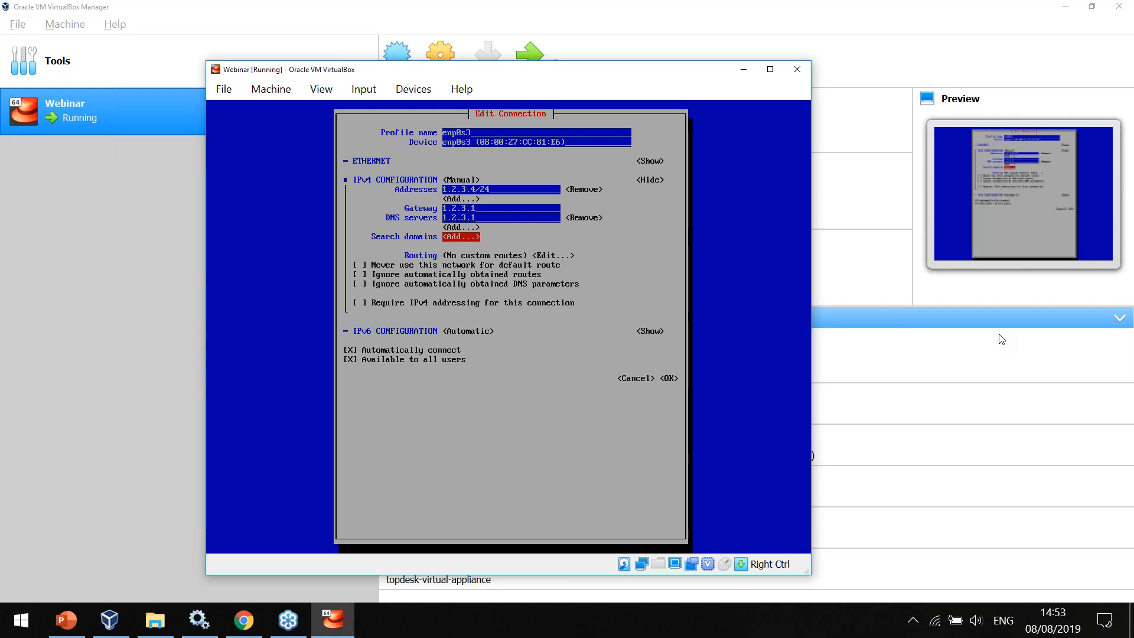
{"action": "key", "text": "Return"}
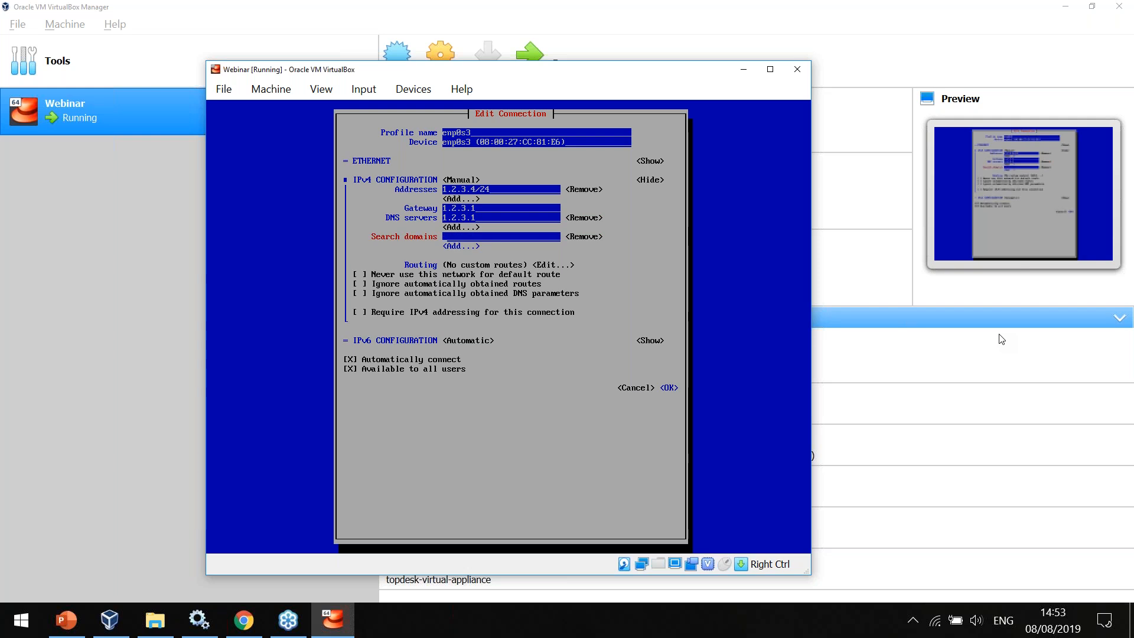
{"action": "type", "text": "exapml"}
{"action": "key", "text": "BackSpace"}
{"action": "key", "text": "BackSpace"}
{"action": "type", "text": "mple.com"}
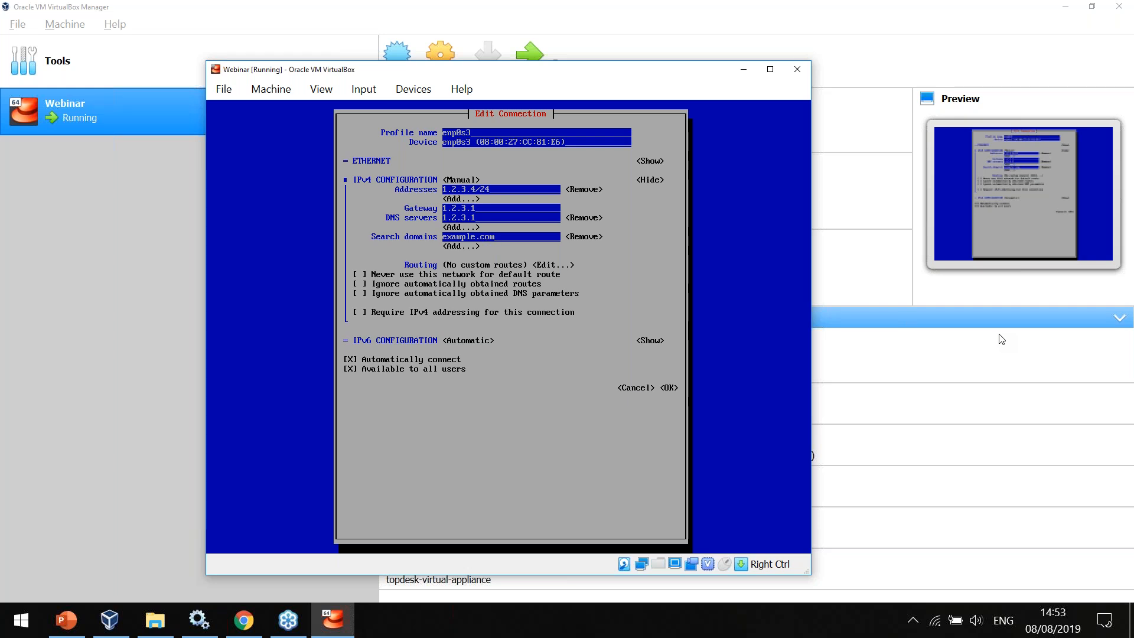
Save the edited enp0s3 connection and return to the NetworkManager options.
{"action": "key", "text": "Tab"}
{"action": "key", "text": "Tab"}
{"action": "key", "text": "Tab"}
{"action": "key", "text": "Tab"}
{"action": "key", "text": "Tab"}
{"action": "key", "text": "Tab"}
{"action": "key", "text": "Tab"}
{"action": "key", "text": "Tab"}
{"action": "key", "text": "Tab"}
{"action": "key", "text": "Tab"}
{"action": "key", "text": "Tab"}
{"action": "key", "text": "Tab"}
{"action": "key", "text": "Return"}
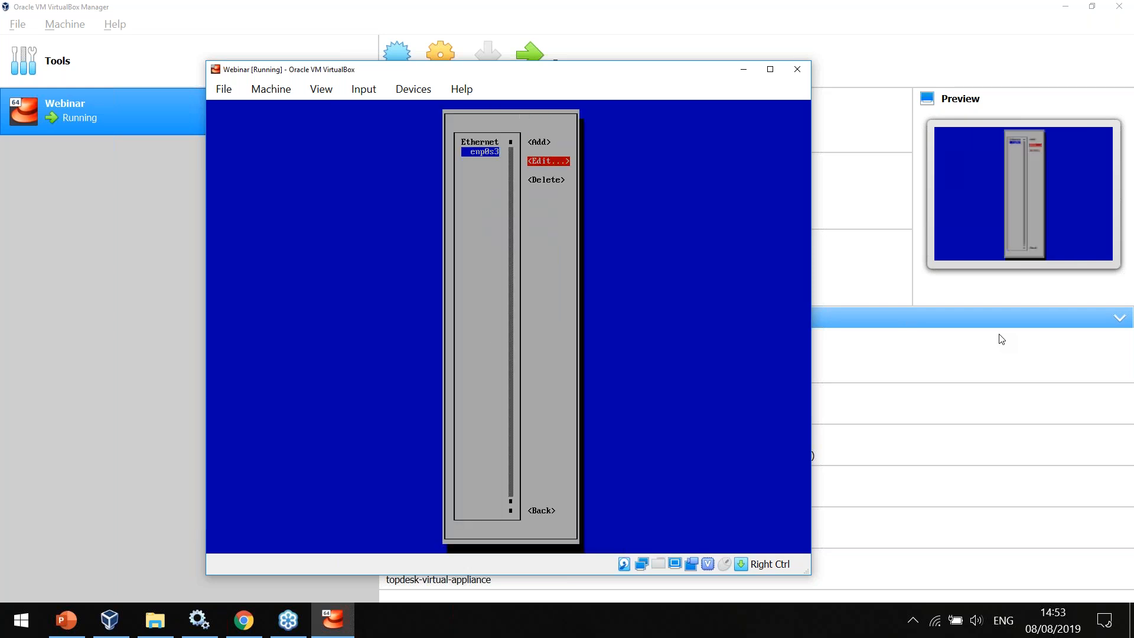
{"action": "key", "text": "Down"}
{"action": "key", "text": "Down"}
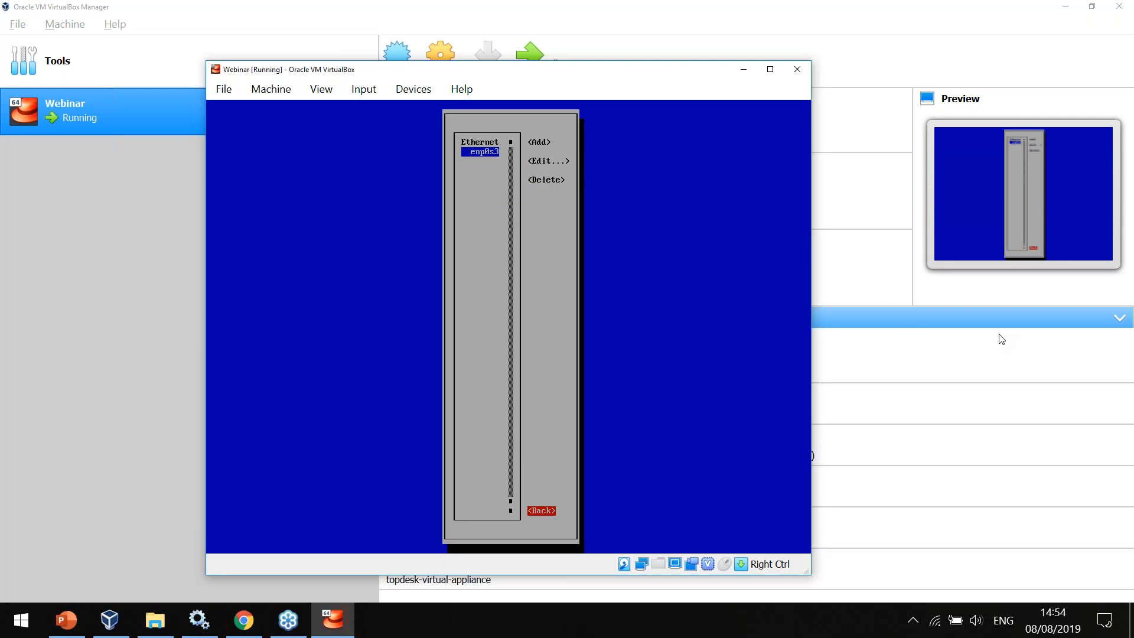
{"action": "key", "text": "Return"}
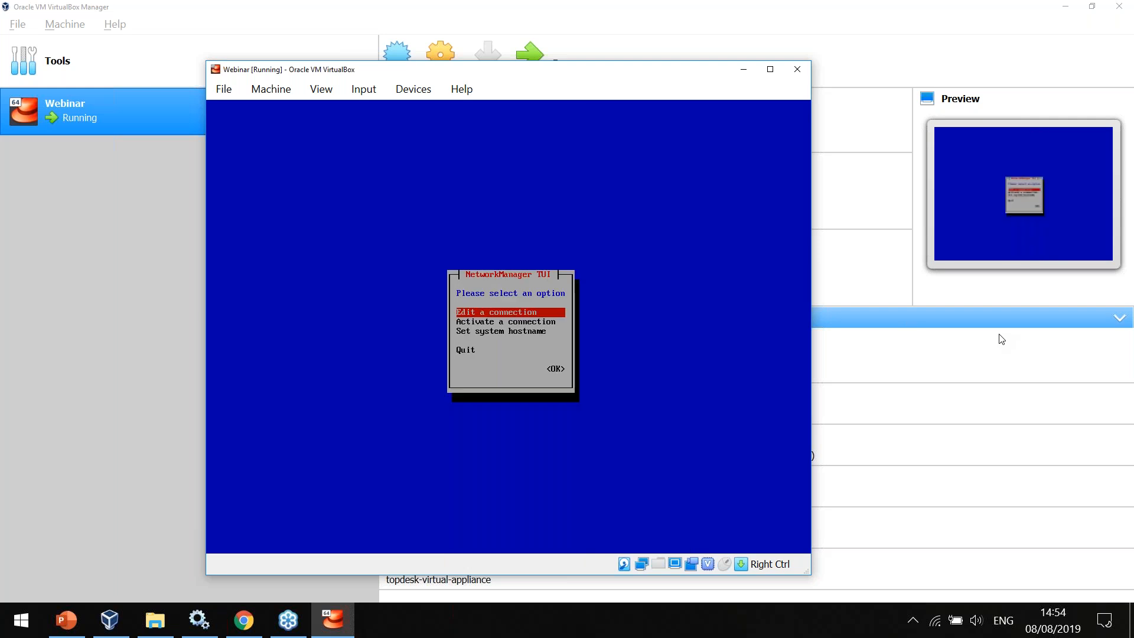
Replace the system hostname with webinar and confirm the change.
{"action": "key", "text": "Down"}
{"action": "key", "text": "Down"}
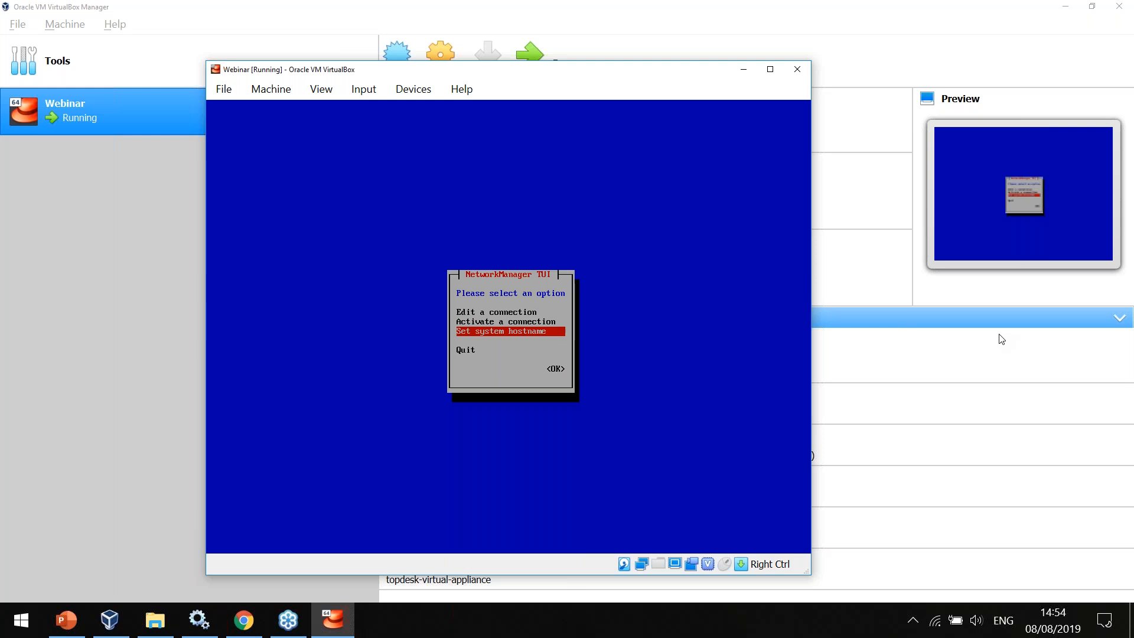
{"action": "key", "text": "Return"}
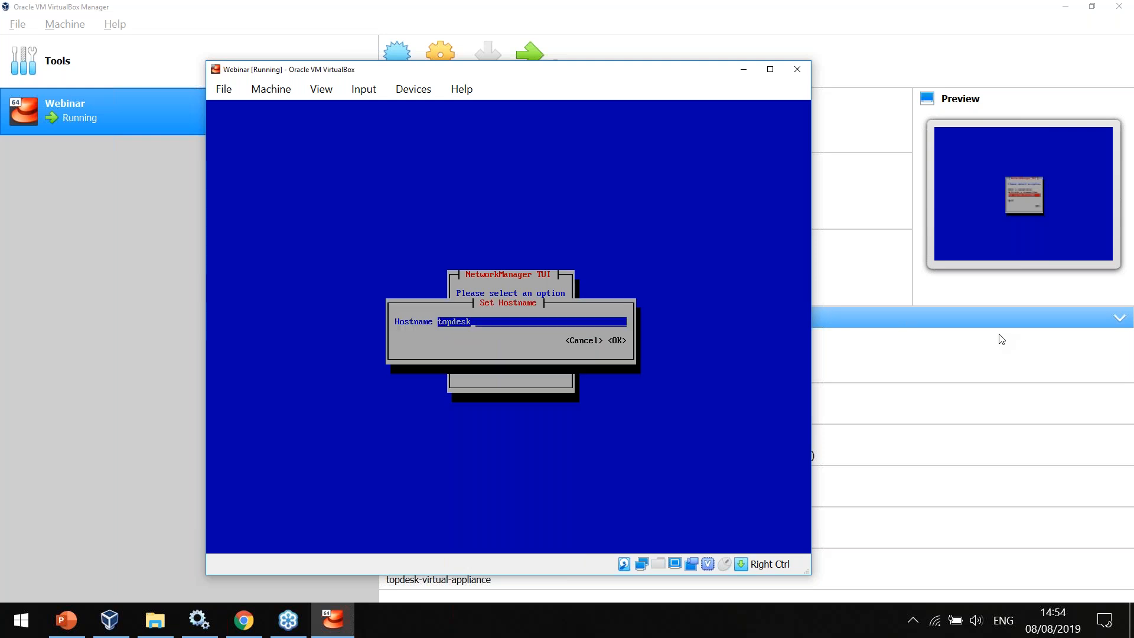
{"action": "key", "text": "BackSpace"}
{"action": "key", "text": "BackSpace"}
{"action": "key", "text": "BackSpace"}
{"action": "key", "text": "BackSpace"}
{"action": "key", "text": "BackSpace"}
{"action": "key", "text": "BackSpace"}
{"action": "key", "text": "BackSpace"}
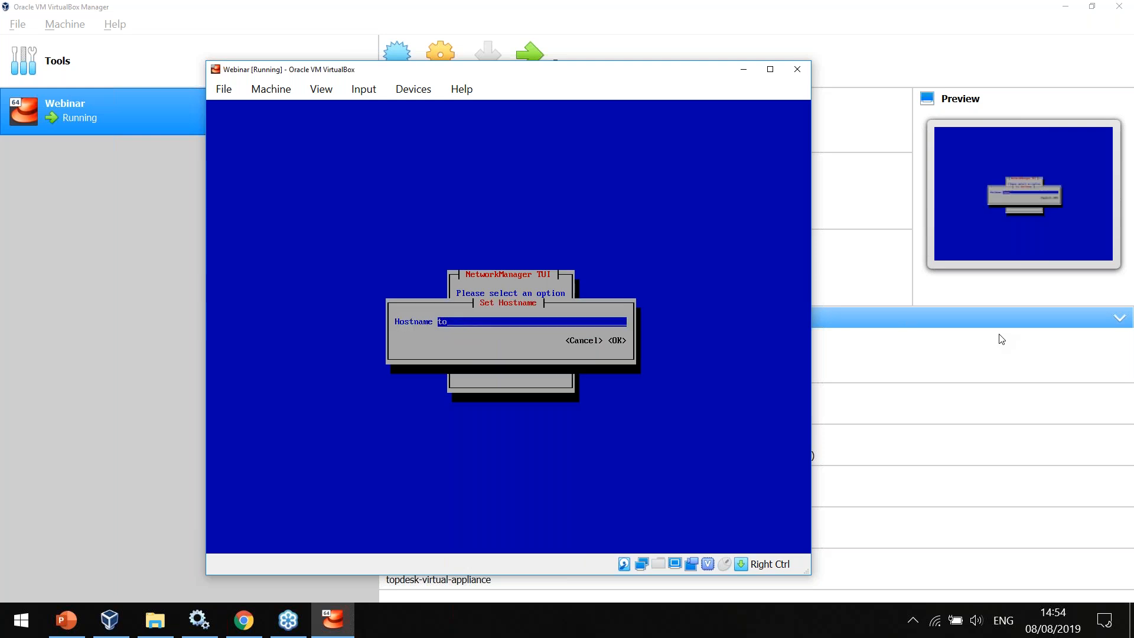
{"action": "type", "text": "webinar"}
{"action": "key", "text": "Tab"}
{"action": "key", "text": "Tab"}
{"action": "key", "text": "Return"}
{"action": "key", "text": "Return"}
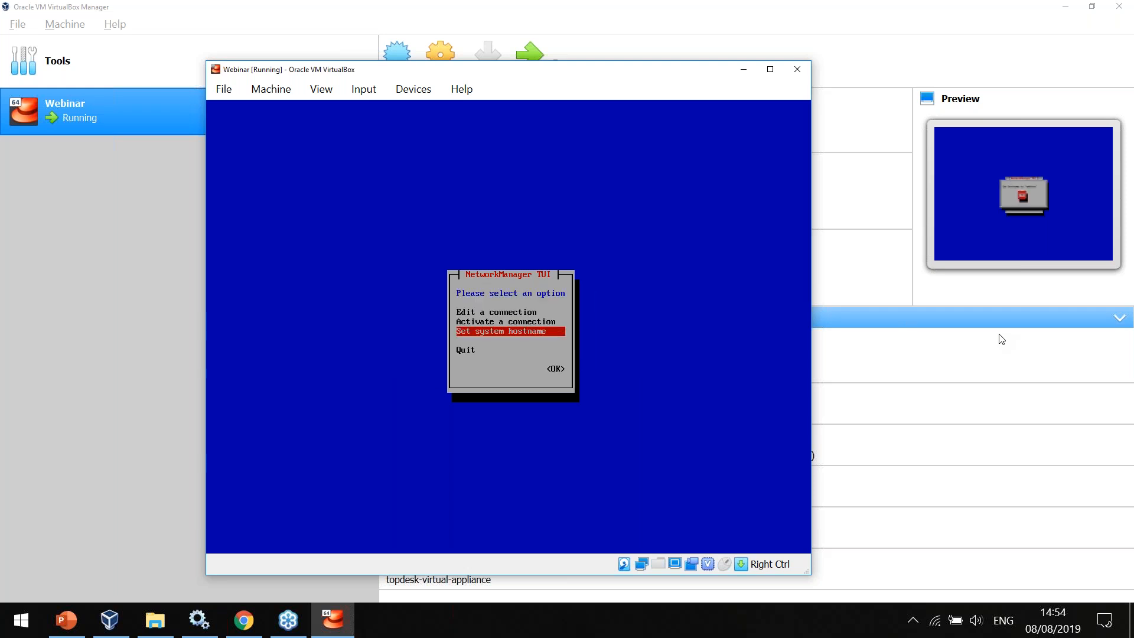
Quit NetworkManager and return to the TOPdesk Configuration overview.
{"action": "key", "text": "Down"}
{"action": "key", "text": "Tab"}
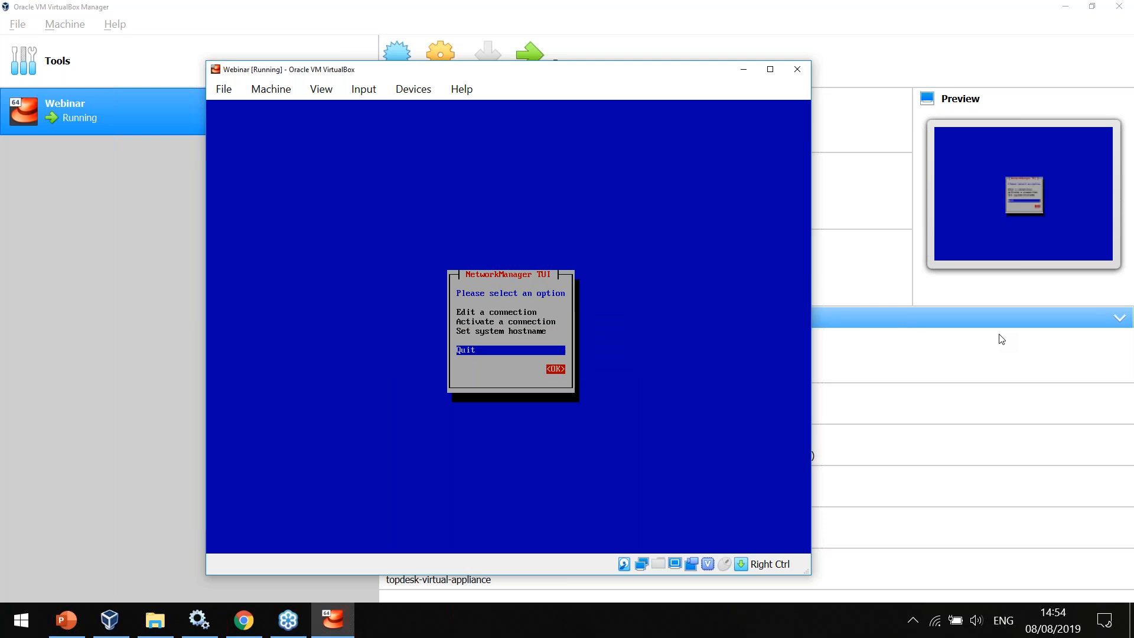
{"action": "key", "text": "Return"}
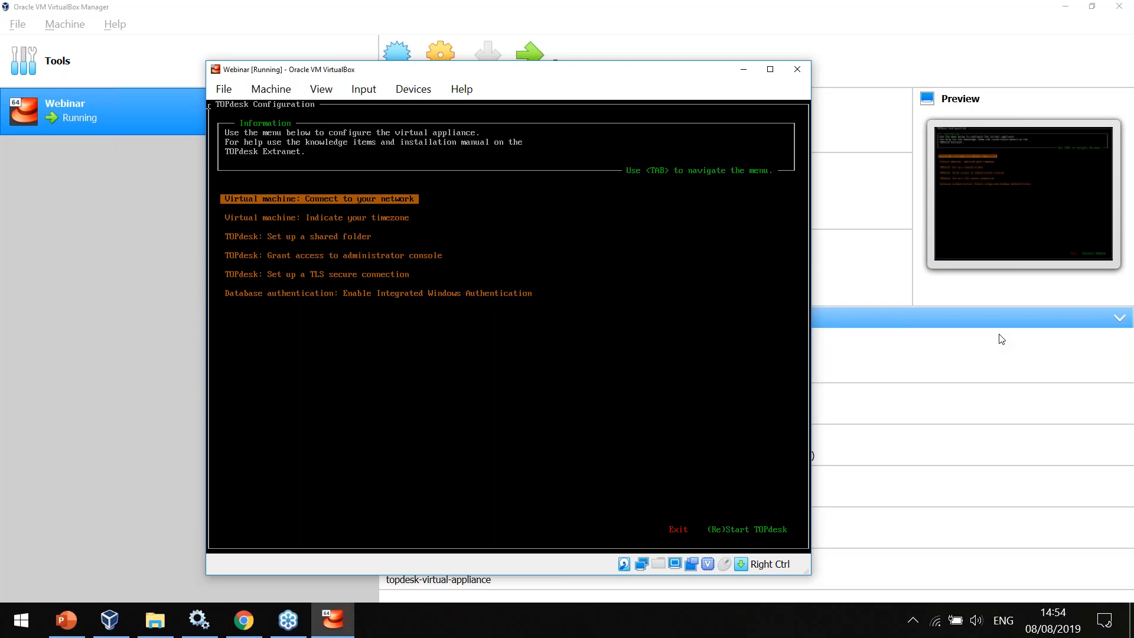
Open the virtual machine's NTP and timezone settings and bring up the server timezone choices.
{"action": "key", "text": "Down"}
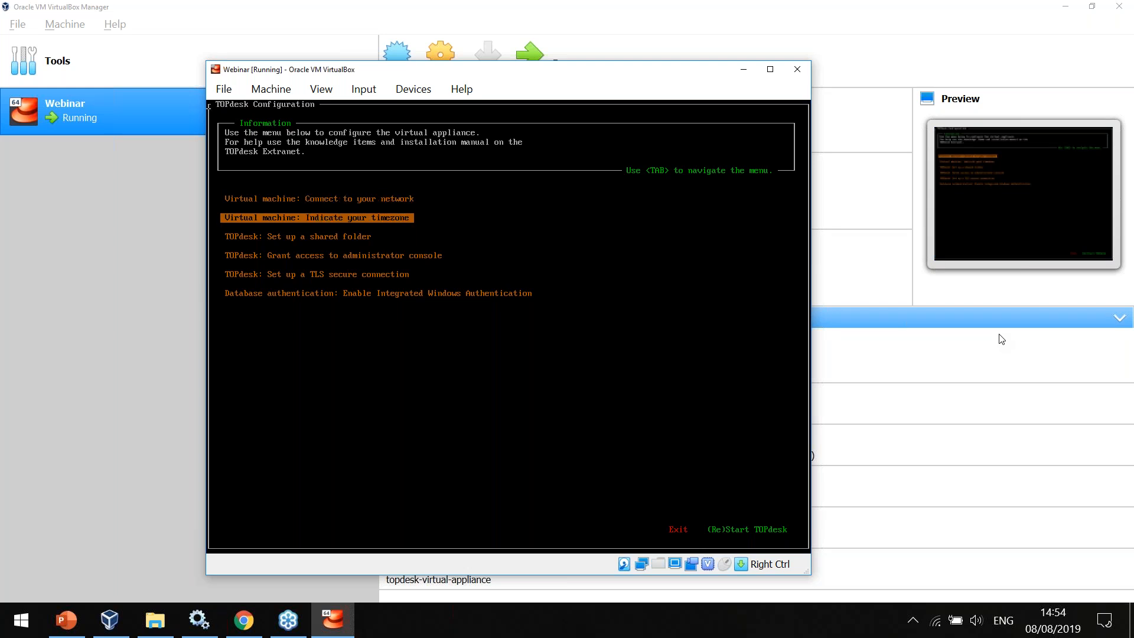
{"action": "key", "text": "Return"}
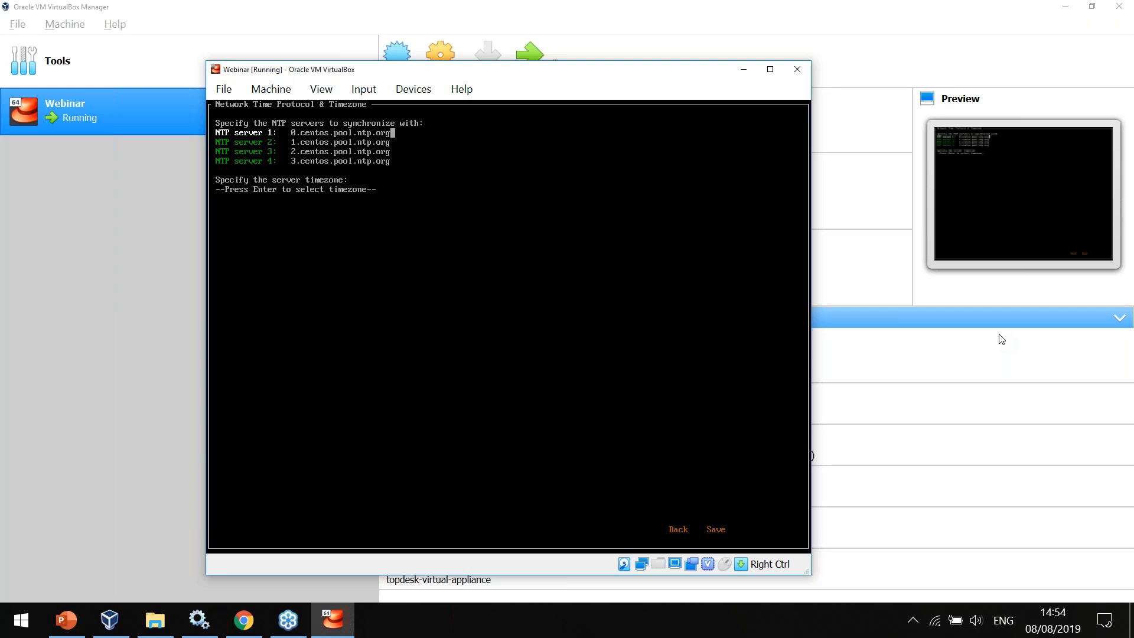
{"action": "key", "text": "Down"}
{"action": "key", "text": "Down"}
{"action": "key", "text": "Down"}
{"action": "key", "text": "Down"}
{"action": "key", "text": "Down"}
{"action": "key", "text": "Up"}
{"action": "key", "text": "Return"}
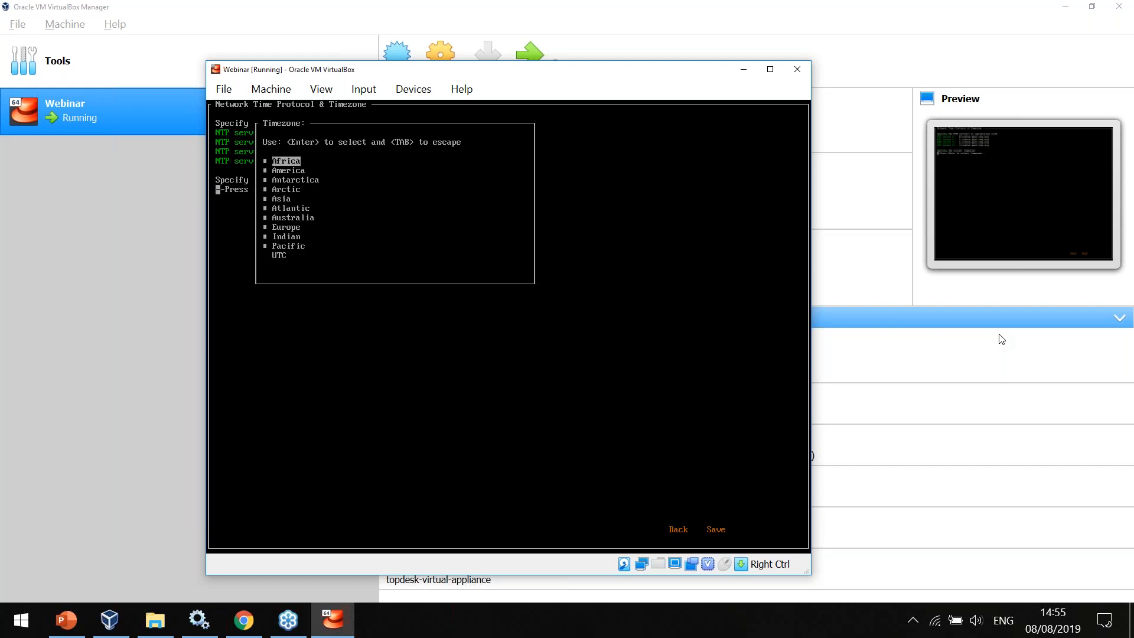
Set the server timezone to Europe/London and save the NTP and timezone settings.
{"action": "key", "text": "Down"}
{"action": "key", "text": "Down"}
{"action": "key", "text": "Down"}
{"action": "key", "text": "Down"}
{"action": "key", "text": "Down"}
{"action": "key", "text": "Down"}
{"action": "key", "text": "Down"}
{"action": "key", "text": "Return"}
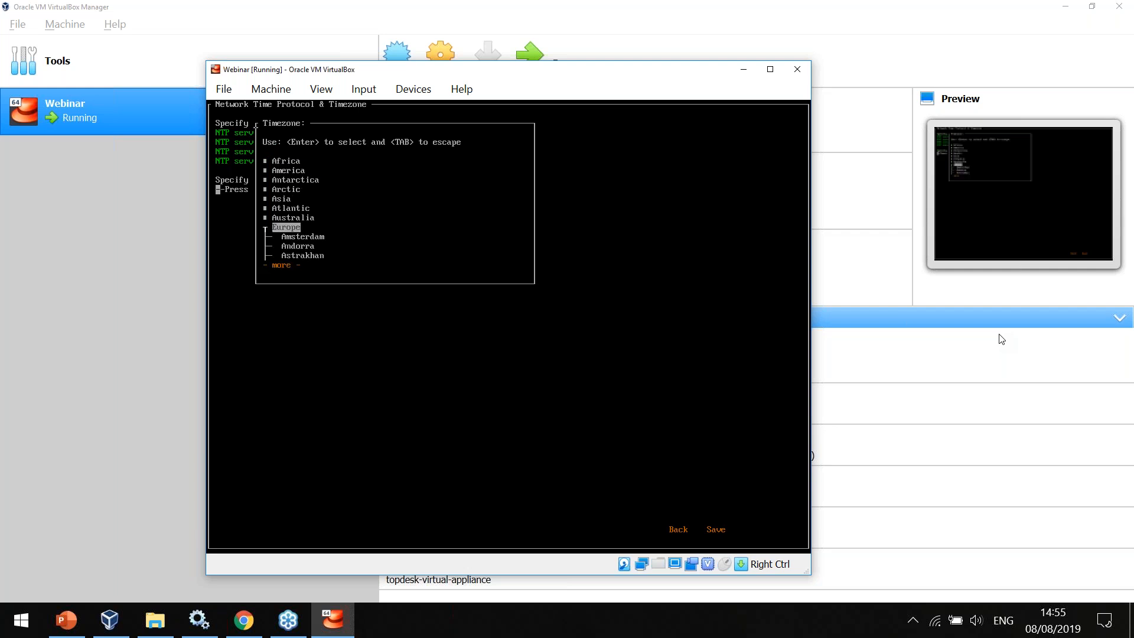
{"action": "key", "text": "Down"}
{"action": "key", "text": "Down"}
{"action": "key", "text": "Down"}
{"action": "key", "text": "Down"}
{"action": "key", "text": "Down"}
{"action": "key", "text": "Down"}
{"action": "key", "text": "Down"}
{"action": "key", "text": "Down"}
{"action": "key", "text": "Down"}
{"action": "key", "text": "Down"}
{"action": "key", "text": "Down"}
{"action": "key", "text": "Down"}
{"action": "key", "text": "Down"}
{"action": "key", "text": "Down"}
{"action": "key", "text": "Down"}
{"action": "key", "text": "Down"}
{"action": "key", "text": "Down"}
{"action": "key", "text": "Down"}
{"action": "key", "text": "Down"}
{"action": "key", "text": "Down"}
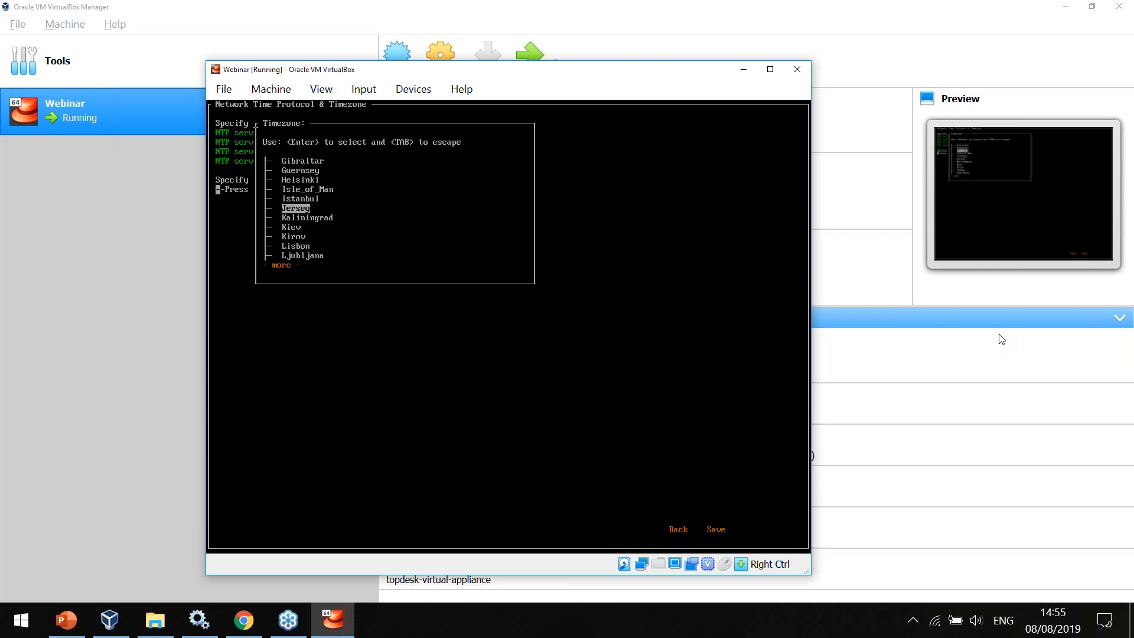
{"action": "key", "text": "Down"}
{"action": "key", "text": "Down"}
{"action": "key", "text": "Down"}
{"action": "key", "text": "Return"}
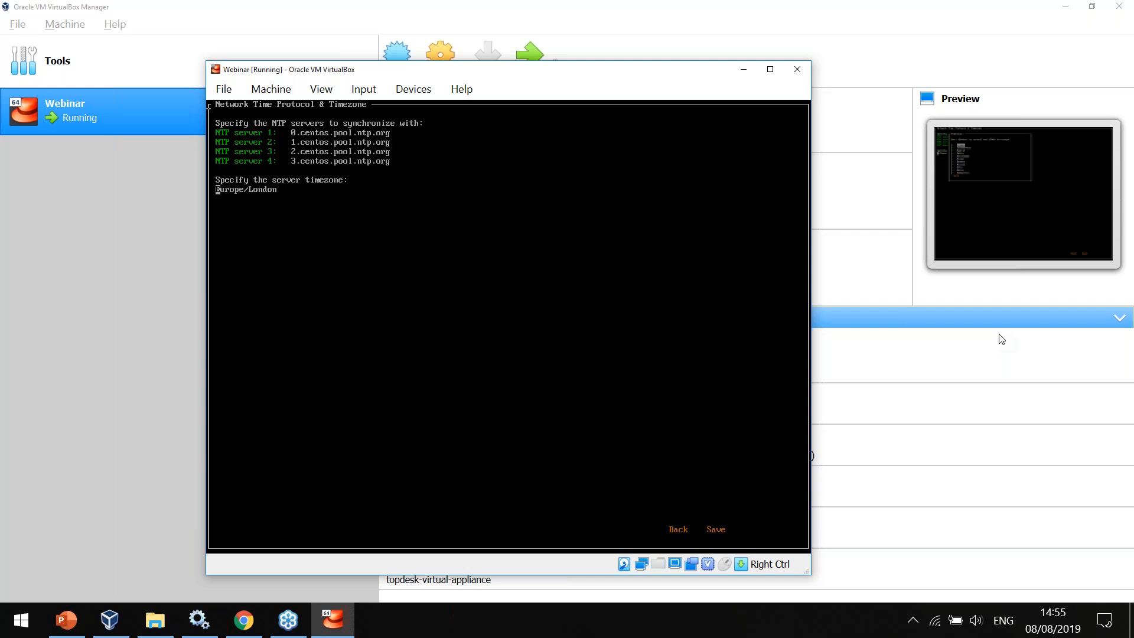
{"action": "key", "text": "Tab"}
{"action": "key", "text": "Tab"}
{"action": "key", "text": "Return"}
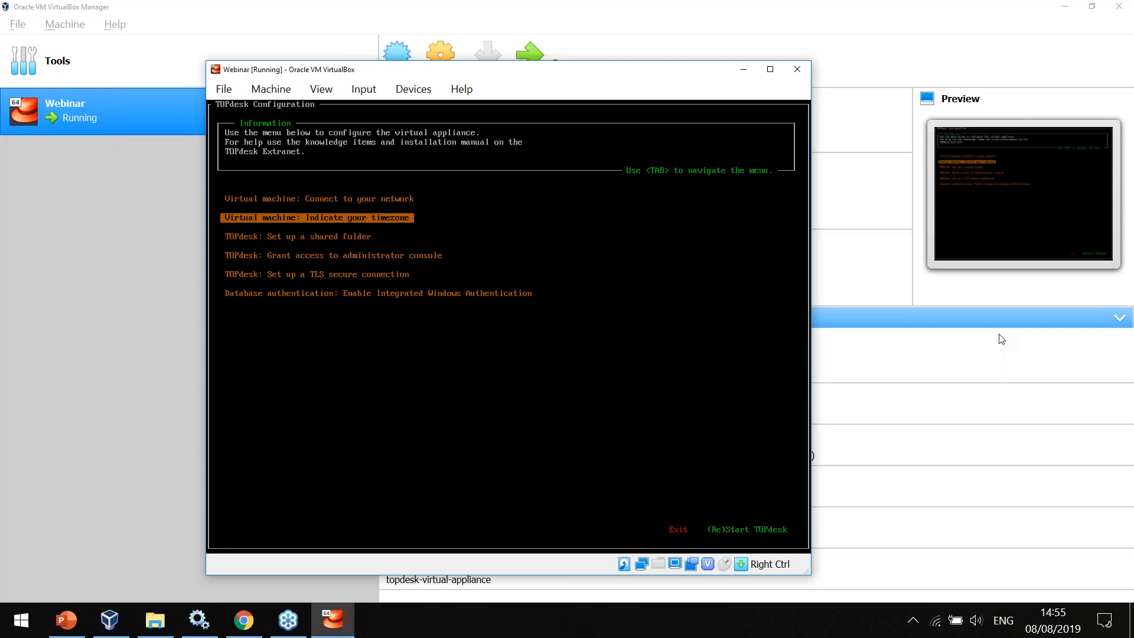
Open the TOPdesk shared folder setup and enter the Windows file server username and password.
{"action": "key", "text": "Down"}
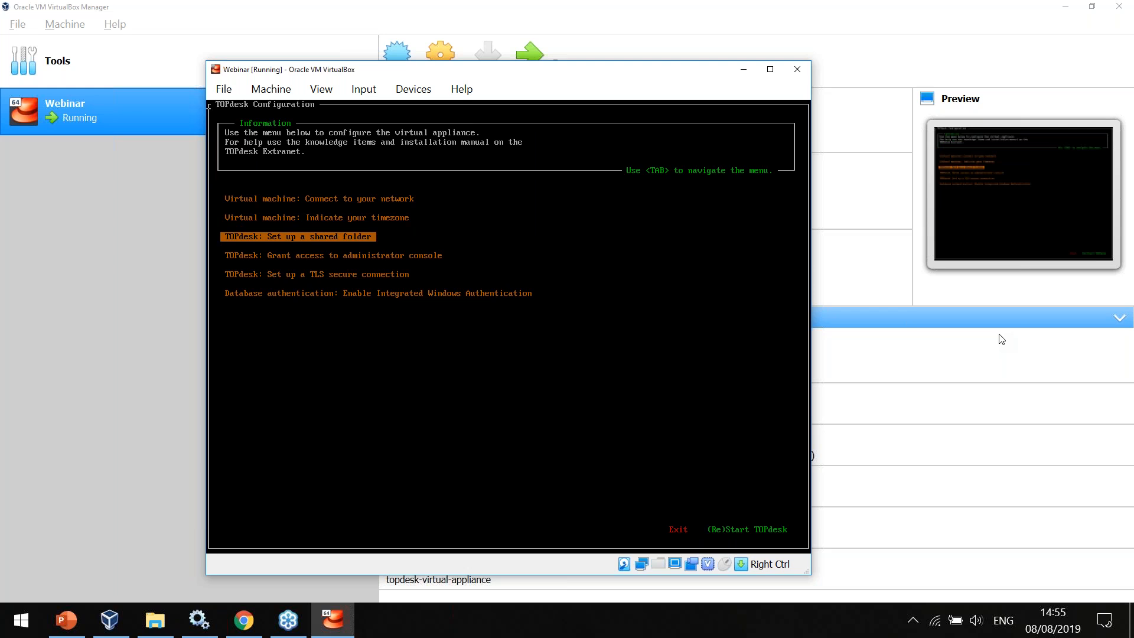
{"action": "key", "text": "Return"}
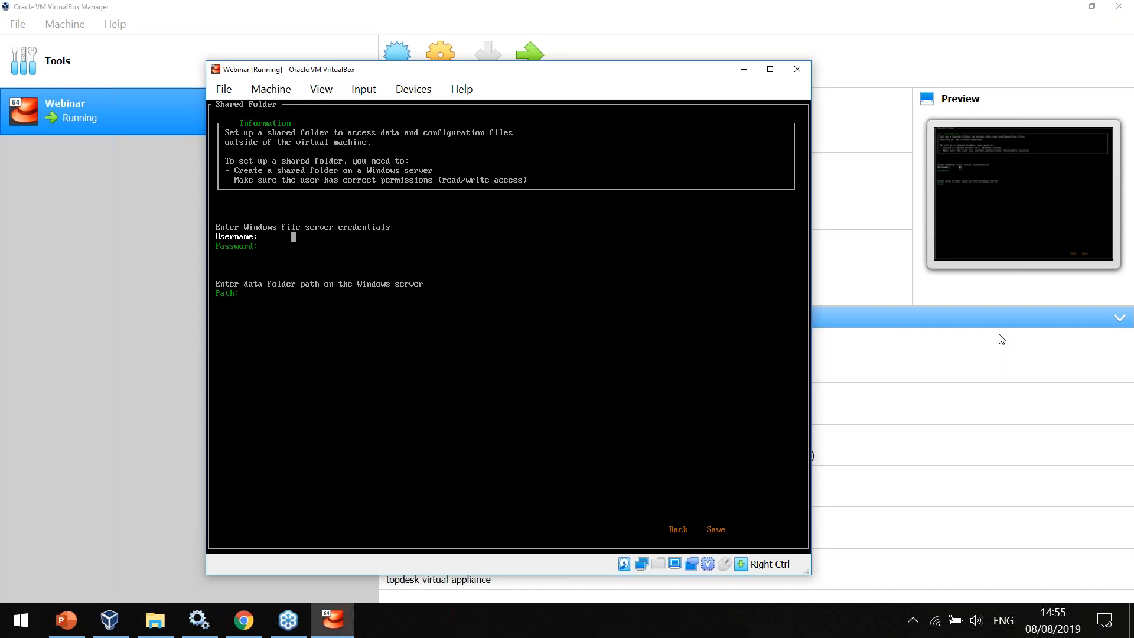
{"action": "key", "text": "Tab"}
{"action": "type", "text": "----------"}
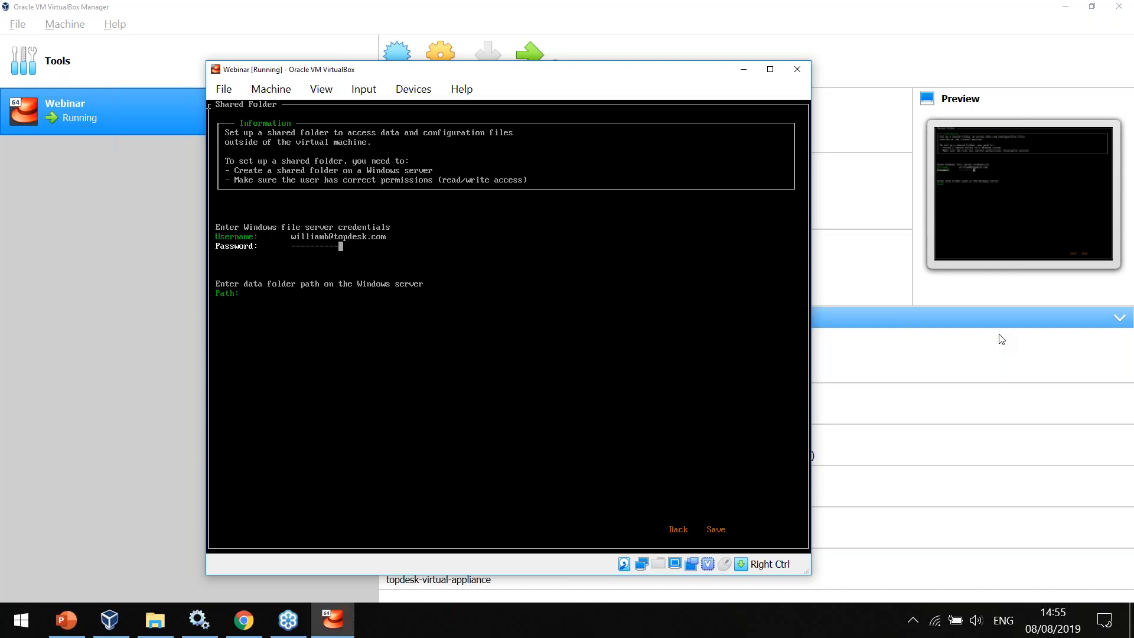
Set the data folder path to //192.168.56.1/share and save the shared folder settings.
{"action": "key", "text": "Tab"}
{"action": "type", "text": "//192.168.56.1"}
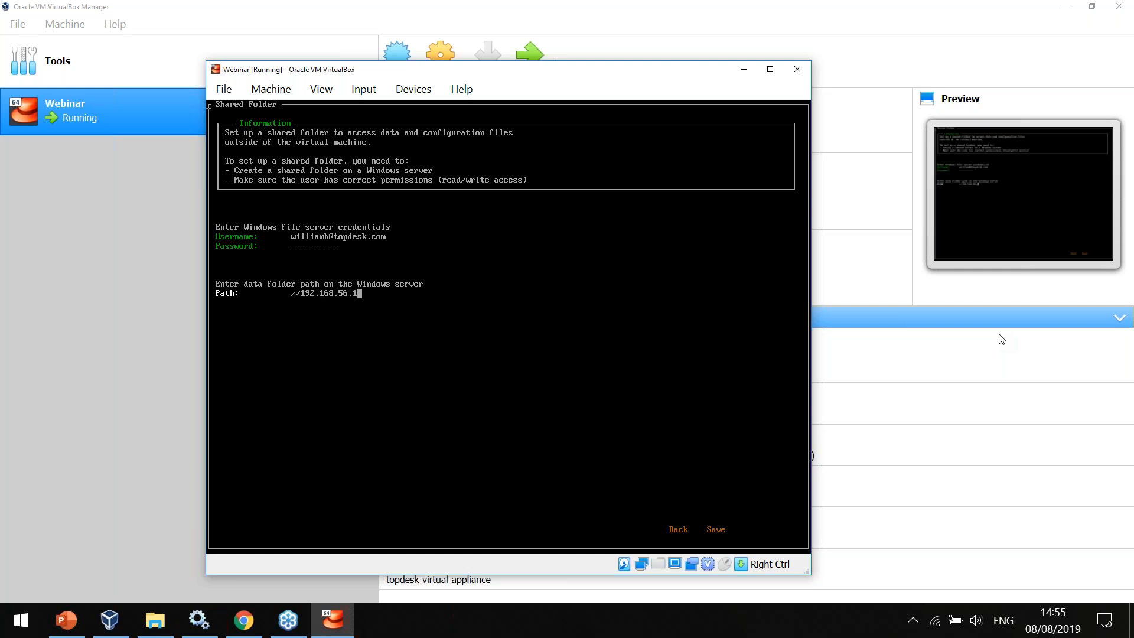
{"action": "type", "text": "/share"}
{"action": "key", "text": "Tab"}
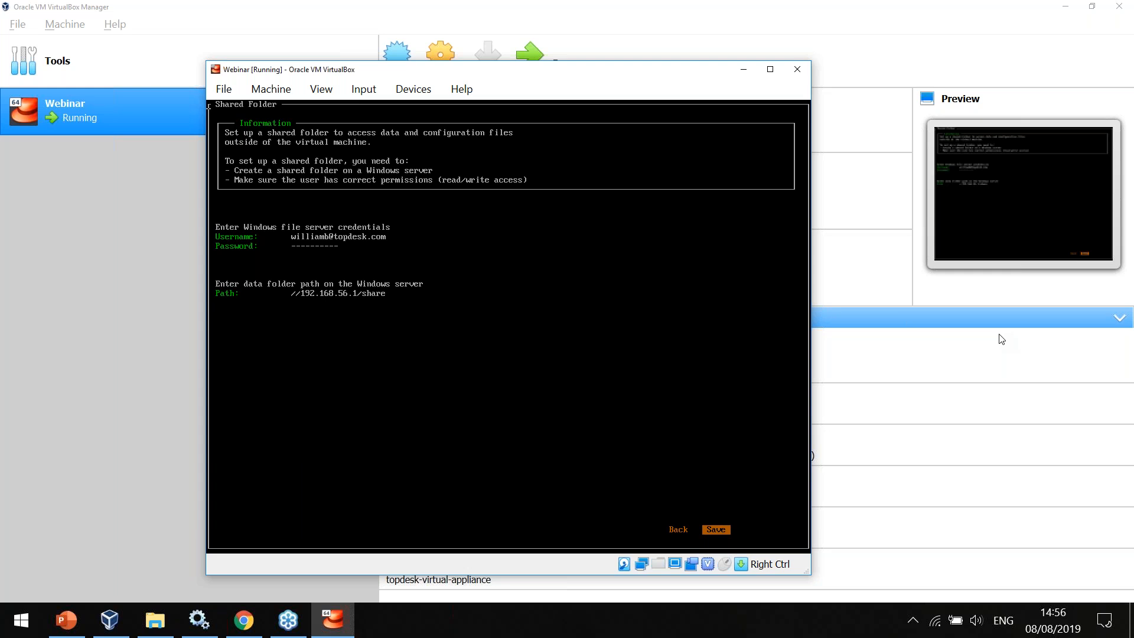
{"action": "key", "text": "Return"}
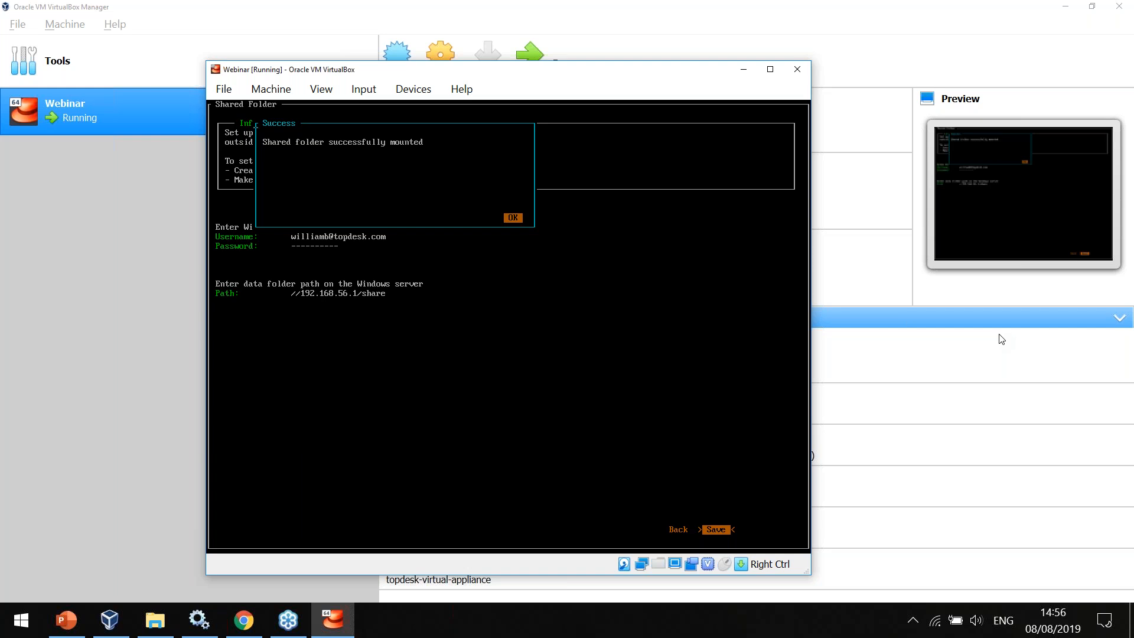
Switch to File Explorer and check the contents of the share folder inside Virtual appliance.
{"action": "left_click", "coordinate": [154, 627]}
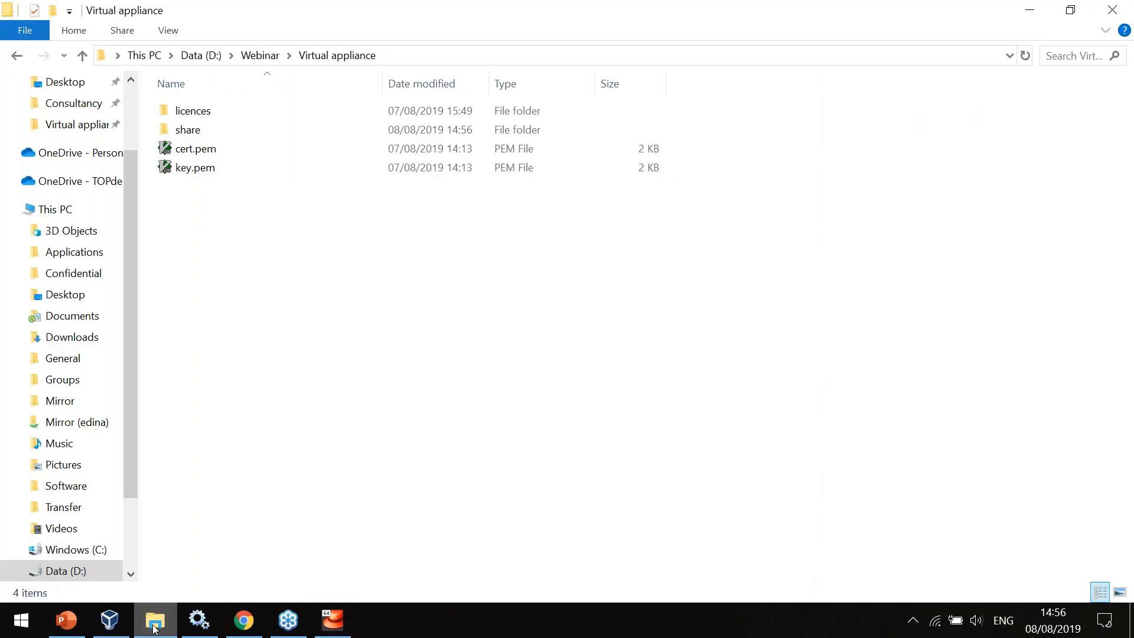
{"action": "double_click", "coordinate": [216, 137]}
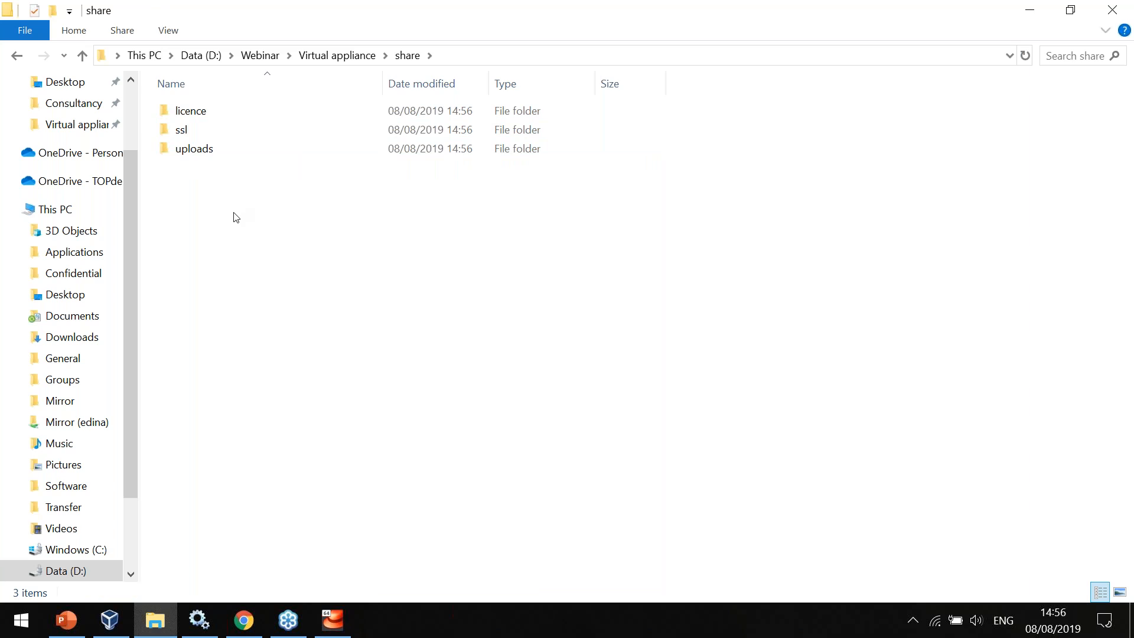
{"action": "key", "text": "Down"}
{"action": "key", "text": "Up"}
{"action": "key", "text": "alt+Up"}
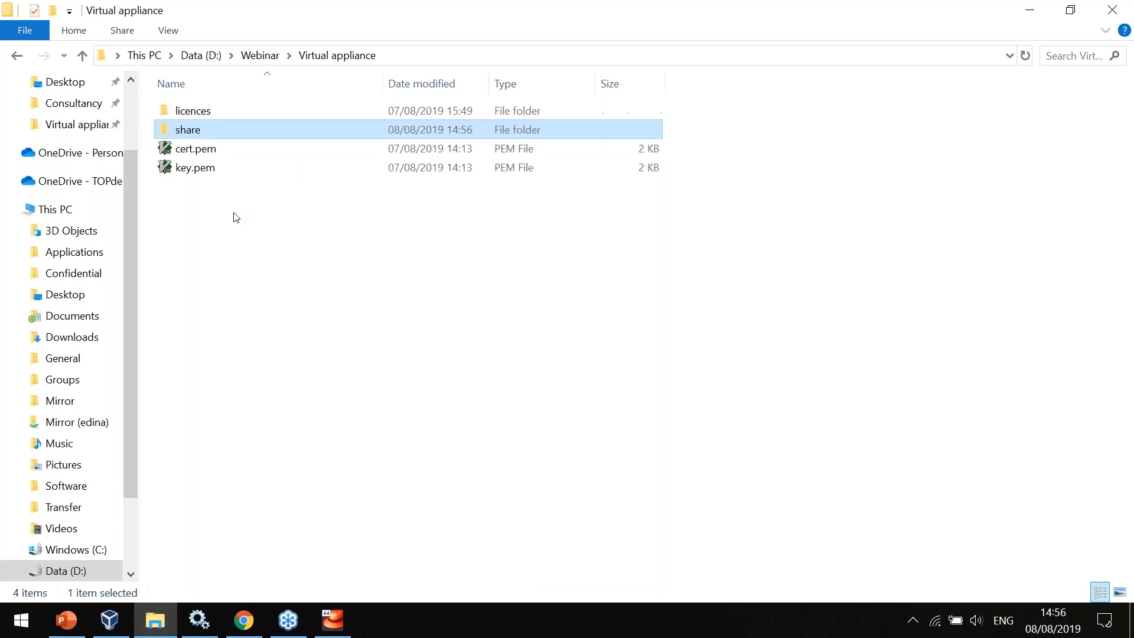
Copy all files from the licences folder into the licence subfolder of share.
{"action": "double_click", "coordinate": [199, 116]}
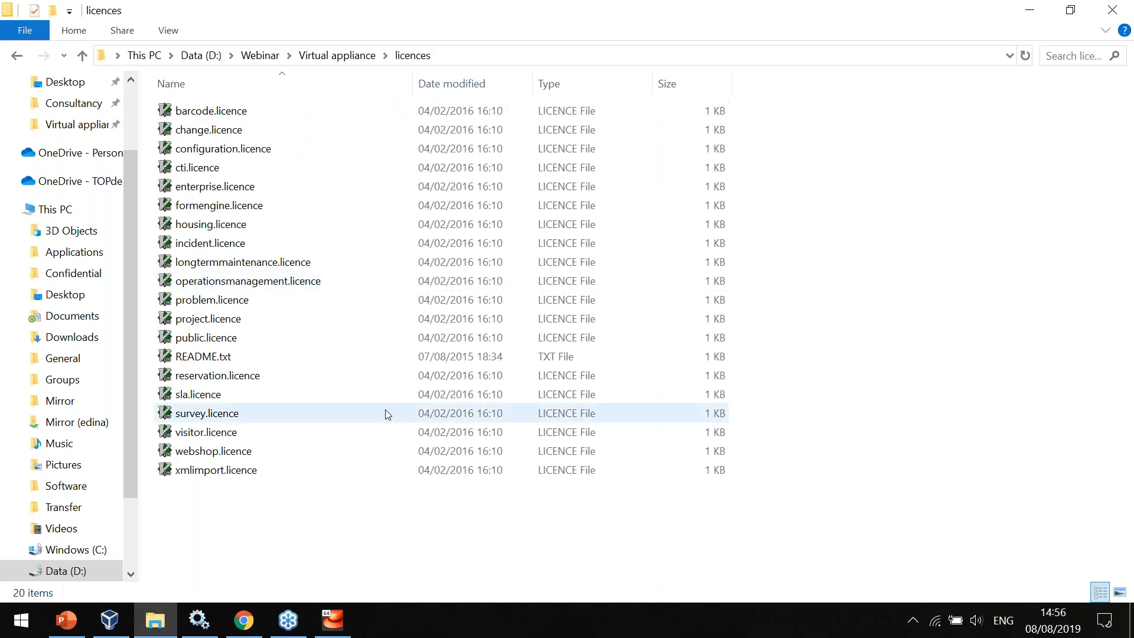
{"action": "key", "text": "ctrl+a"}
{"action": "key", "text": "alt+Up"}
{"action": "key", "text": "Down"}
{"action": "key", "text": "Return"}
{"action": "key", "text": "Down"}
{"action": "key", "text": "Return"}
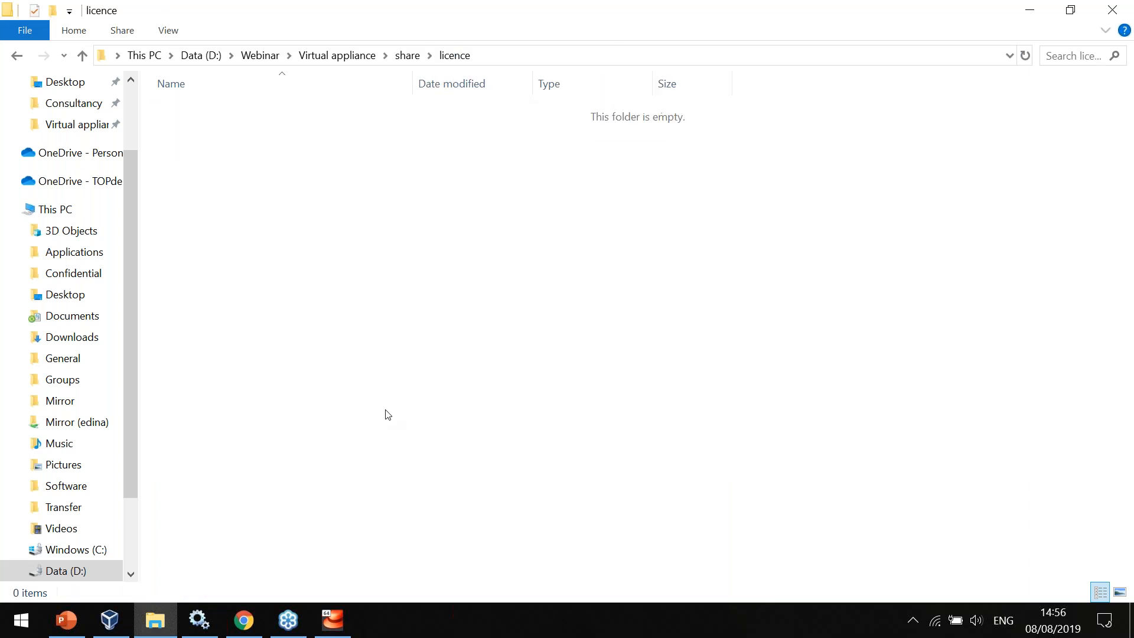
{"action": "key", "text": "ctrl+v"}
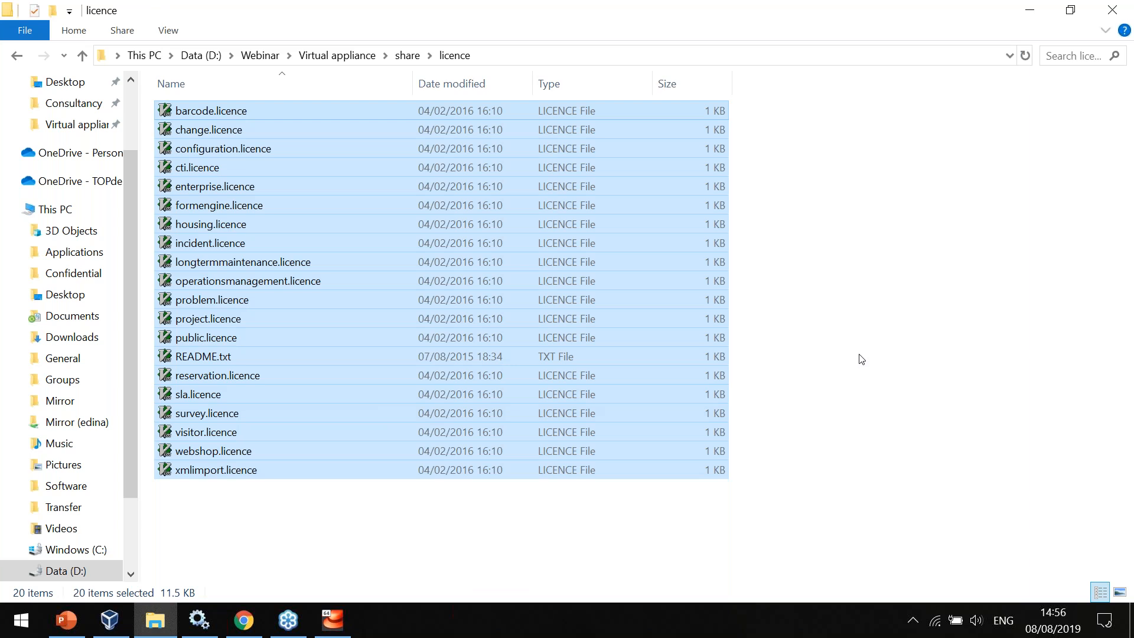
{"action": "left_click", "coordinate": [861, 359]}
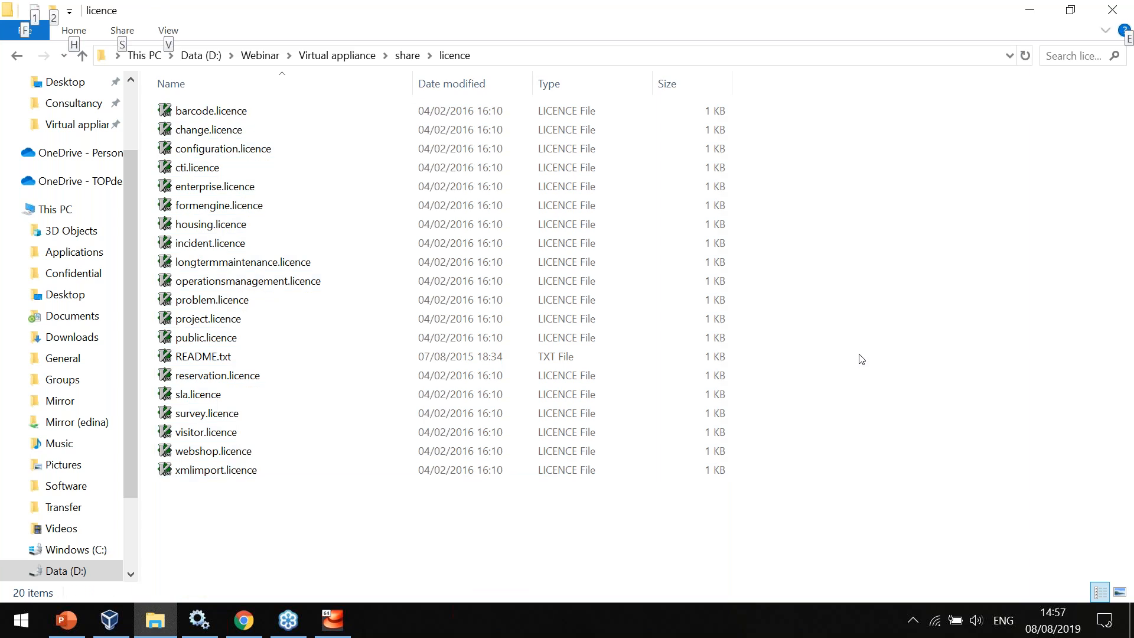
Create a new folder named searchindex in the share folder.
{"action": "key", "text": "alt+Up"}
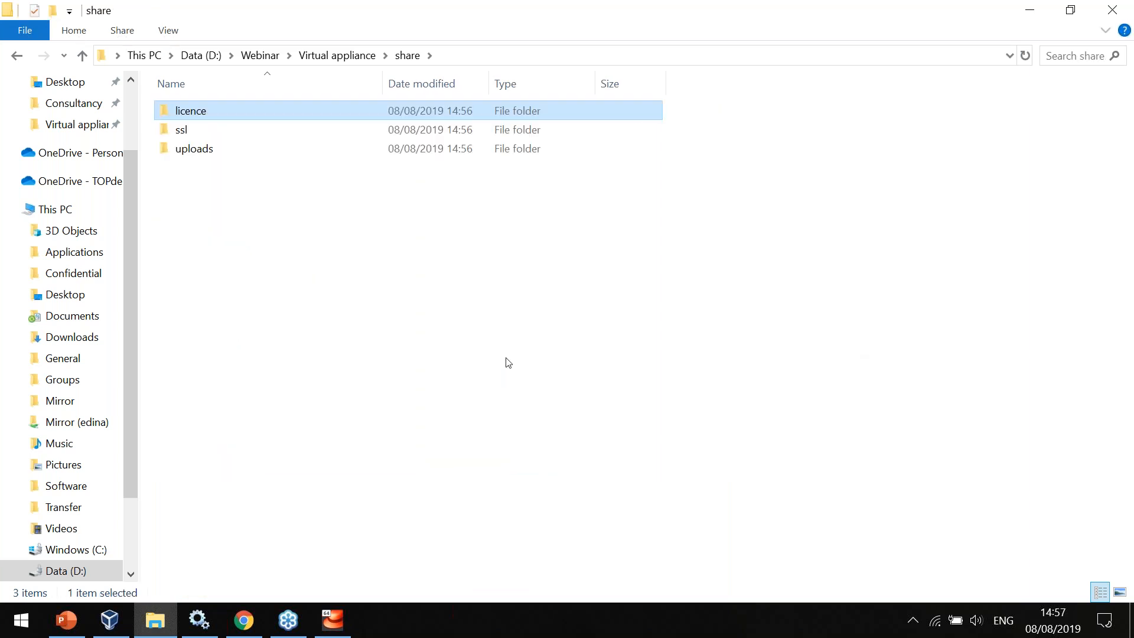
{"action": "left_click", "coordinate": [506, 357]}
{"action": "mouse_move", "coordinate": [292, 104]}
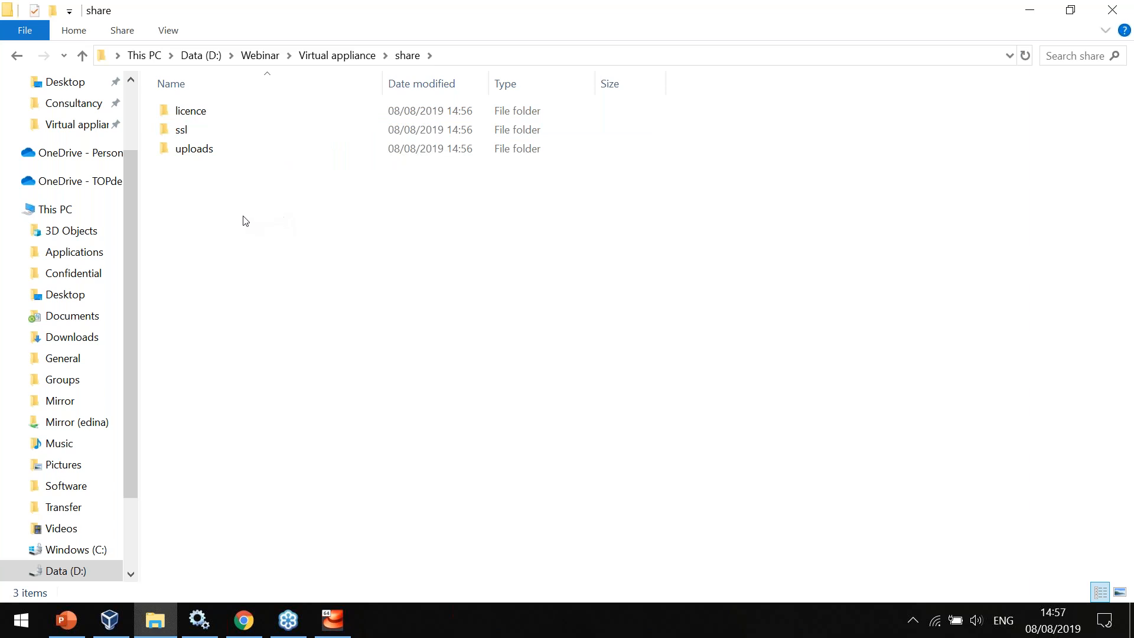
{"action": "right_click", "coordinate": [209, 231]}
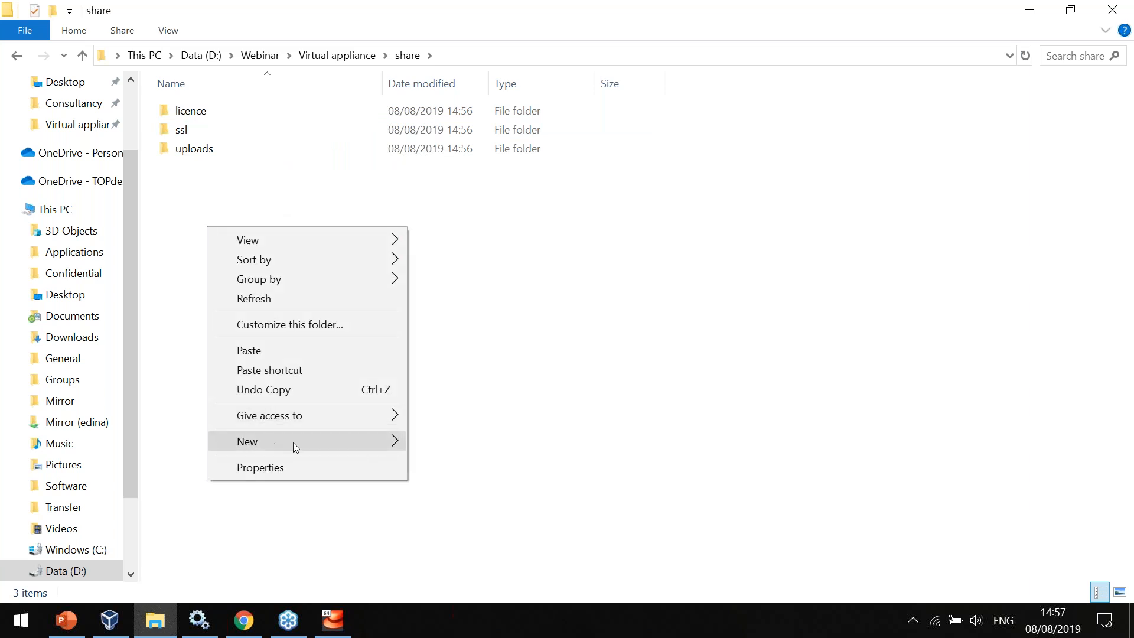
{"action": "mouse_move", "coordinate": [294, 443]}
{"action": "left_click", "coordinate": [519, 232]}
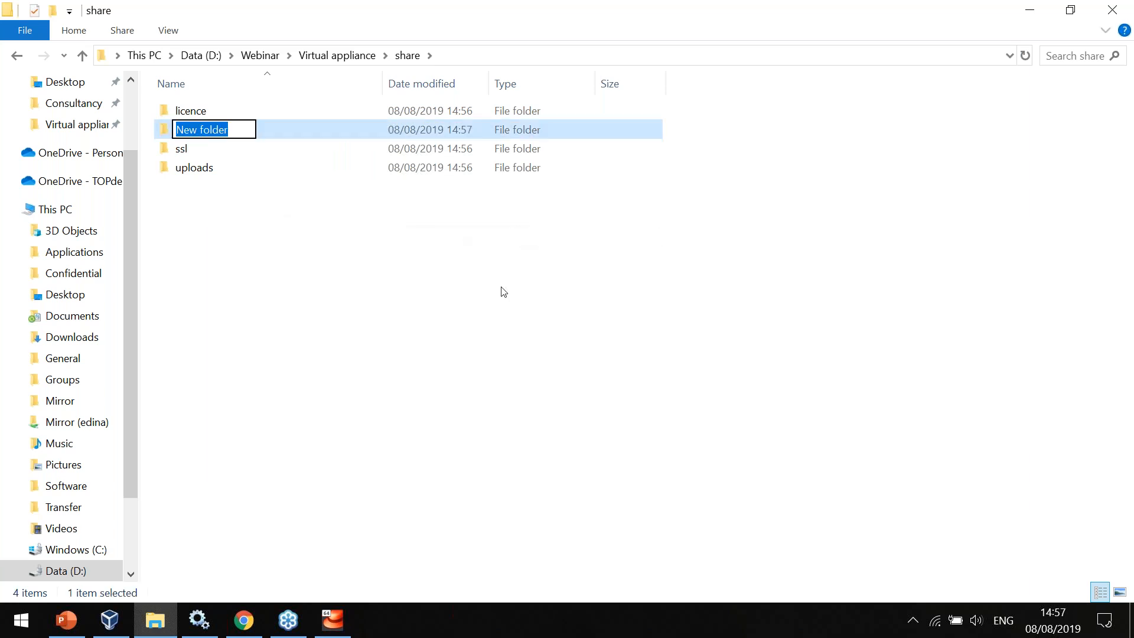
{"action": "type", "text": "search"}
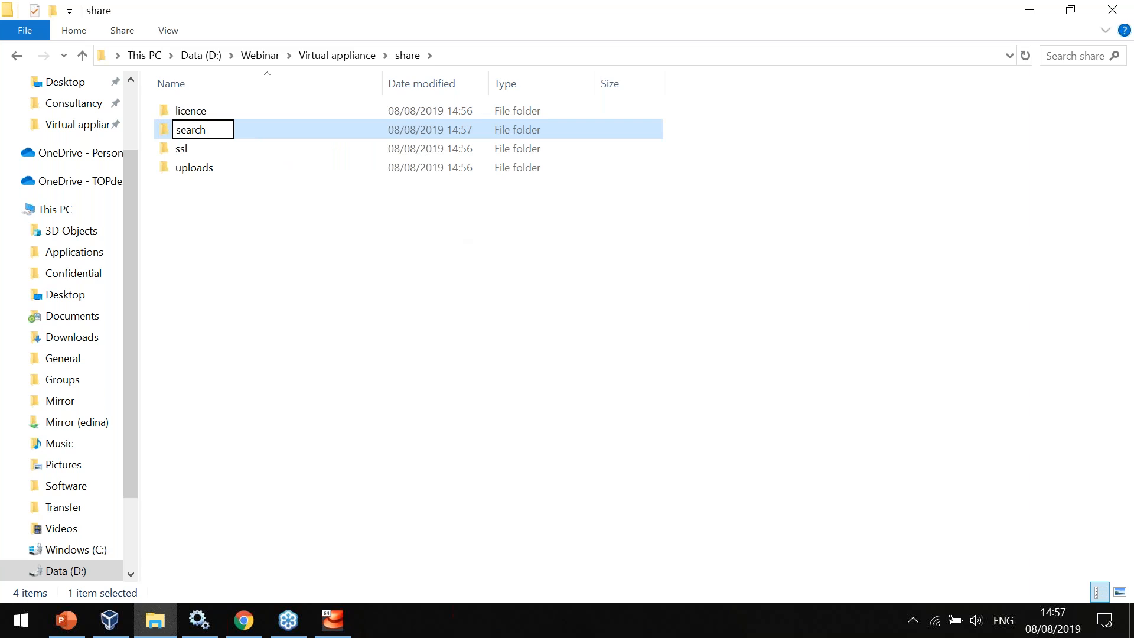
{"action": "type", "text": "index"}
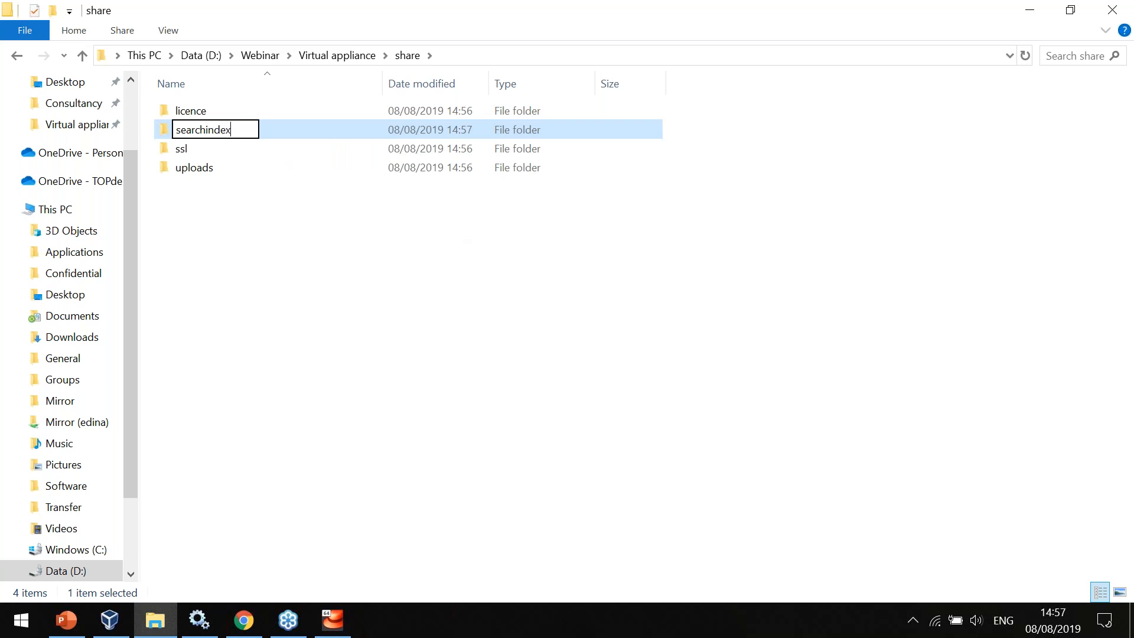
{"action": "key", "text": "Return"}
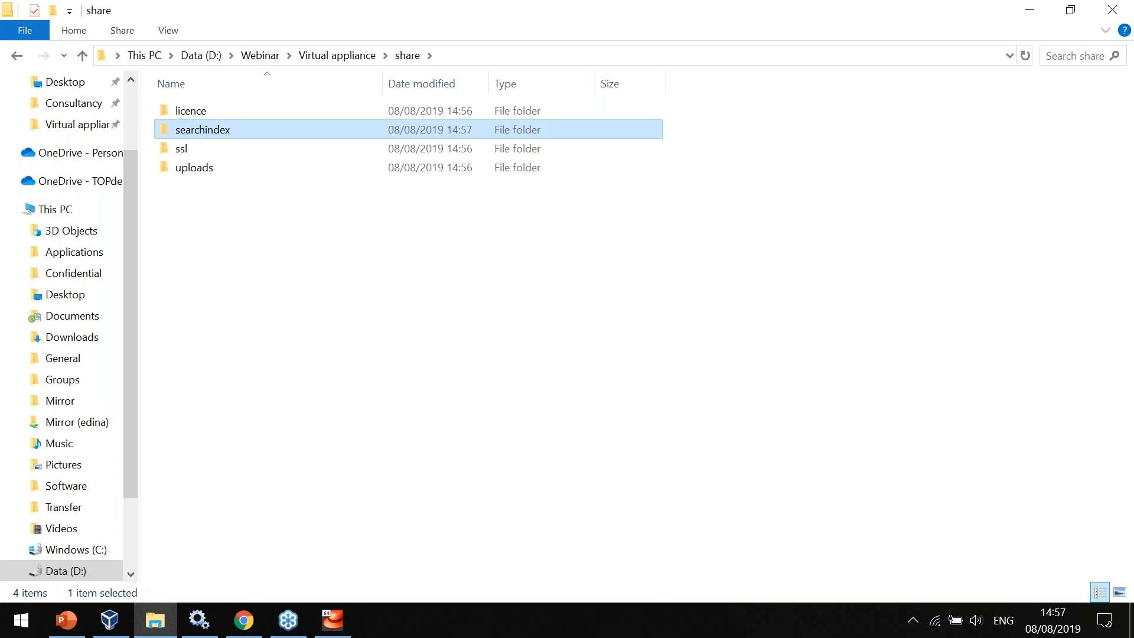
Create another new folder named import in the share folder.
{"action": "right_click", "coordinate": [501, 287]}
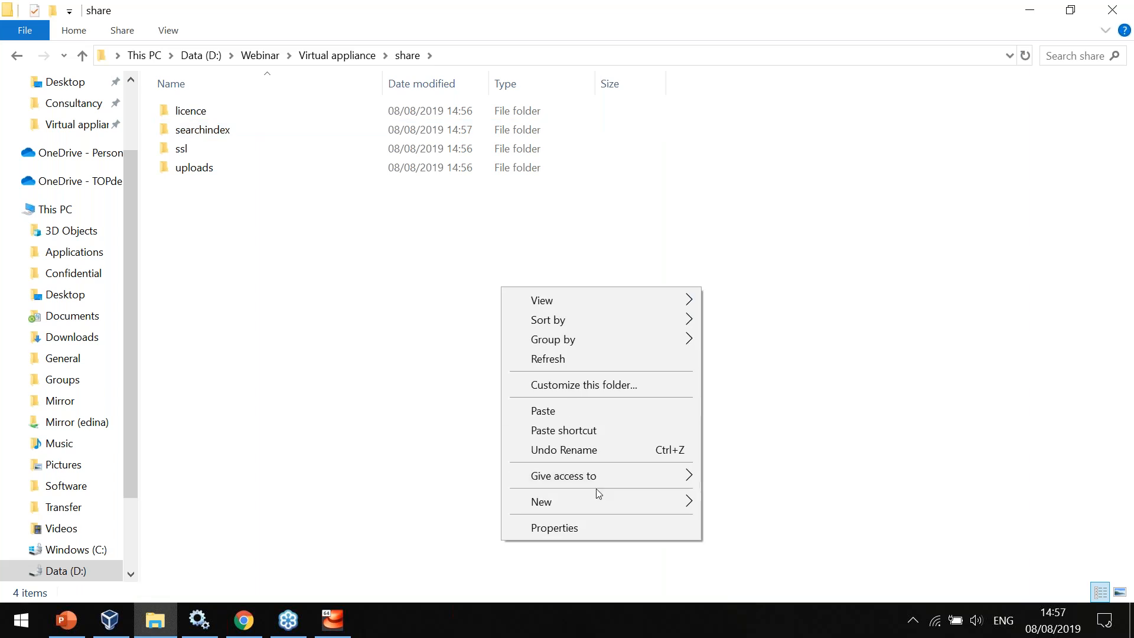
{"action": "mouse_move", "coordinate": [597, 499]}
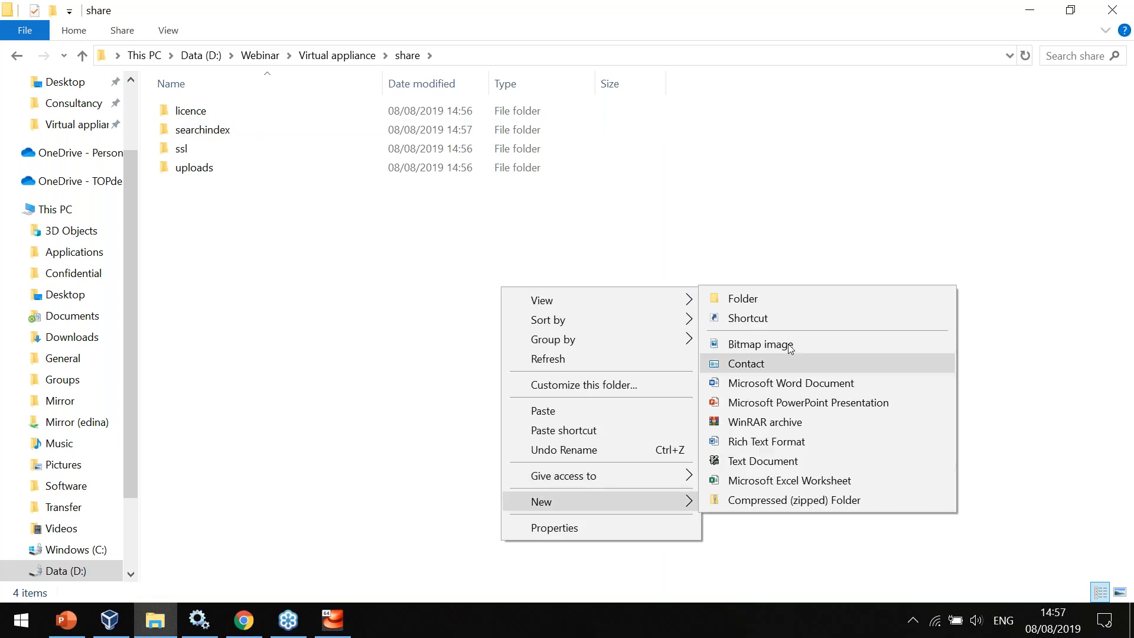
{"action": "left_click", "coordinate": [767, 293]}
{"action": "type", "text": "import"}
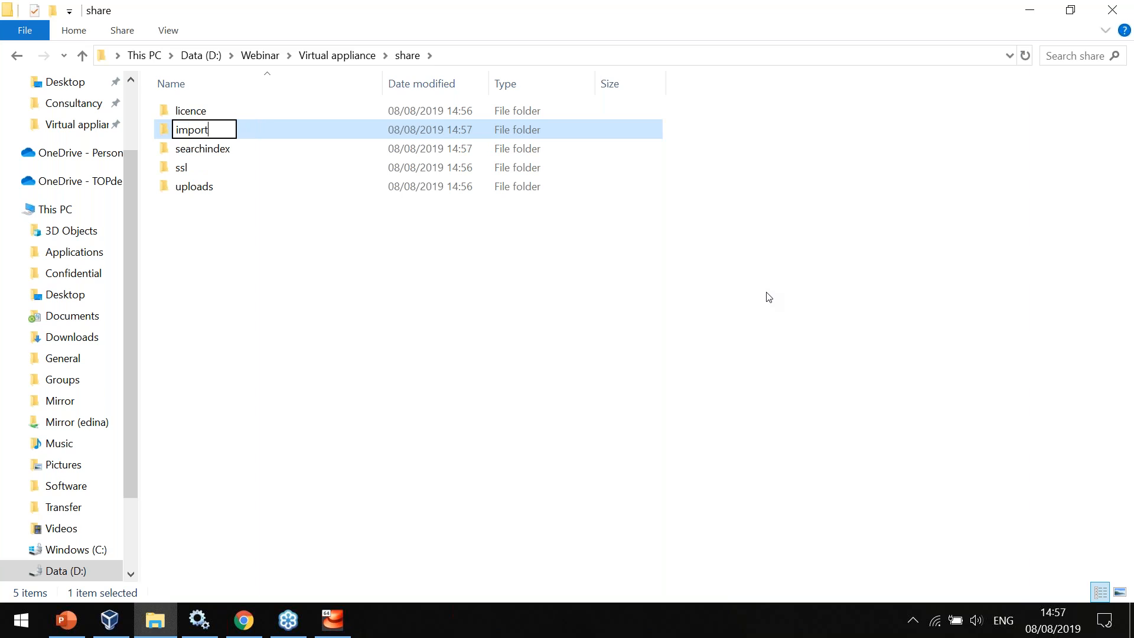
{"action": "key", "text": "Return"}
{"action": "left_click", "coordinate": [768, 296]}
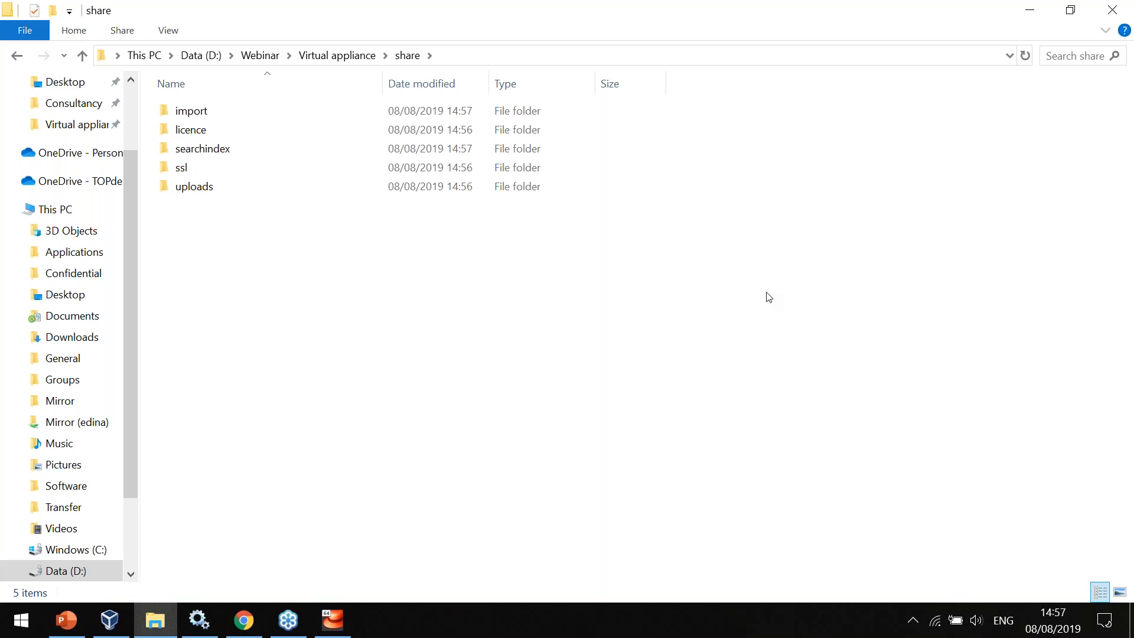
Switch back to the Webinar virtual machine, dismiss the shared folder message and open the administrator console access settings.
{"action": "key", "text": "alt+Tab"}
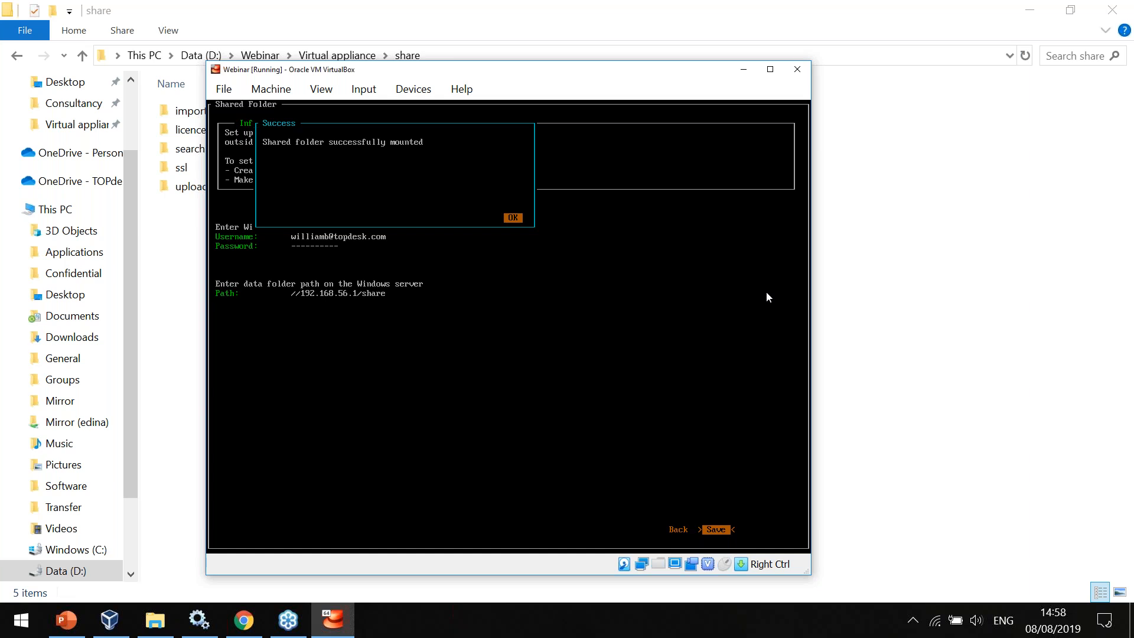
{"action": "key", "text": "Return"}
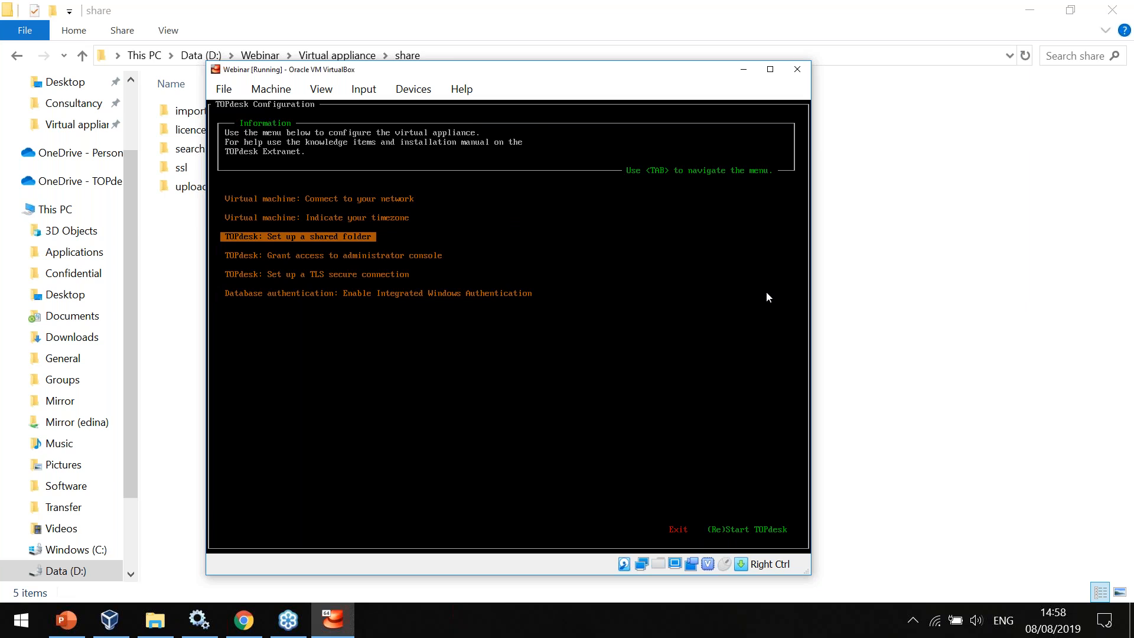
{"action": "key", "text": "Down"}
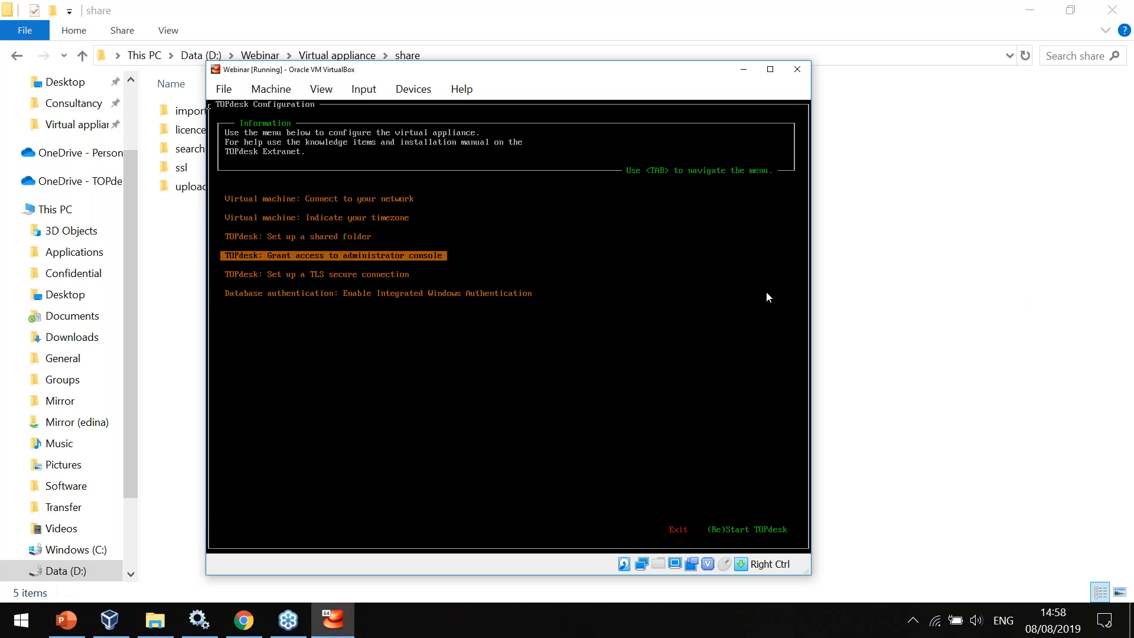
{"action": "key", "text": "Return"}
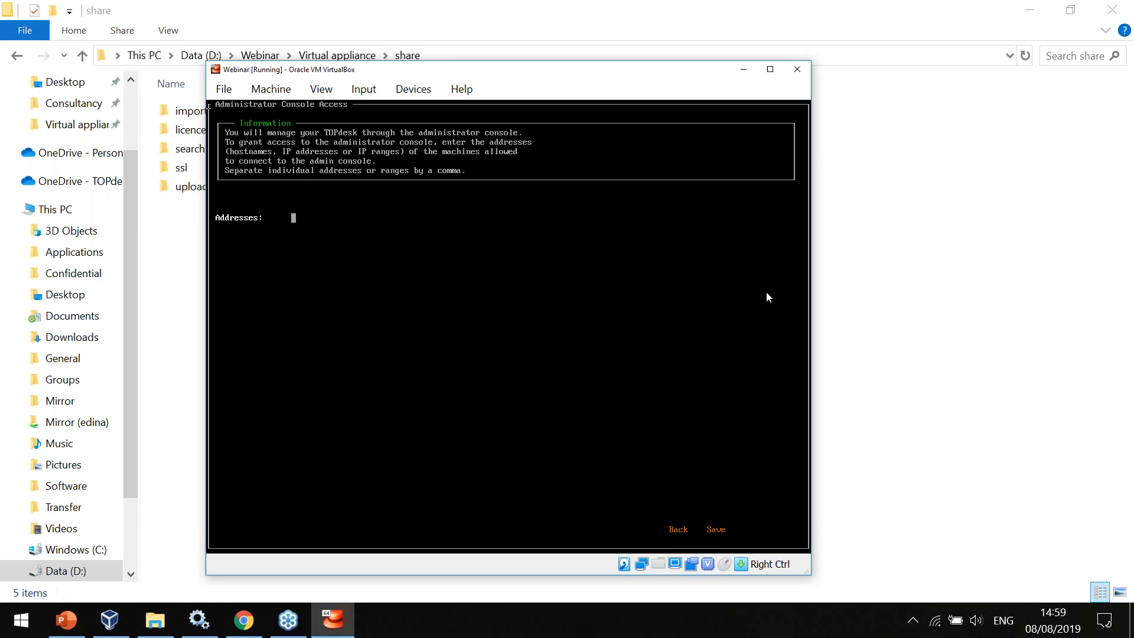
Enter 192.168.56.1 as the address allowed to connect to the administrator console.
{"action": "type", "text": "192.168.56.1/24"}
{"action": "key", "text": "BackSpace"}
{"action": "key", "text": "BackSpace"}
{"action": "key", "text": "BackSpace"}
{"action": "type", "text": ", 0.0.0.0/0"}
{"action": "key", "text": "BackSpace"}
{"action": "key", "text": "BackSpace"}
{"action": "key", "text": "BackSpace"}
{"action": "key", "text": "BackSpace"}
{"action": "key", "text": "BackSpace"}
{"action": "key", "text": "BackSpace"}
{"action": "key", "text": "BackSpace"}
{"action": "key", "text": "BackSpace"}
{"action": "key", "text": "BackSpace"}
{"action": "key", "text": "BackSpace"}
{"action": "key", "text": "BackSpace"}
Save the administrator console access settings and return to the TOPdesk Configuration overview.
{"action": "key", "text": "Tab"}
{"action": "key", "text": "Tab"}
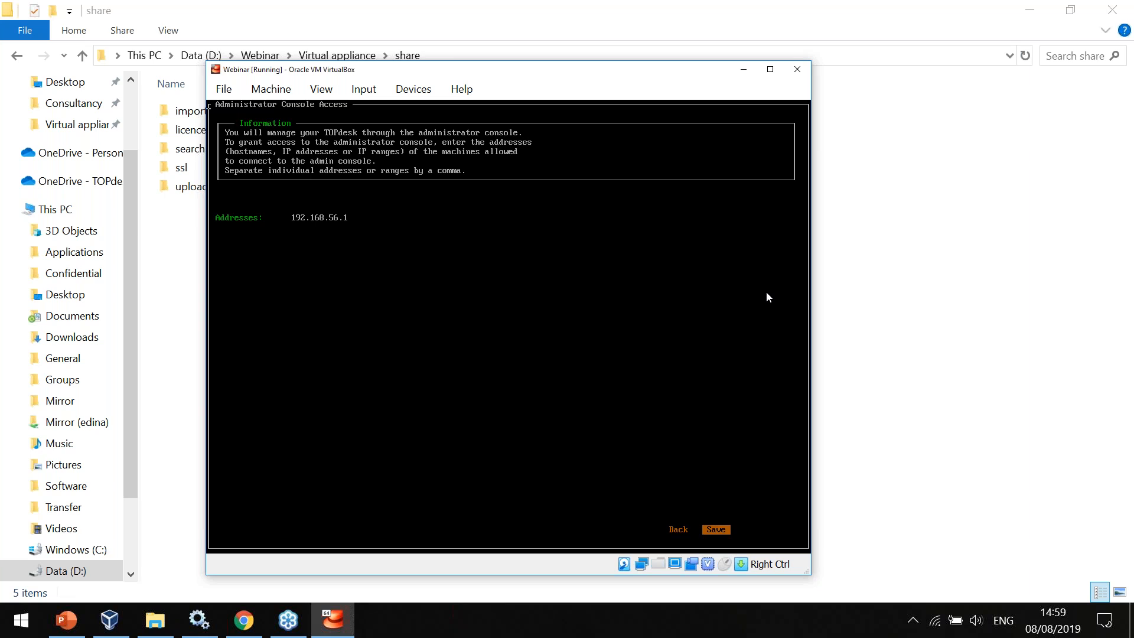
{"action": "key", "text": "Return"}
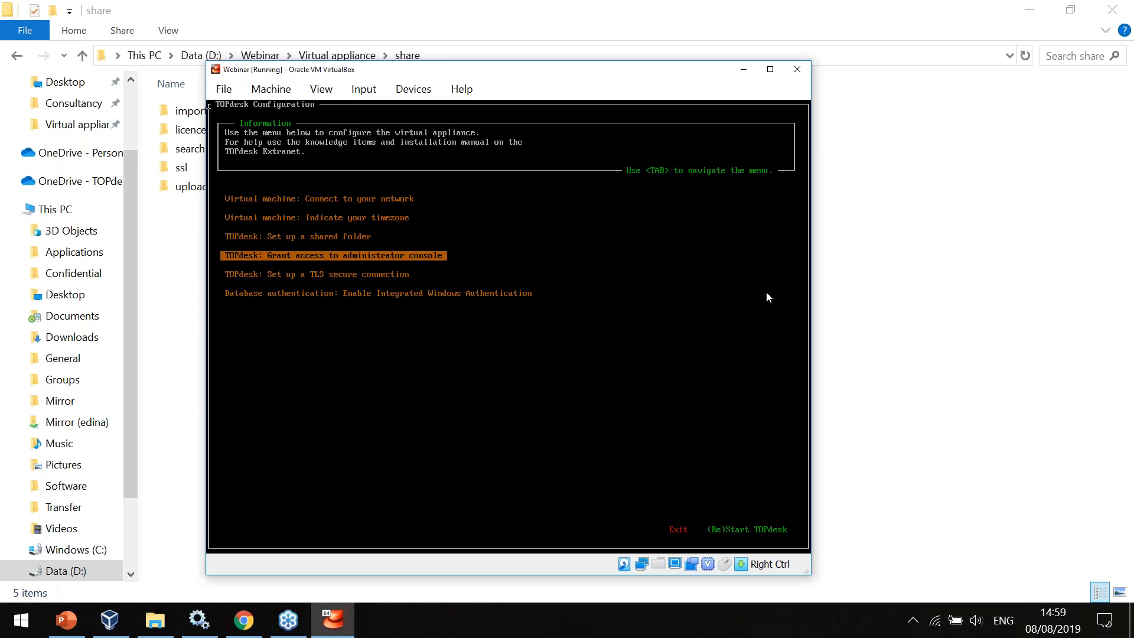
Open the TLS secure connection settings and, in File Explorer, copy cert.pem and key.pem from the Virtual appliance folder.
{"action": "key", "text": "Down"}
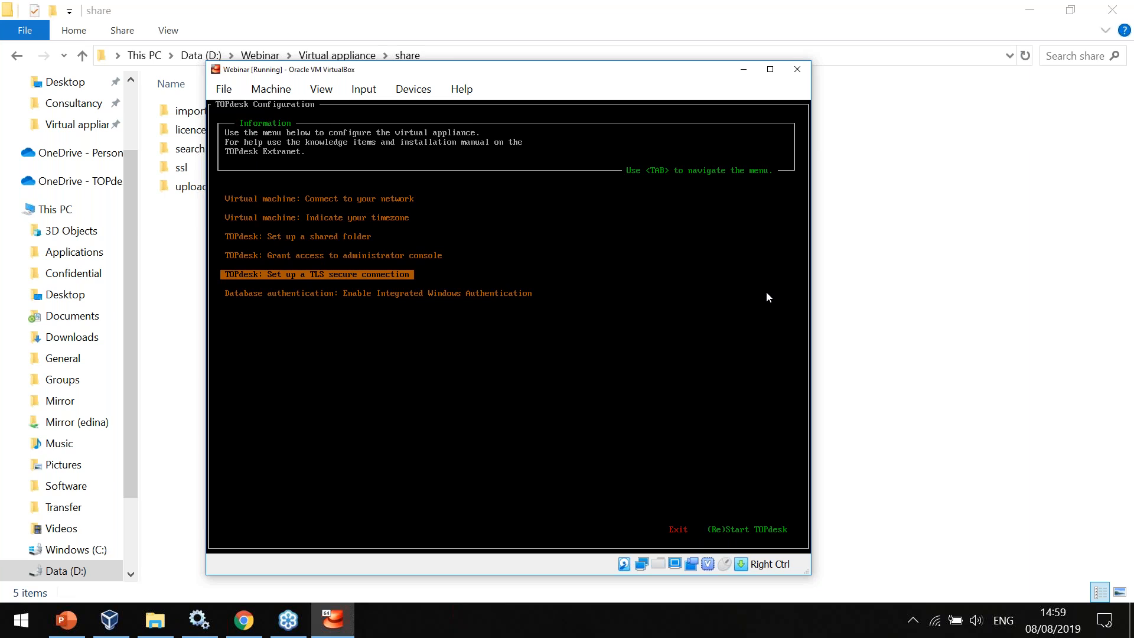
{"action": "key", "text": "Return"}
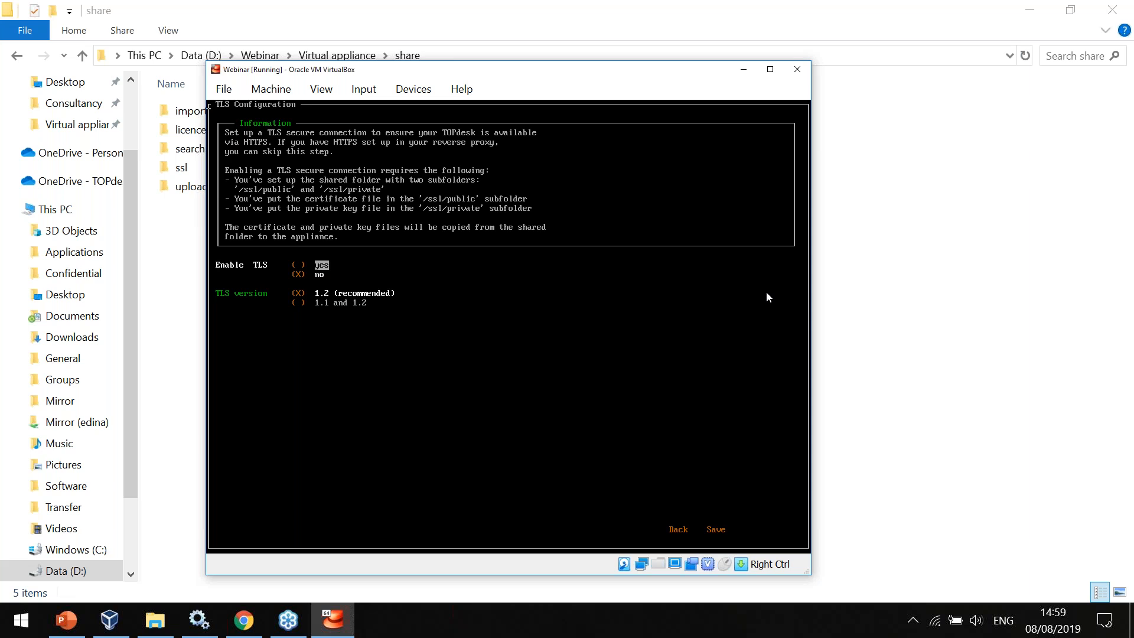
{"action": "left_click", "coordinate": [883, 307]}
{"action": "key", "text": "alt+Up"}
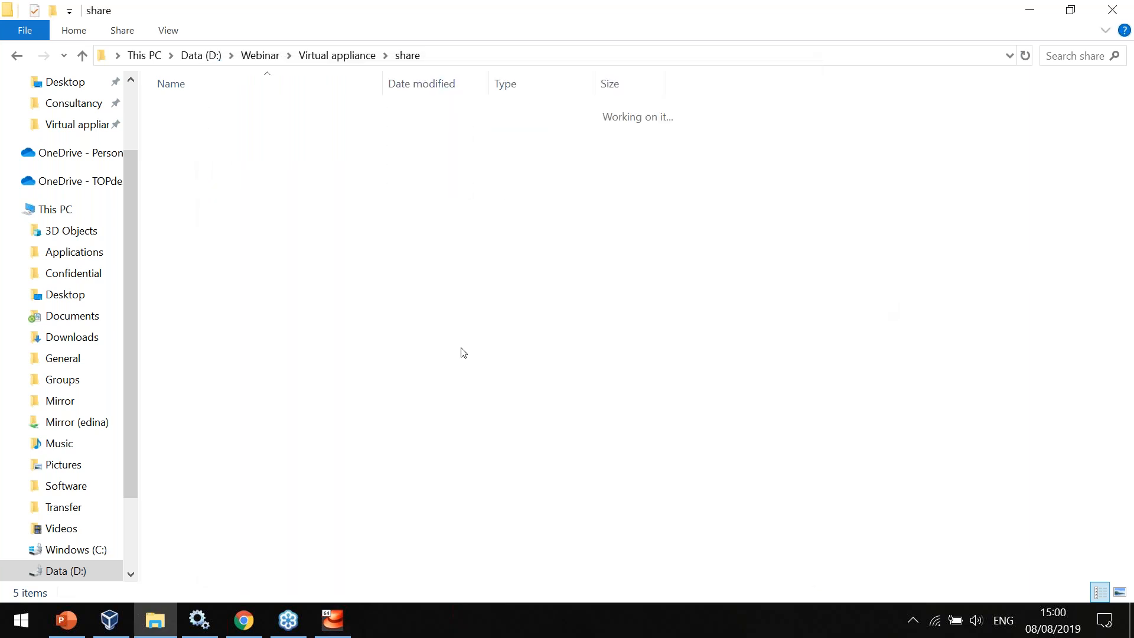
{"action": "left_click", "coordinate": [266, 147]}
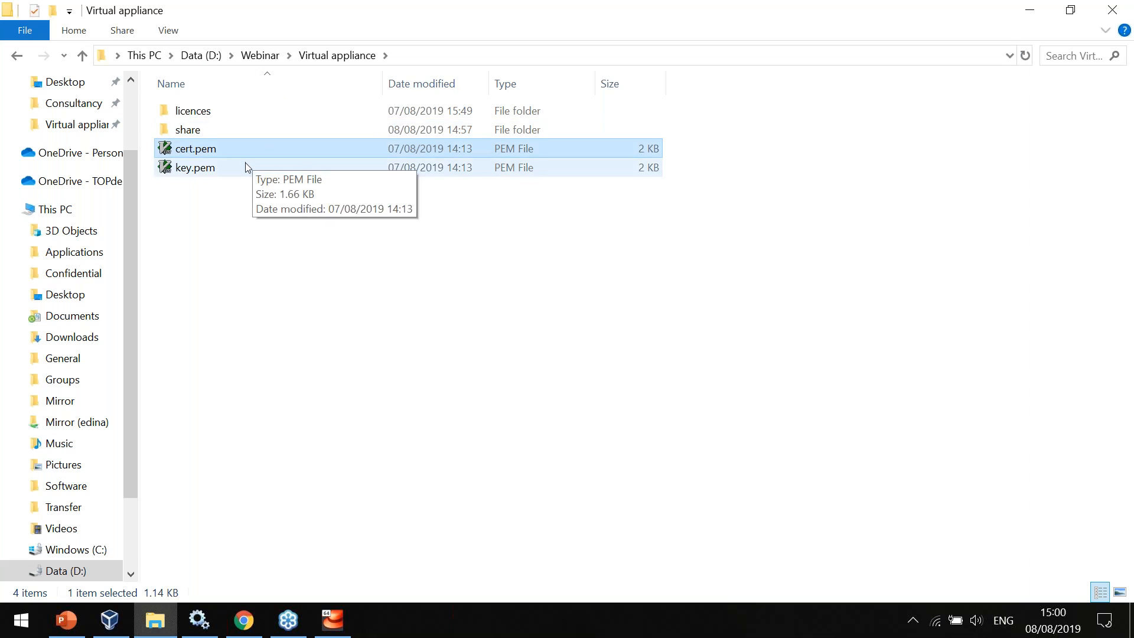
{"action": "left_click", "coordinate": [247, 167]}
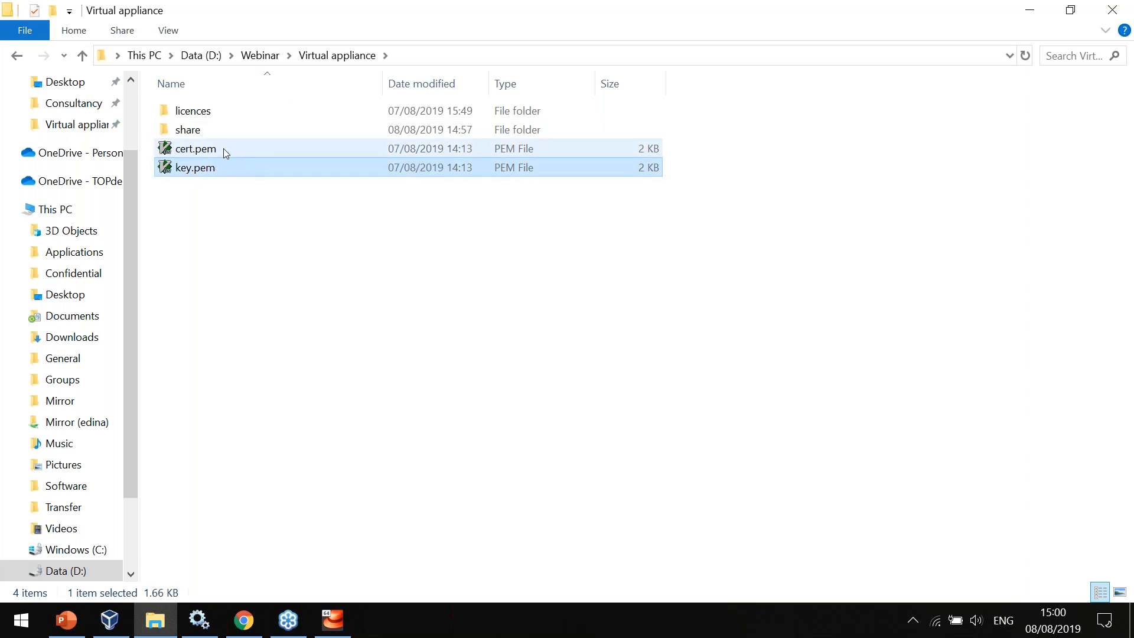
{"action": "left_click", "coordinate": [234, 200]}
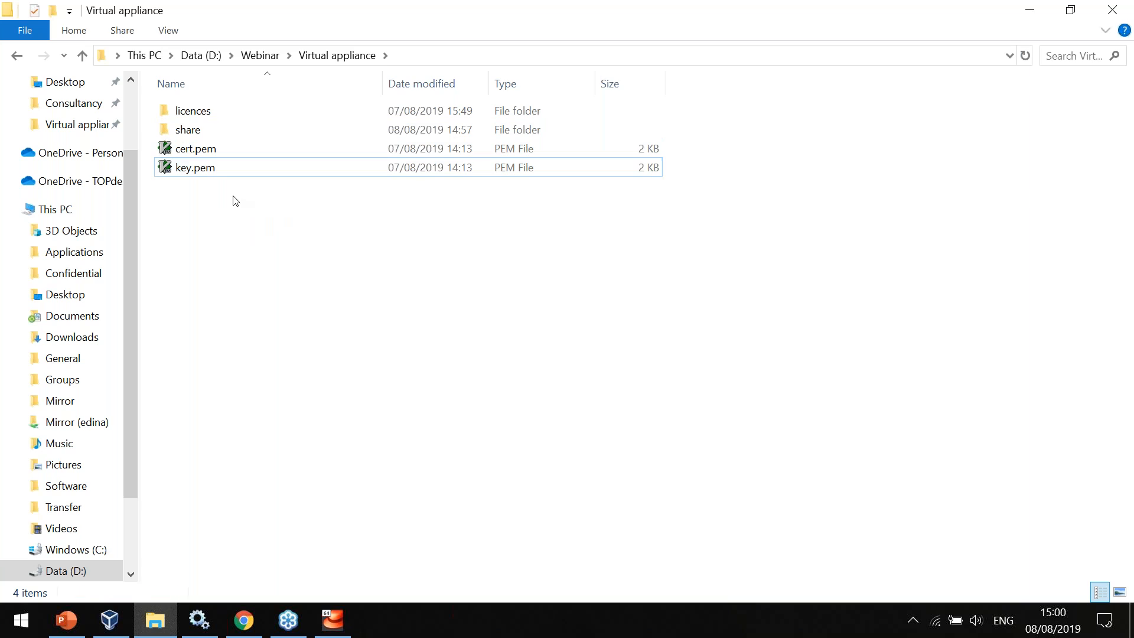
{"action": "left_click_drag", "start_coordinate": [235, 201], "coordinate": [209, 151]}
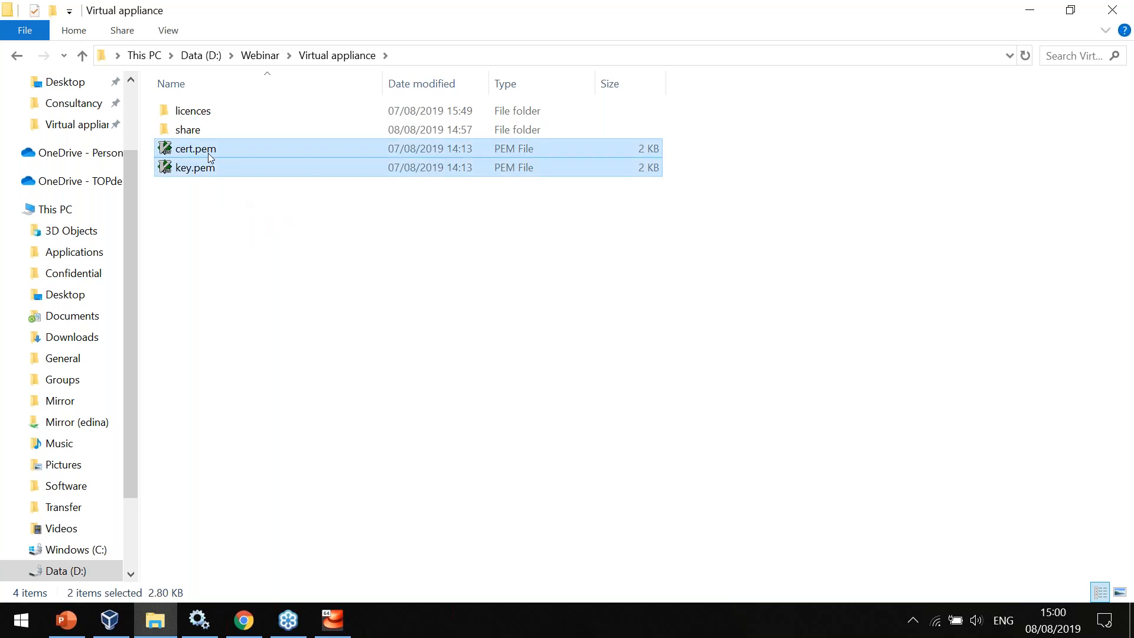
Paste the two PEM files into the private subfolder of share\ssl and delete cert.pem there.
{"action": "double_click", "coordinate": [190, 130]}
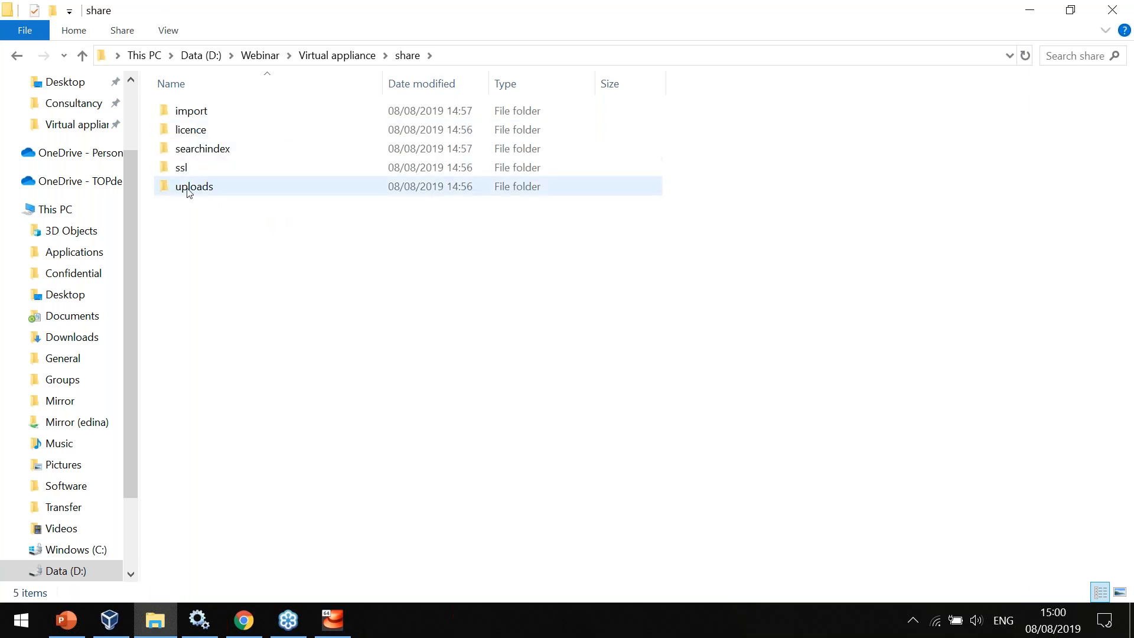
{"action": "double_click", "coordinate": [194, 171]}
{"action": "double_click", "coordinate": [196, 116]}
{"action": "key", "text": "ctrl+a"}
{"action": "key", "text": "Up"}
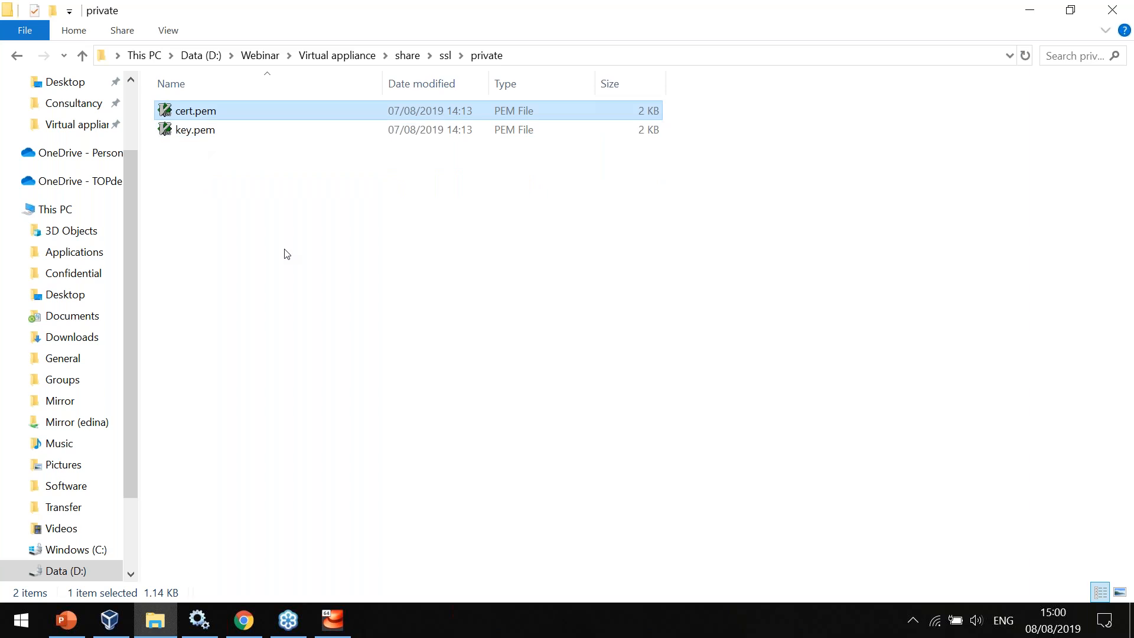
{"action": "key", "text": "Delete"}
Paste the two PEM files into the public subfolder of share\ssl and delete key.pem there.
{"action": "key", "text": "BackSpace"}
{"action": "key", "text": "Return"}
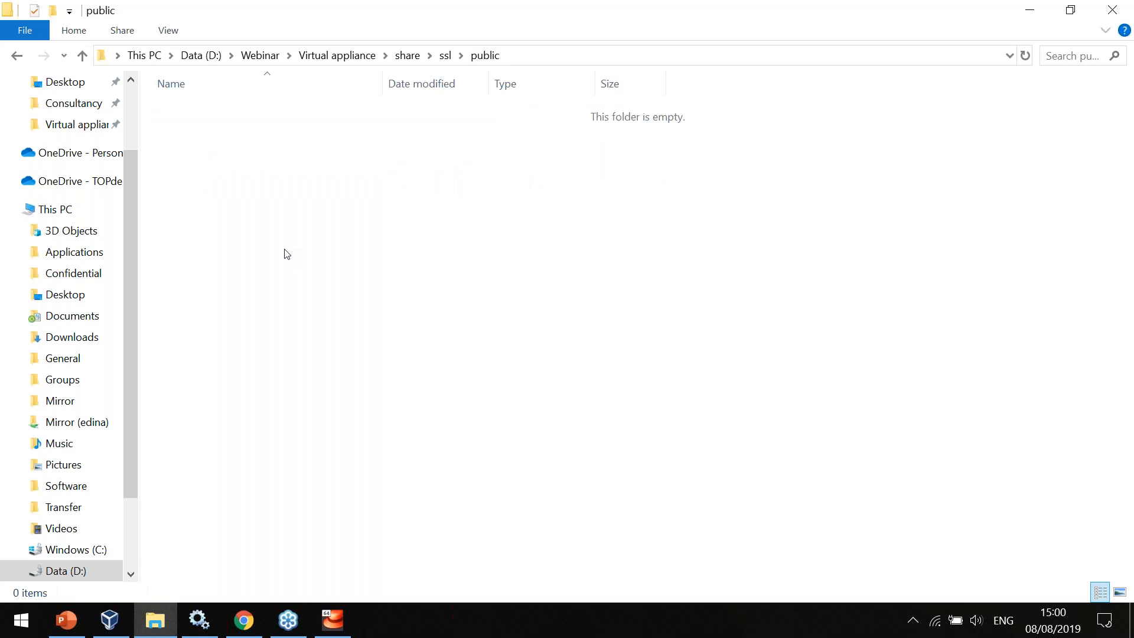
{"action": "key", "text": "ctrl+a"}
{"action": "key", "text": "Down"}
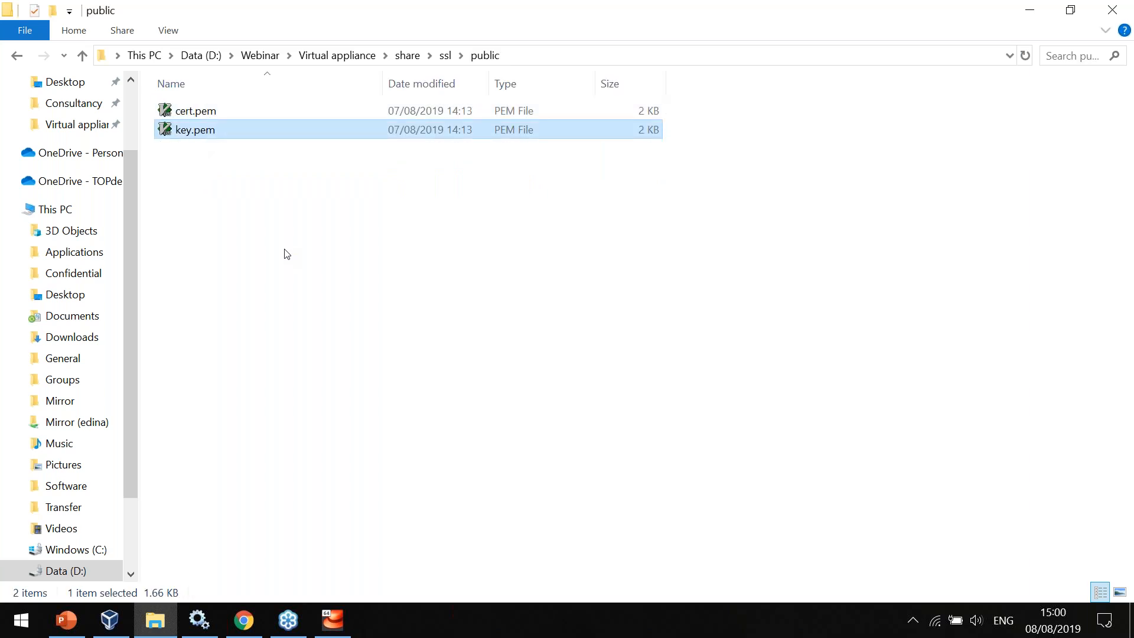
{"action": "key", "text": "Delete"}
Return to the Virtual appliance folder, view the contents of cert.pem in the text editor and close it.
{"action": "key", "text": "BackSpace"}
{"action": "key", "text": "BackSpace"}
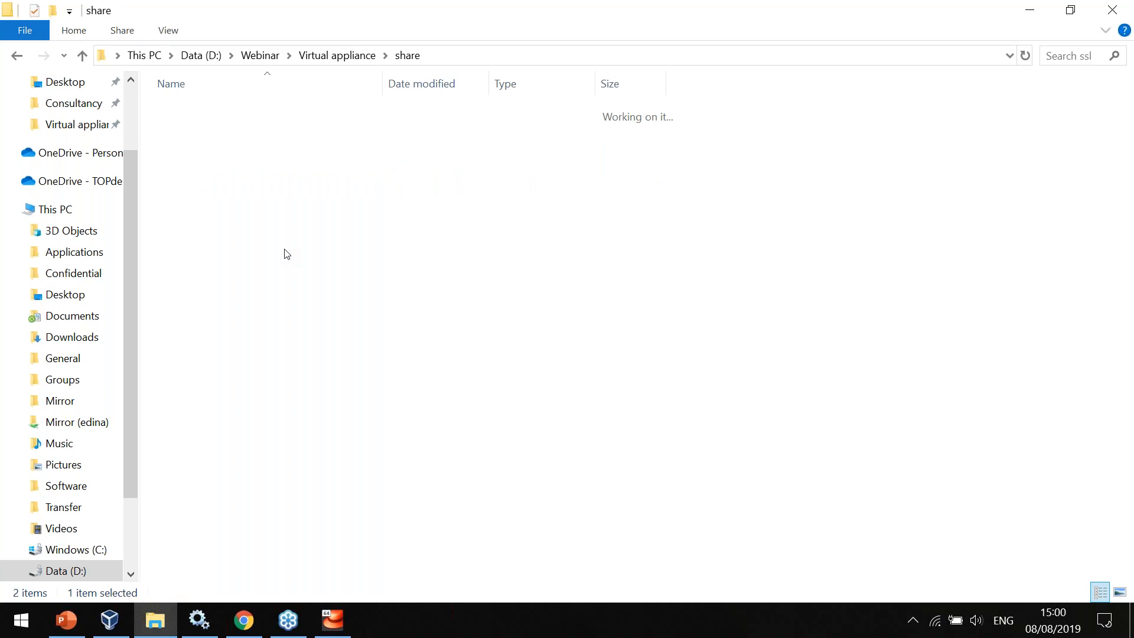
{"action": "key", "text": "BackSpace"}
{"action": "key", "text": "Down"}
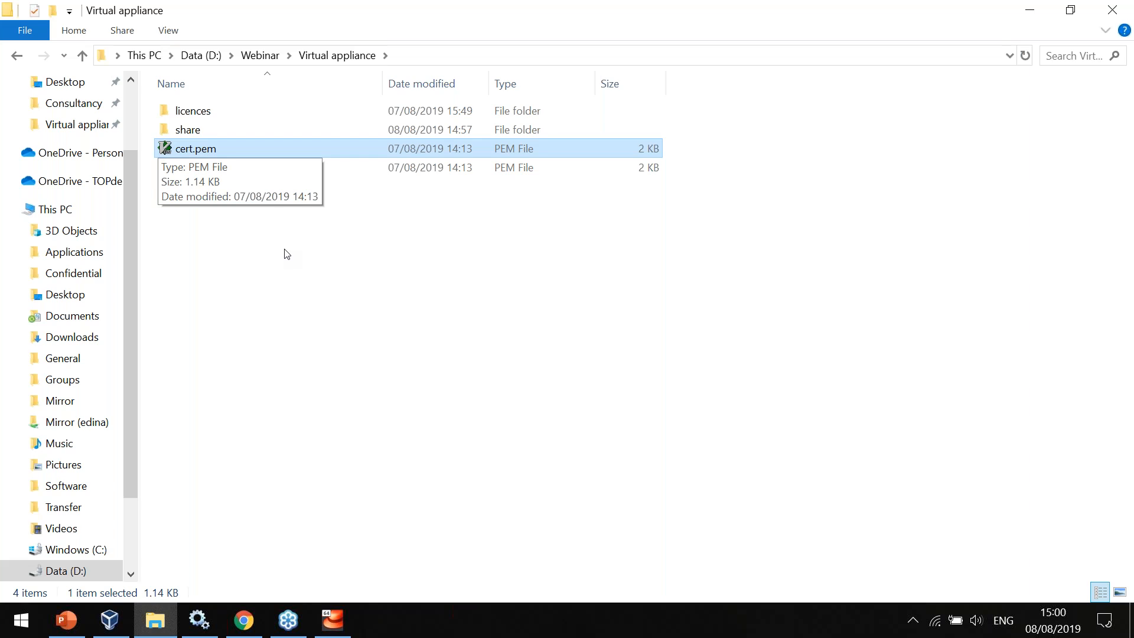
{"action": "key", "text": "Return"}
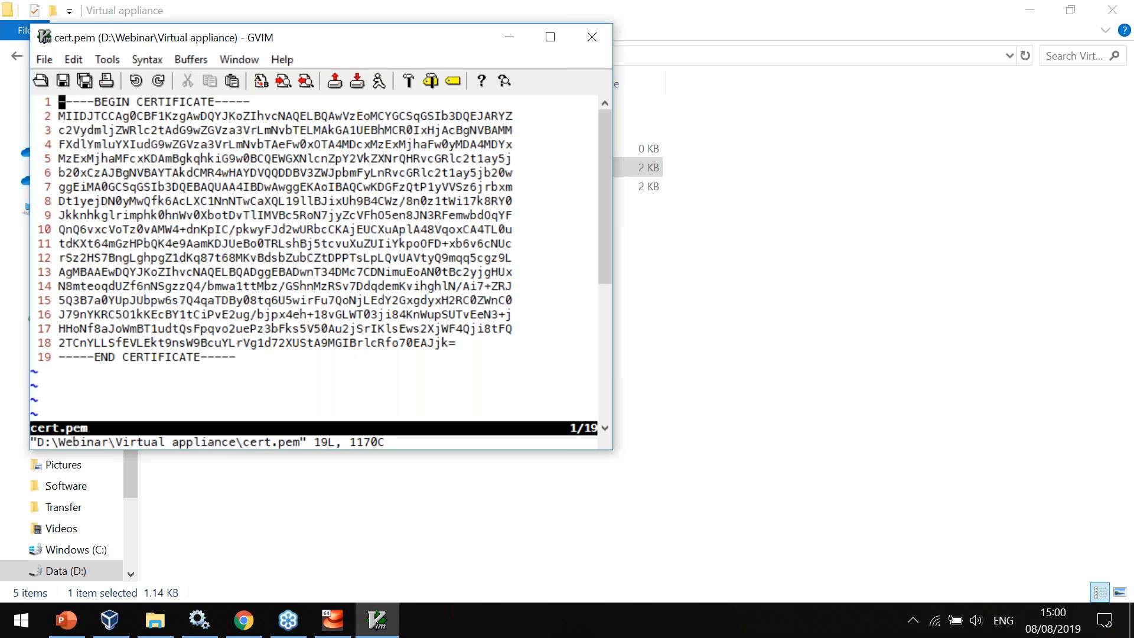
{"action": "left_click", "coordinate": [591, 40]}
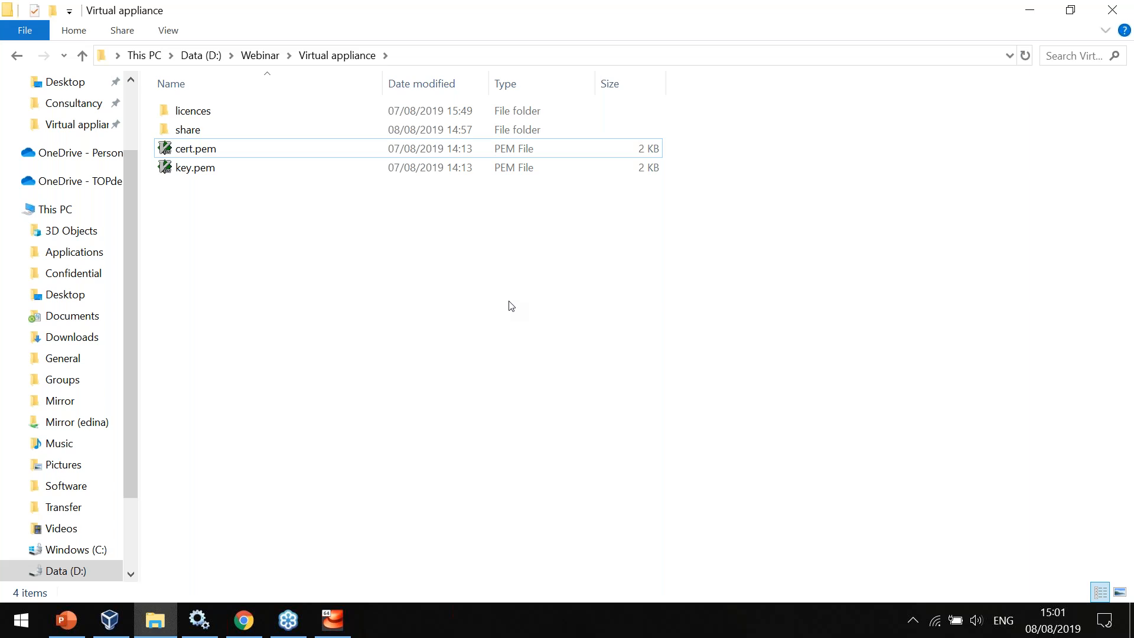
Check which files are in the private and public subfolders of share\ssl.
{"action": "double_click", "coordinate": [281, 130]}
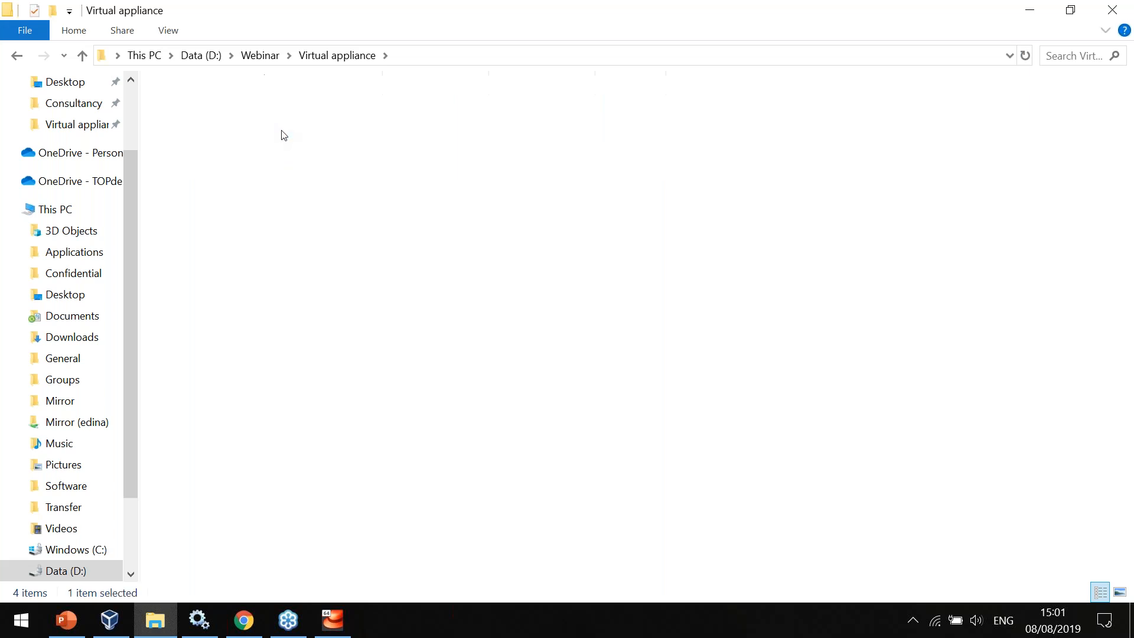
{"action": "double_click", "coordinate": [224, 167]}
{"action": "double_click", "coordinate": [213, 112]}
{"action": "key", "text": "BackSpace"}
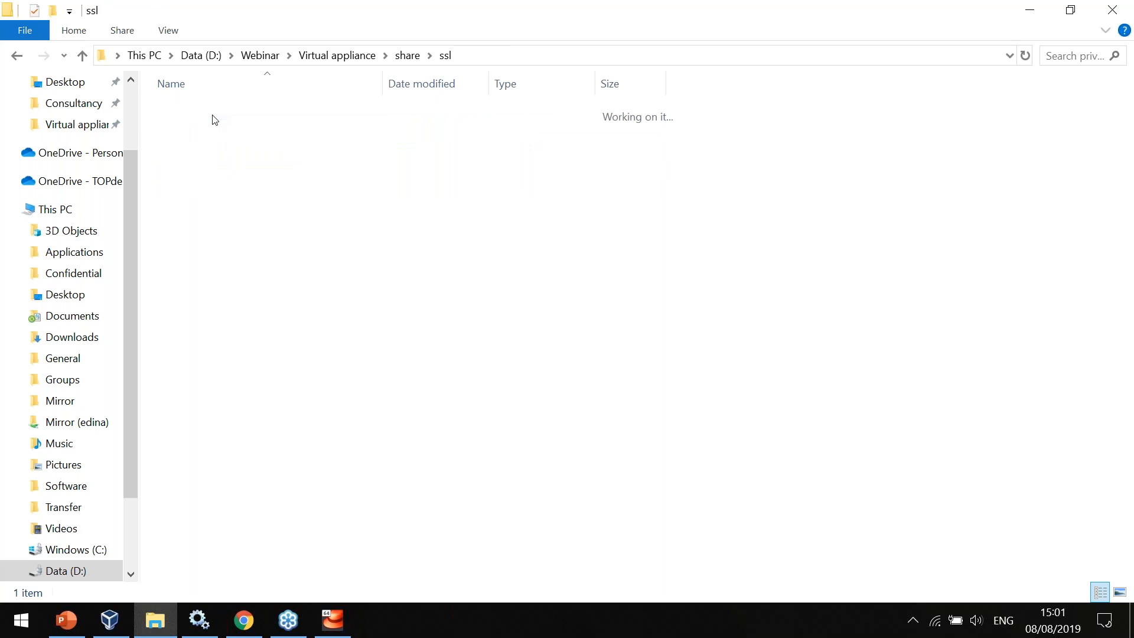
{"action": "key", "text": "Down"}
{"action": "key", "text": "Return"}
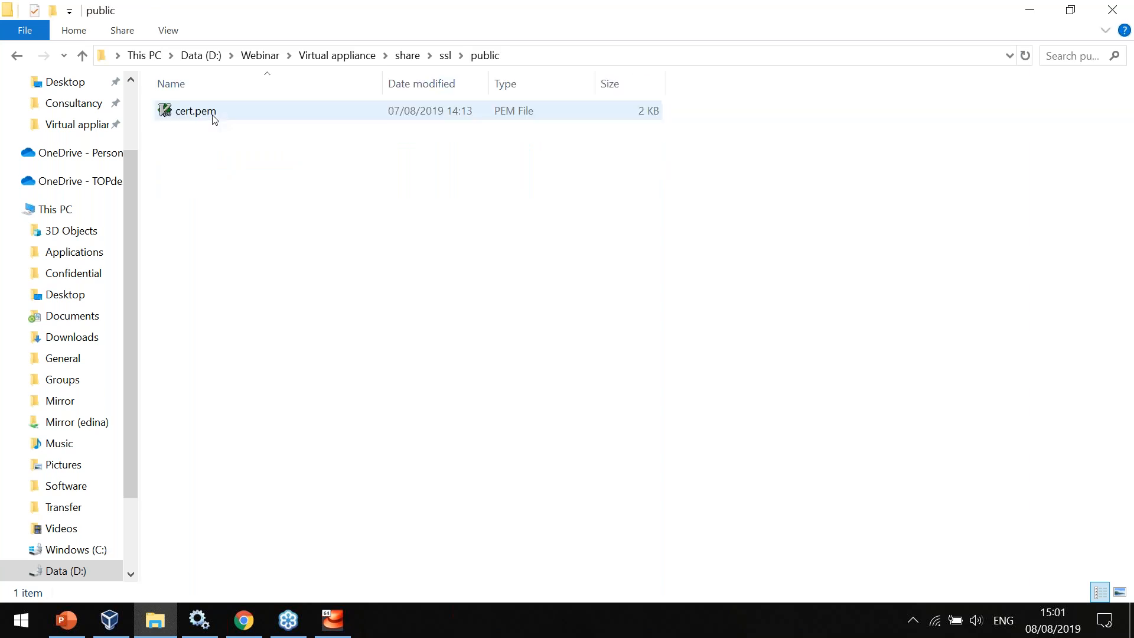
{"action": "key", "text": "BackSpace"}
{"action": "key", "text": "BackSpace"}
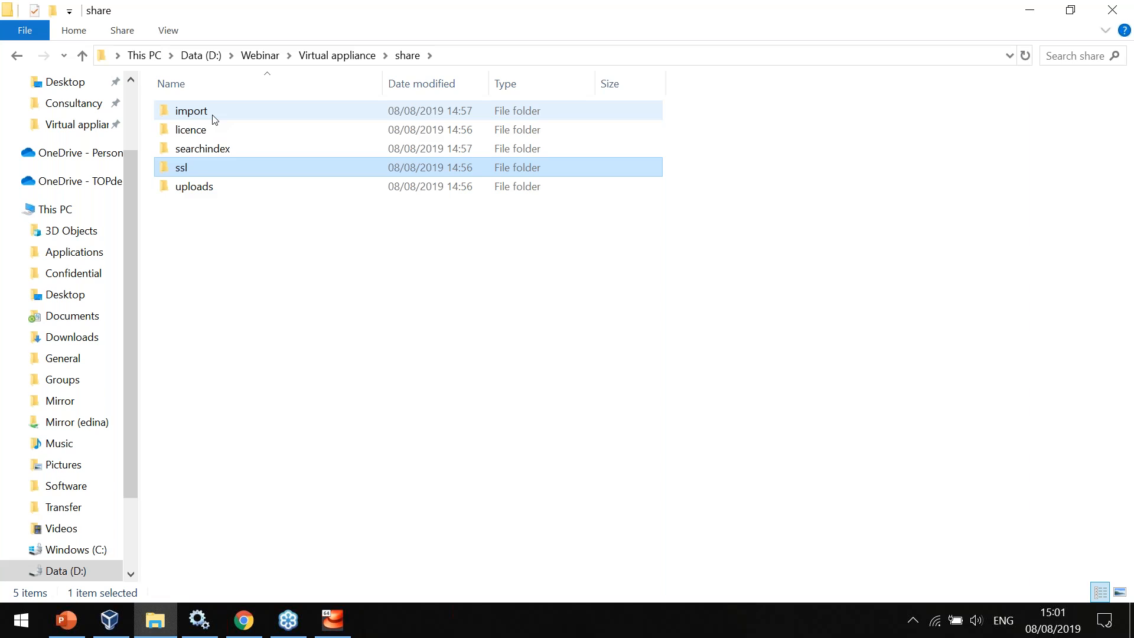
Switch back to the Webinar virtual machine, enable TLS and save the TLS configuration, returning to the TOPdesk Configuration overview.
{"action": "key", "text": "alt+Tab"}
{"action": "left_click", "coordinate": [375, 239]}
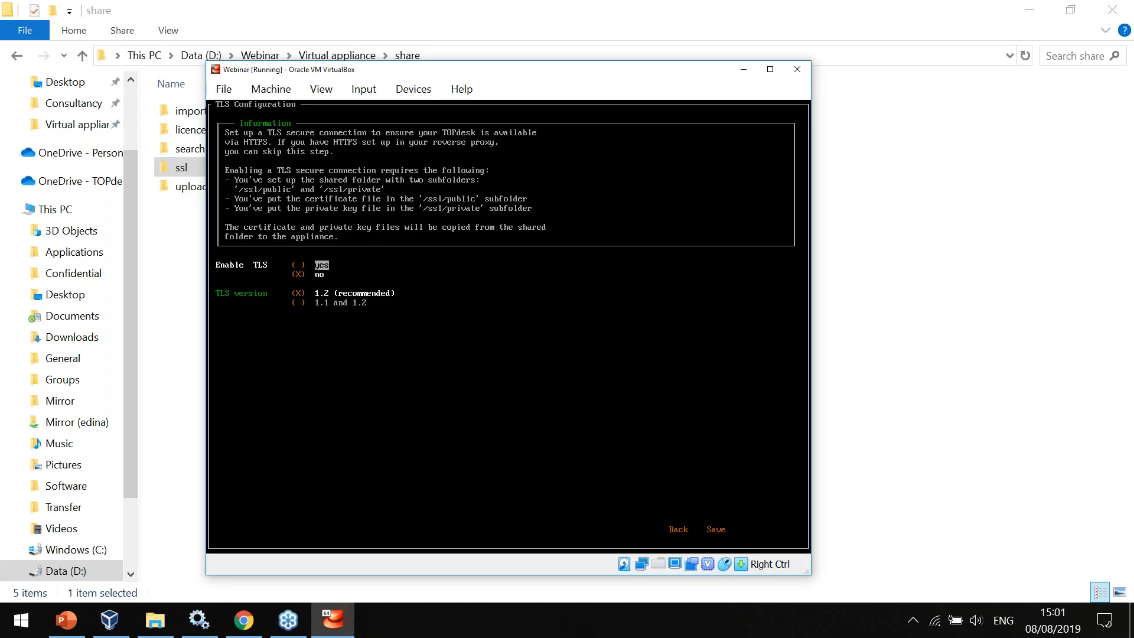
{"action": "key", "text": "space"}
{"action": "key", "text": "Tab"}
{"action": "key", "text": "Tab"}
{"action": "key", "text": "Tab"}
{"action": "key", "text": "Tab"}
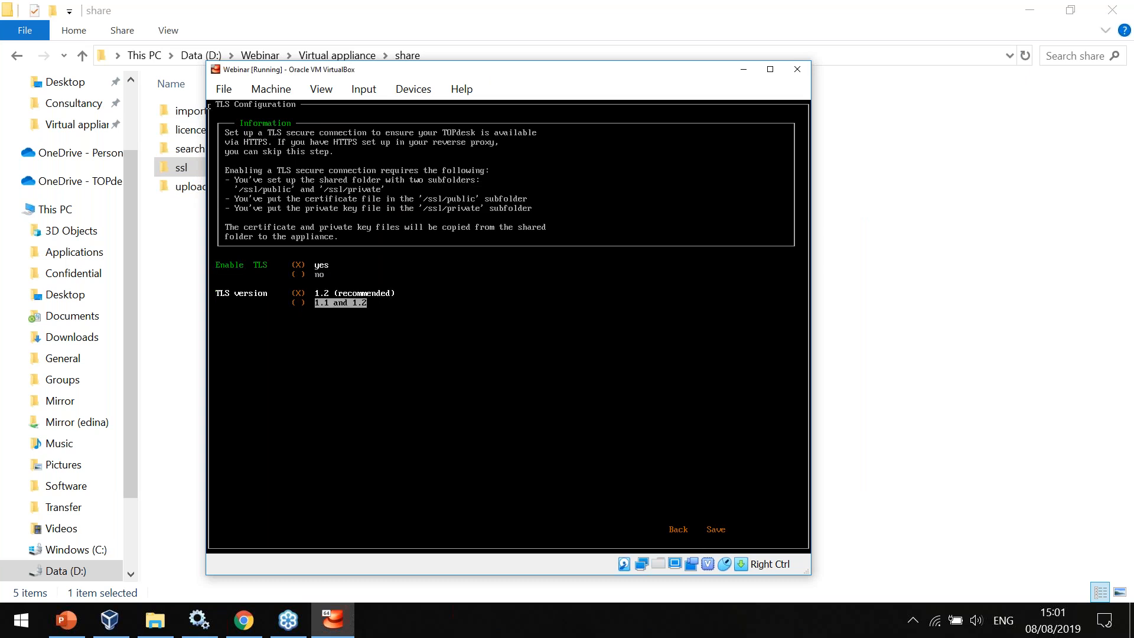
{"action": "key", "text": "Return"}
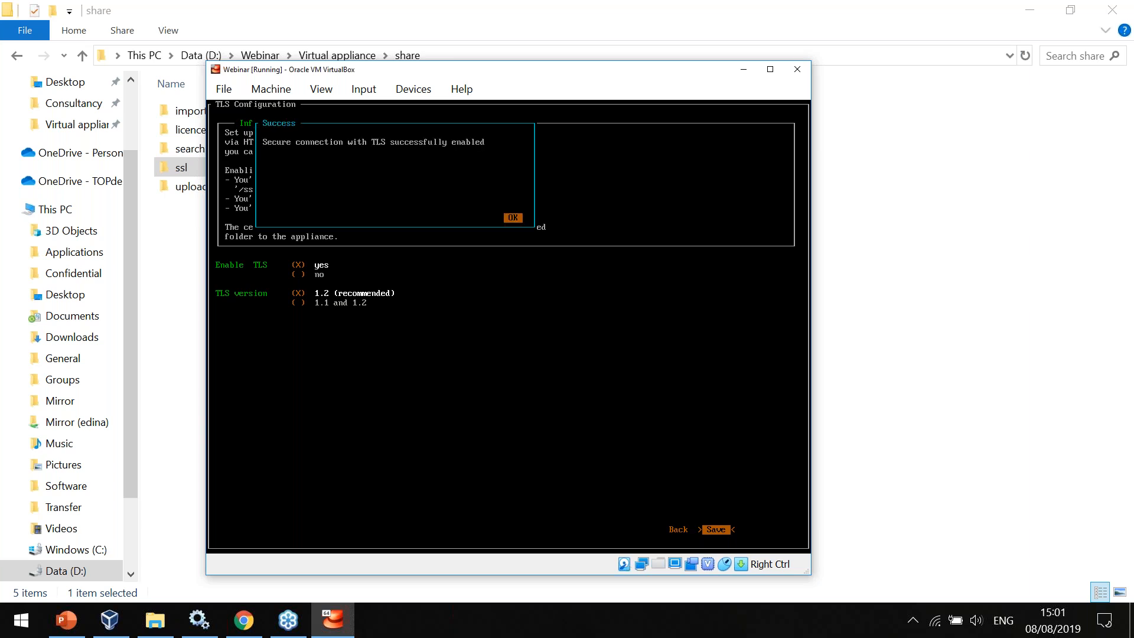
{"action": "key", "text": "Return"}
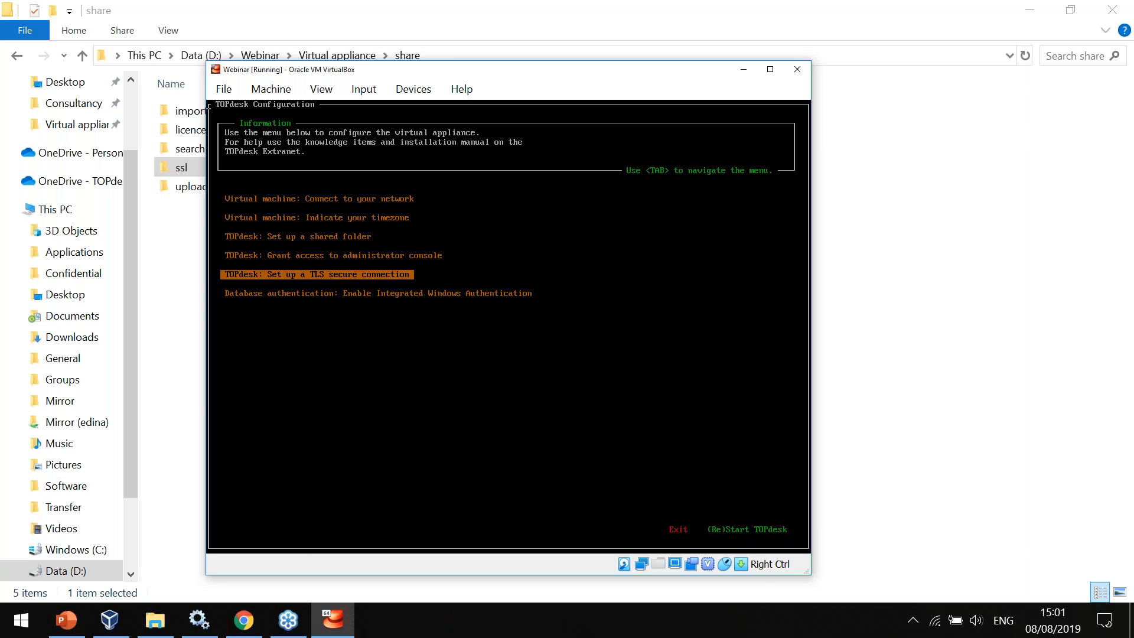
Restart TOPdesk from the TOPdesk Configuration overview to apply the configuration.
{"action": "key", "text": "Down"}
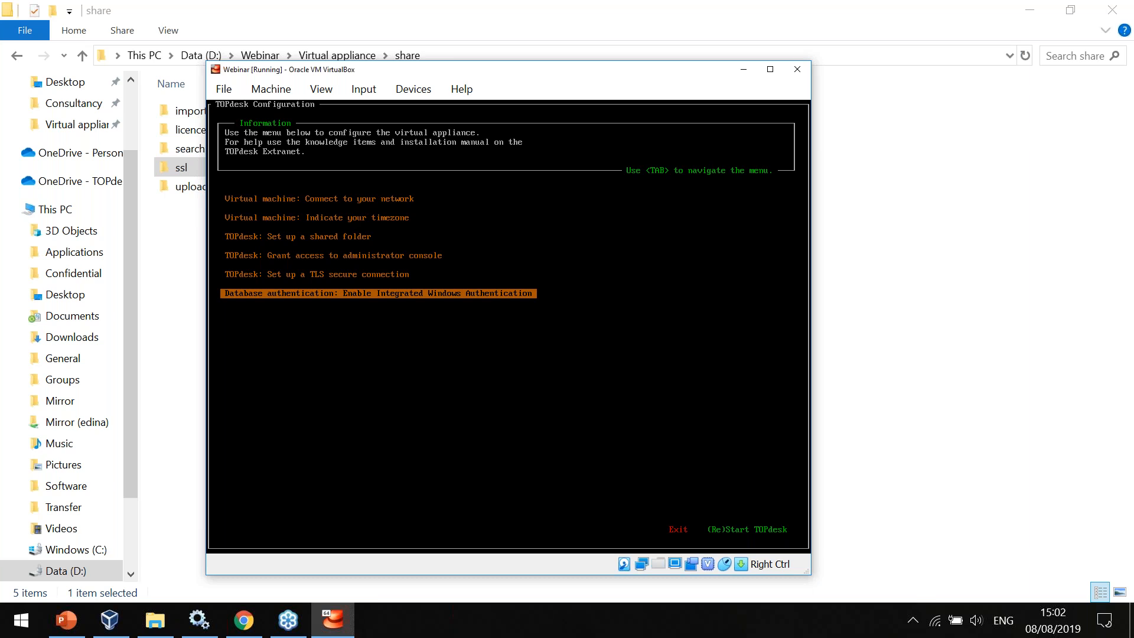
{"action": "key", "text": "Tab"}
{"action": "key", "text": "Tab"}
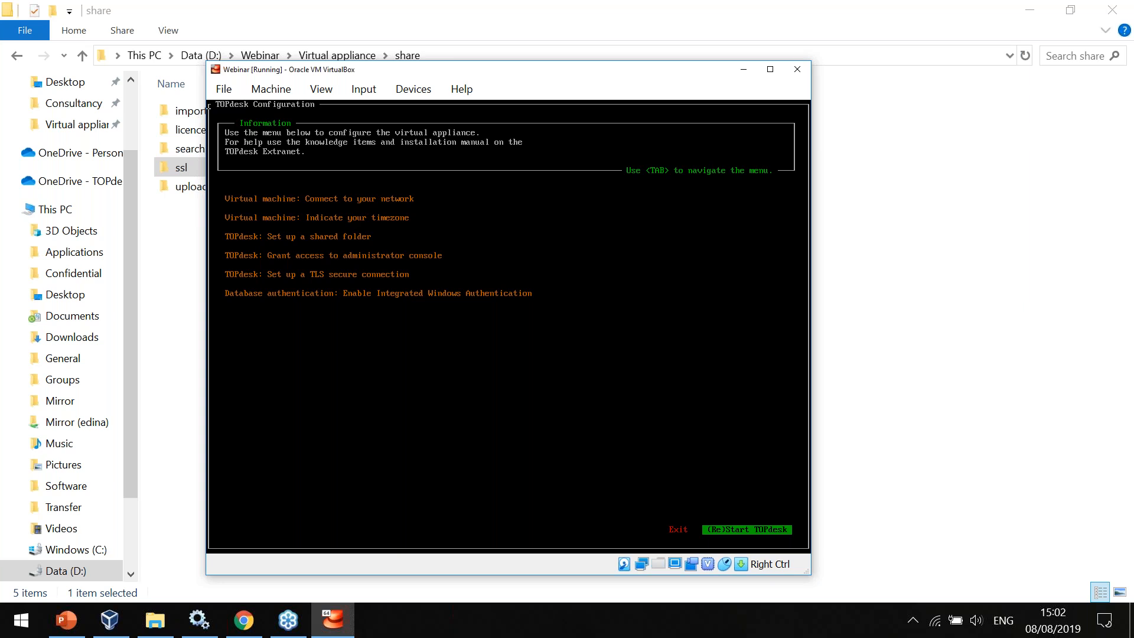
{"action": "key", "text": "Return"}
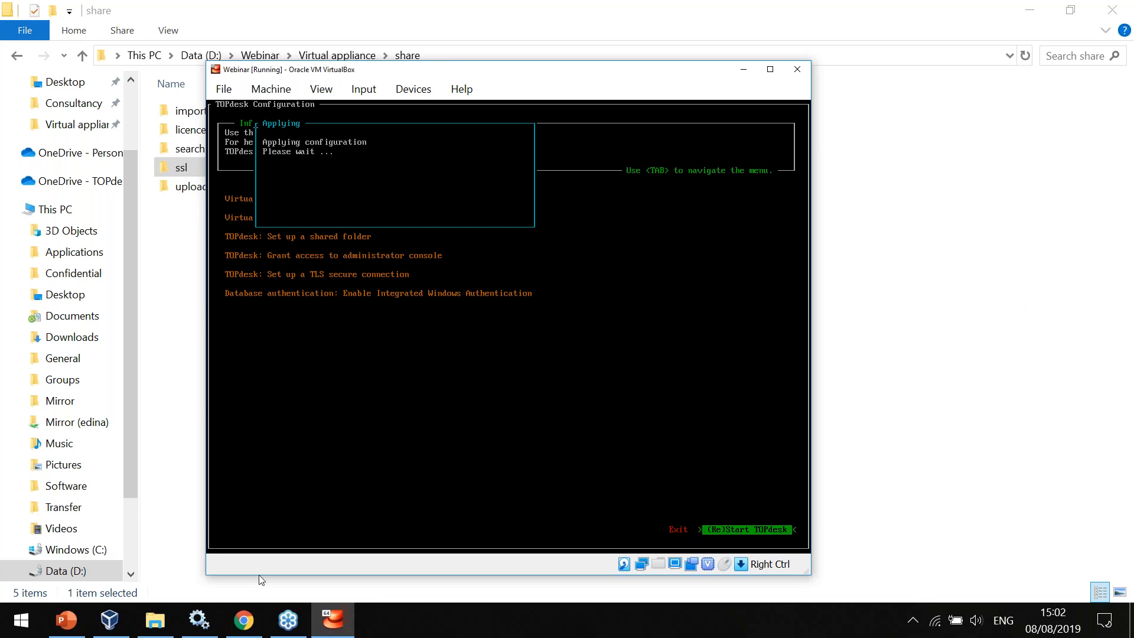
{"action": "left_click", "coordinate": [256, 619]}
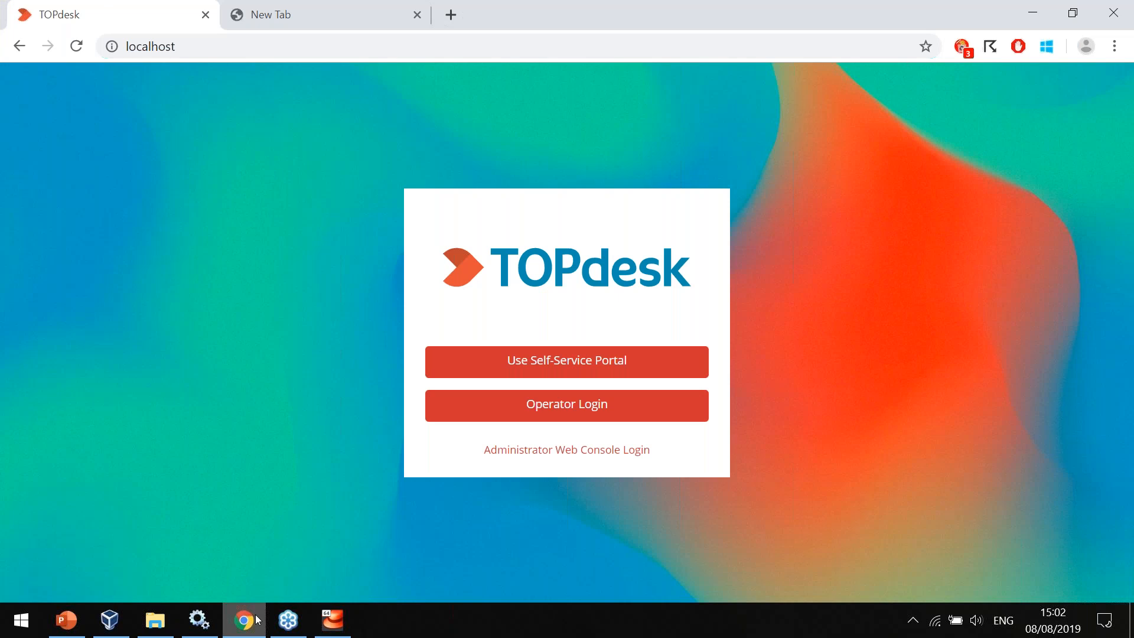
{"action": "key", "text": "ctrl+Tab"}
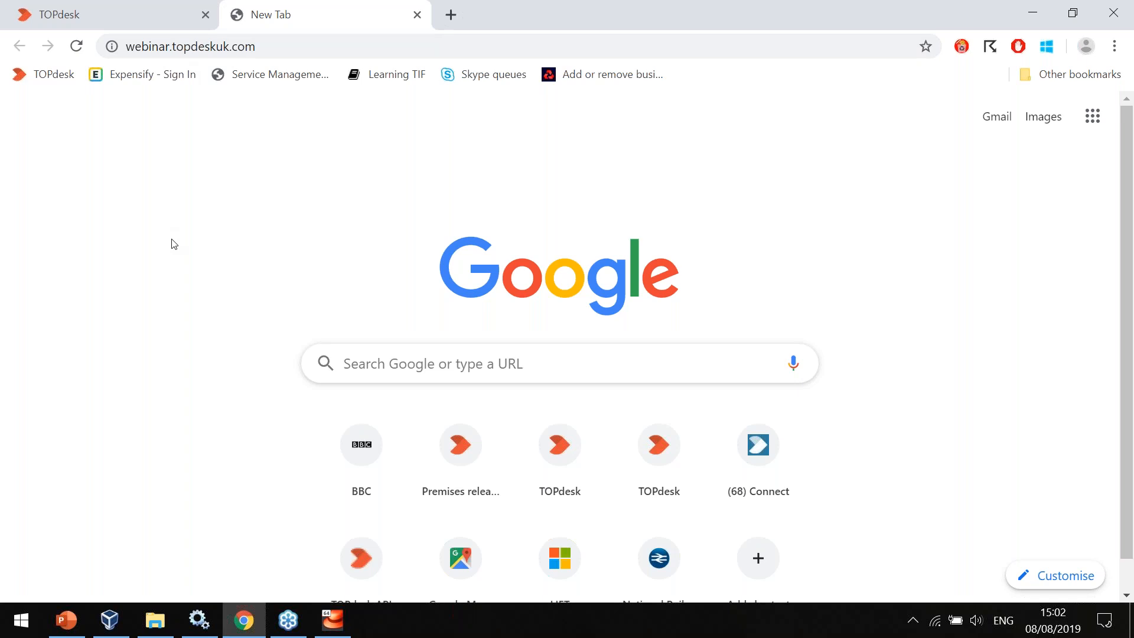
{"action": "key", "text": "ctrl+l"}
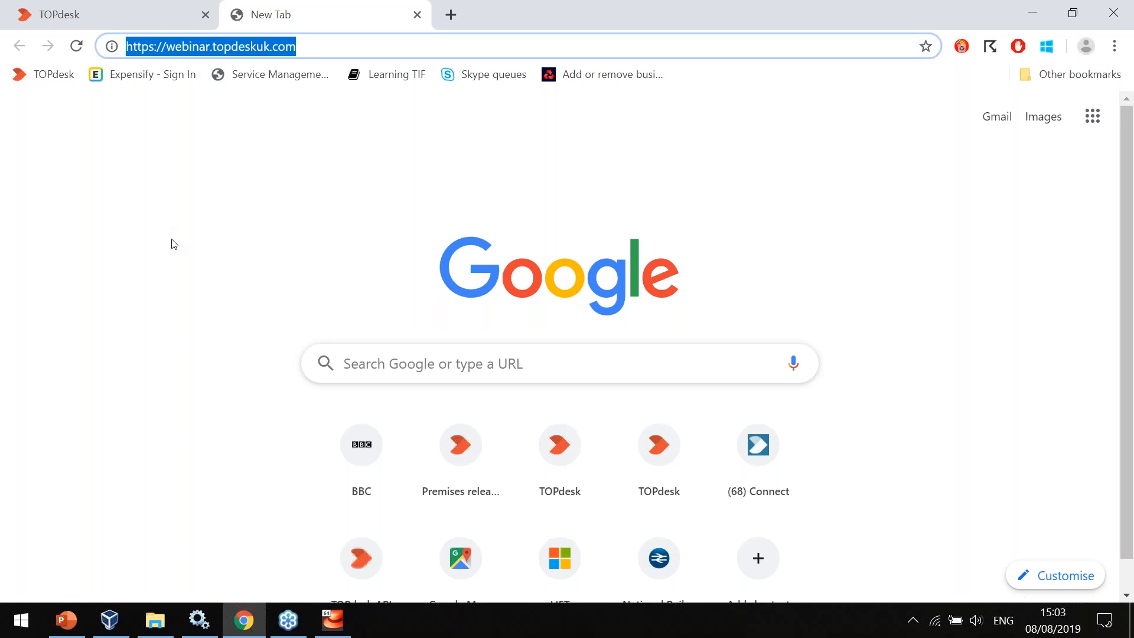
{"action": "key", "text": "Return"}
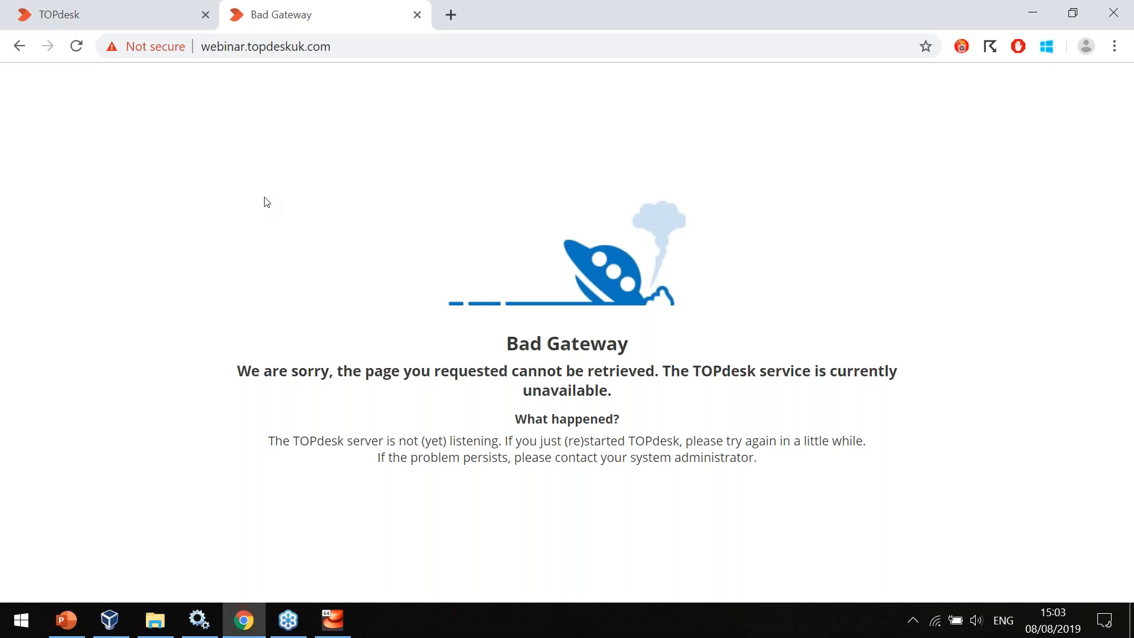
{"action": "key", "text": "ctrl+l"}
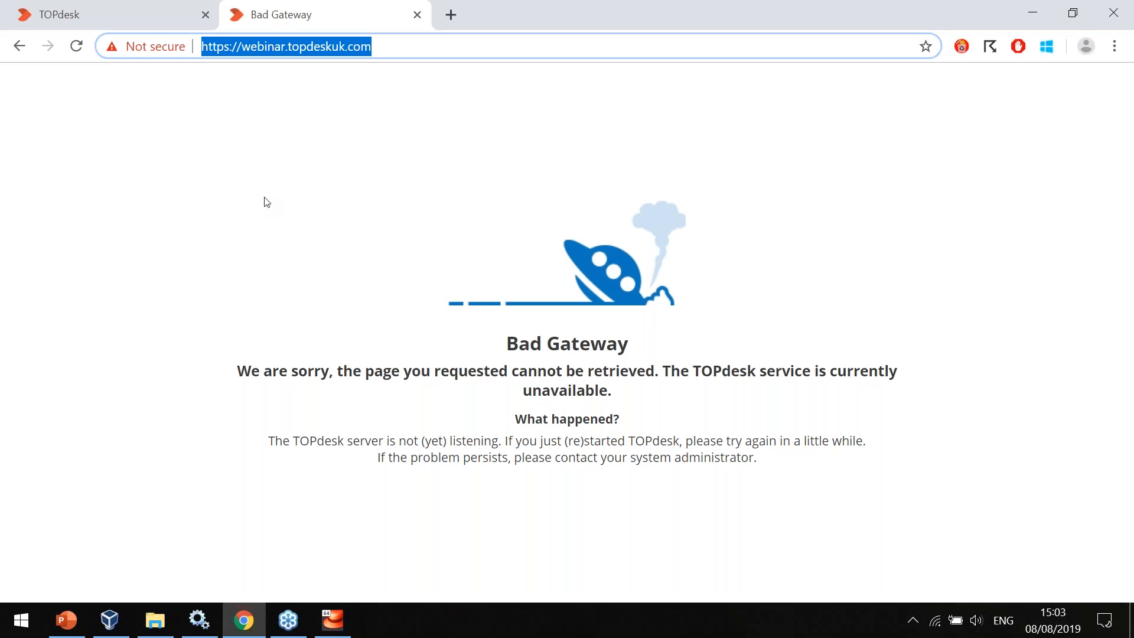
{"action": "key", "text": "Return"}
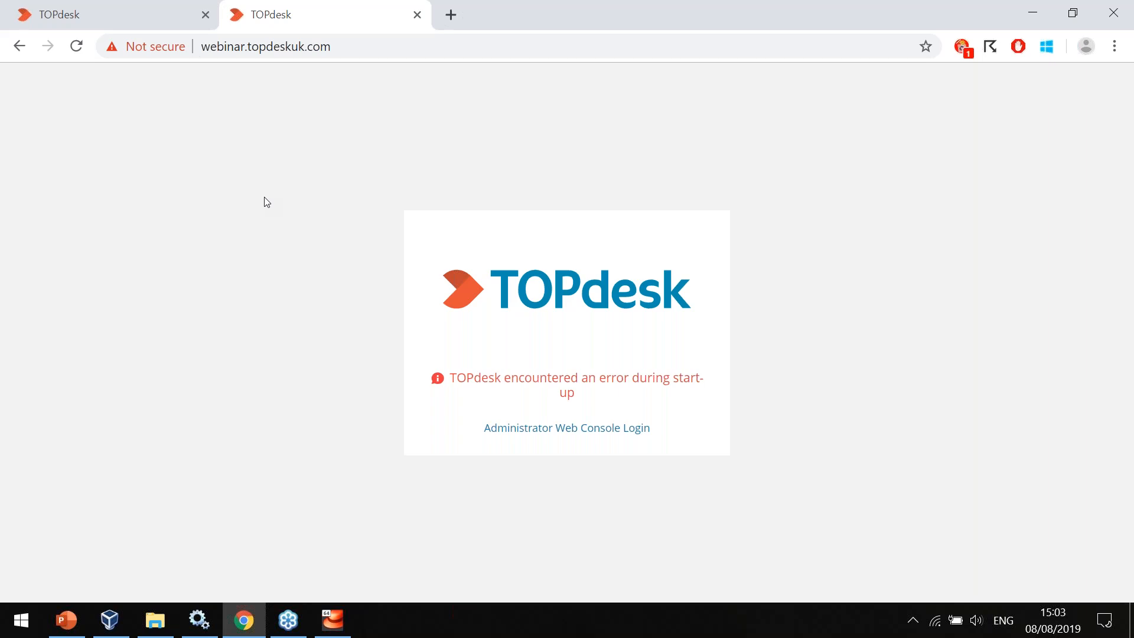
Log in to the Administrator Web Console with the username admin and the account password.
{"action": "left_click", "coordinate": [560, 429]}
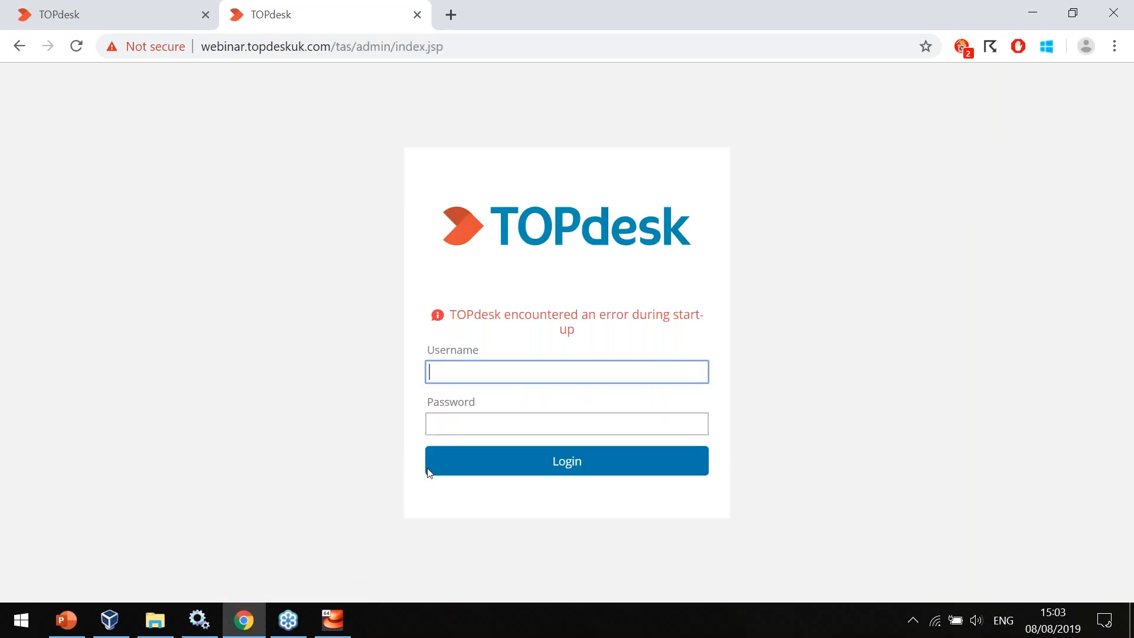
{"action": "left_click", "coordinate": [559, 362]}
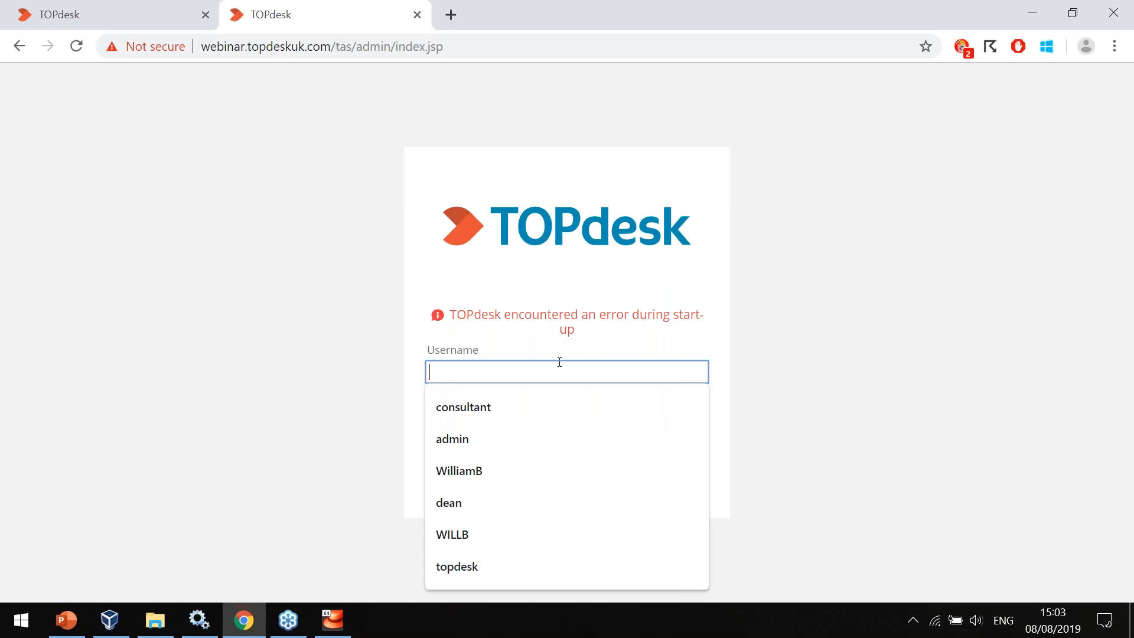
{"action": "type", "text": "admin"}
{"action": "key", "text": "Tab"}
{"action": "type", "text": "admin"}
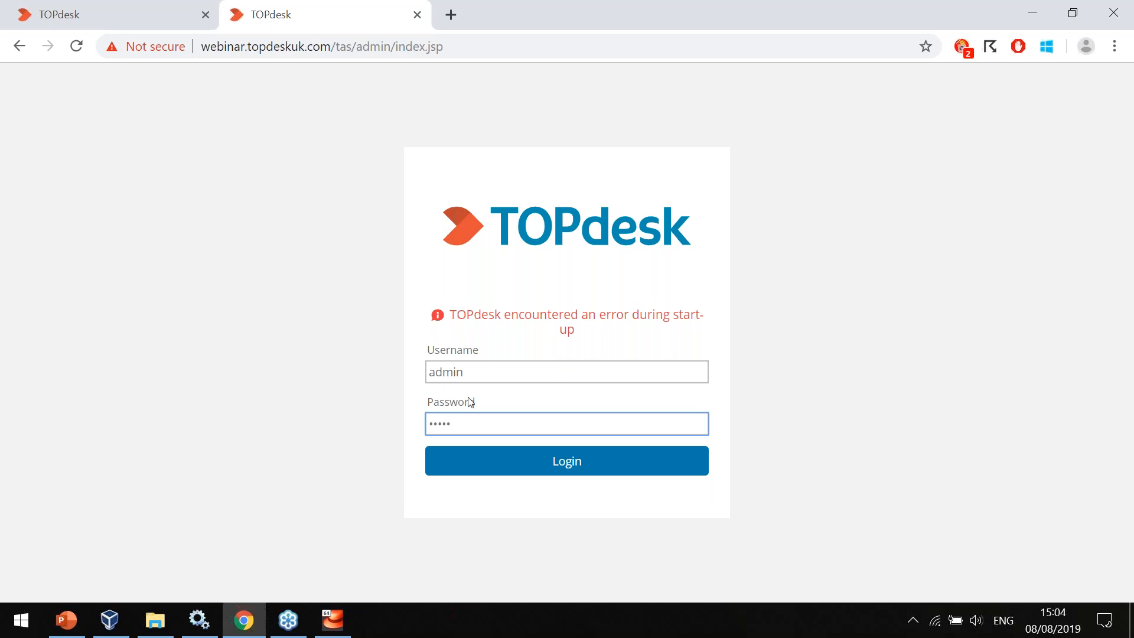
{"action": "left_click", "coordinate": [579, 467]}
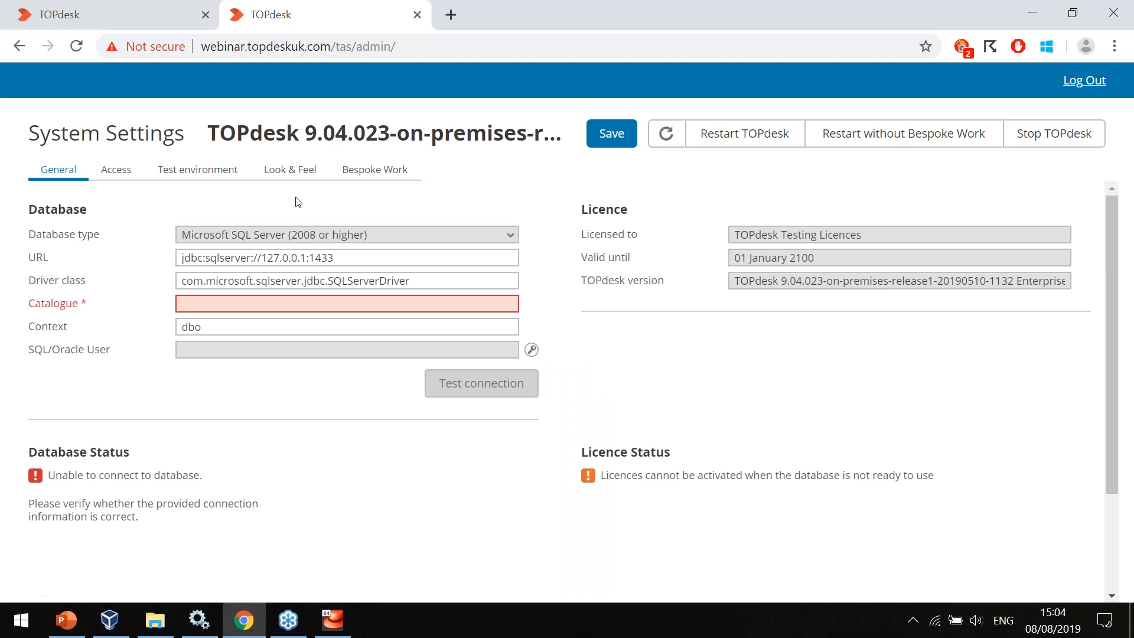
Change the host in the database URL so it reads jdbc:sqlserver://192.168.56.1:1433.
{"action": "left_click", "coordinate": [262, 258]}
{"action": "key", "text": "shift+Right"}
{"action": "key", "text": "shift+Right"}
{"action": "key", "text": "shift+Right"}
{"action": "key", "text": "shift+Right"}
{"action": "key", "text": "shift+Right"}
{"action": "key", "text": "shift+Right"}
{"action": "key", "text": "shift+Right"}
{"action": "key", "text": "shift+Right"}
{"action": "key", "text": "shift+Right"}
{"action": "type", "text": "192.168.56.1"}
Set the database catalogue to virtual_appliance_webinar.
{"action": "mouse_move", "coordinate": [274, 310]}
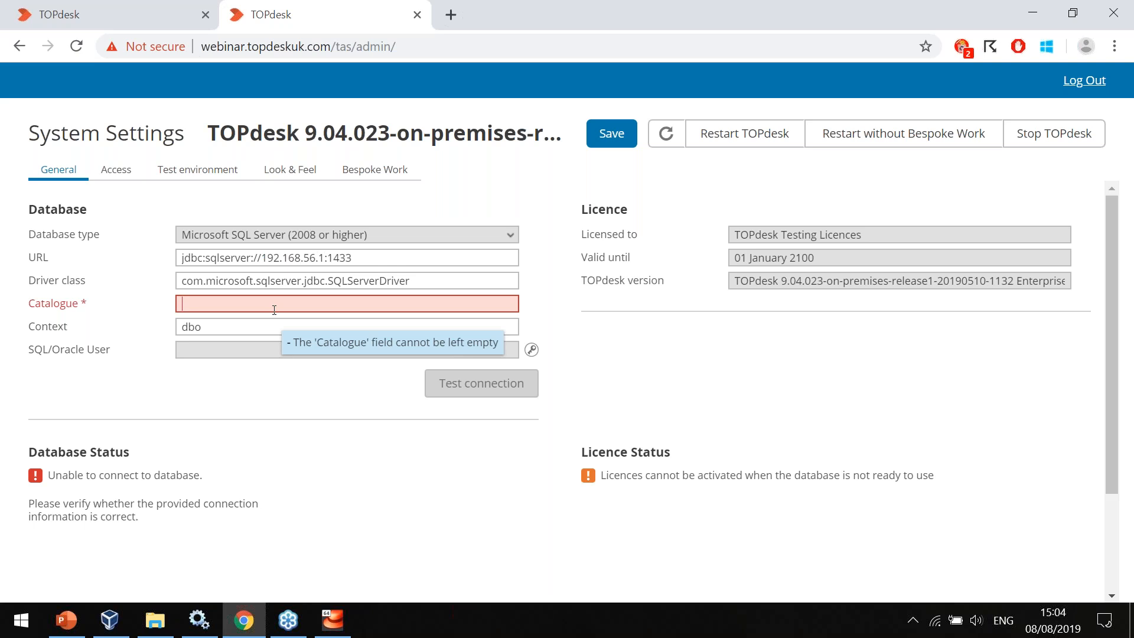
{"action": "left_click", "coordinate": [274, 309]}
{"action": "type", "text": "virtua"}
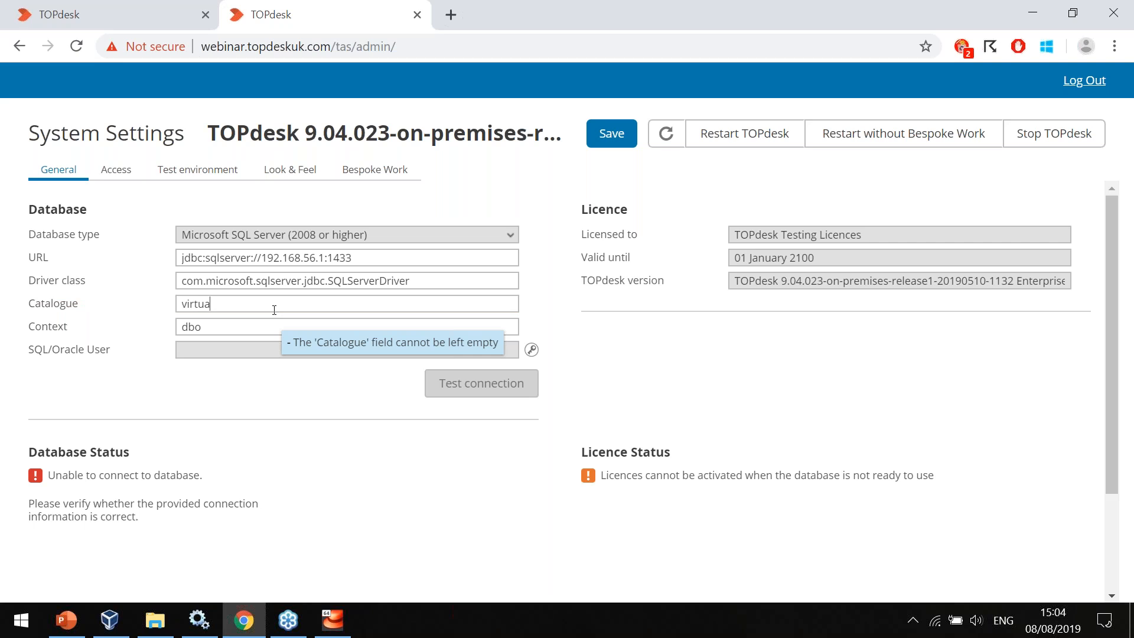
{"action": "type", "text": "l_appliance_webinar"}
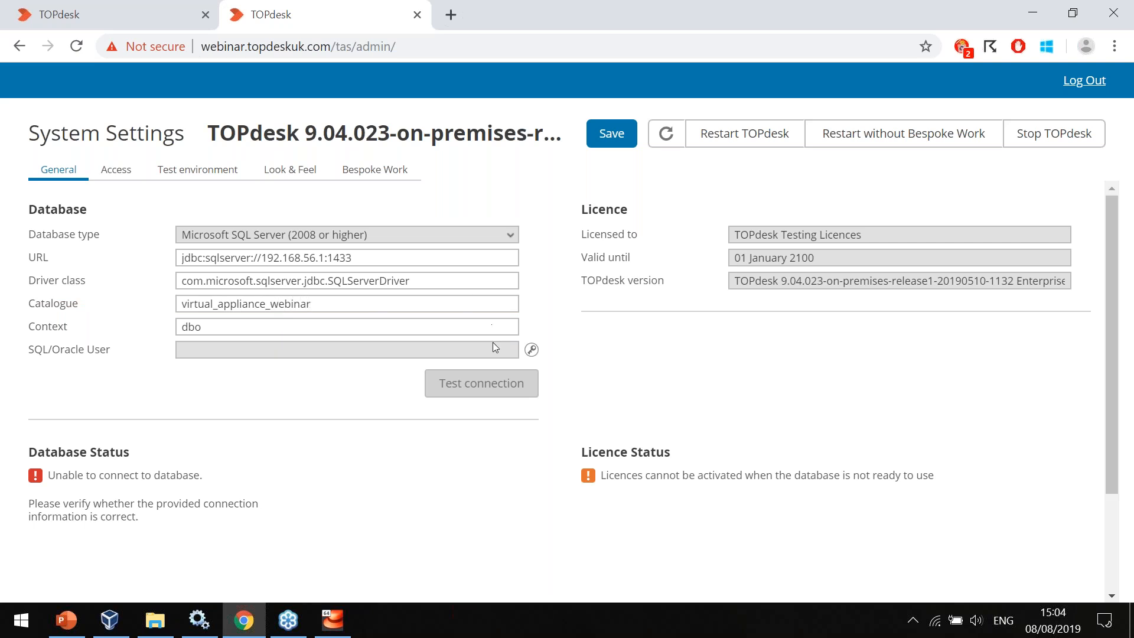
Set the SQL/Oracle user to webinar_login, enter and repeat its password, apply the login data and save the system settings.
{"action": "right_click", "coordinate": [533, 351]}
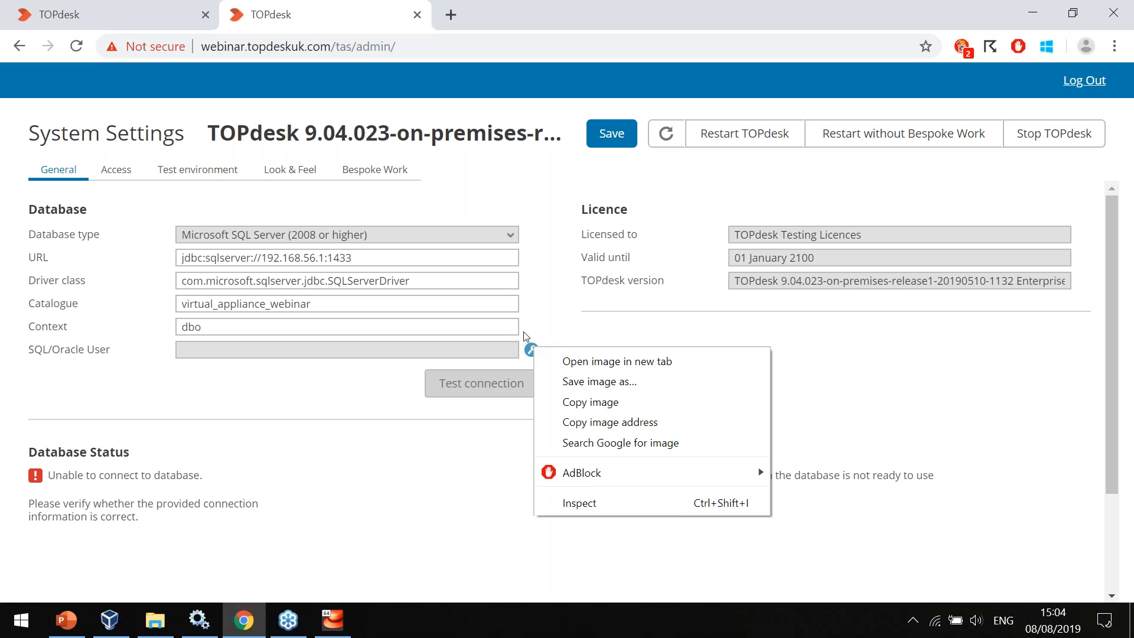
{"action": "key", "text": "Escape"}
{"action": "left_click", "coordinate": [532, 350]}
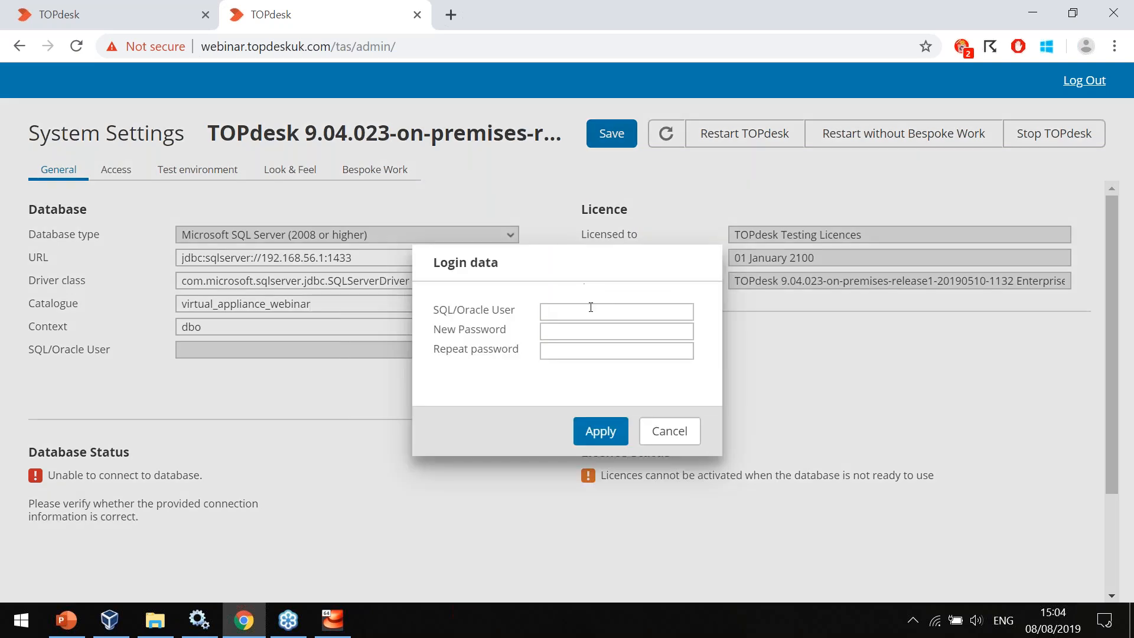
{"action": "left_click", "coordinate": [591, 307]}
{"action": "type", "text": "webinar_loginlogin"}
{"action": "key", "text": "Tab"}
{"action": "key", "text": "BackSpace"}
{"action": "key", "text": "BackSpace"}
{"action": "key", "text": "BackSpace"}
{"action": "key", "text": "BackSpace"}
{"action": "type", "text": "•••••••••"}
{"action": "key", "text": "Tab"}
{"action": "type", "text": "••••••••••"}
{"action": "left_click", "coordinate": [600, 432]}
{"action": "left_click", "coordinate": [612, 138]}
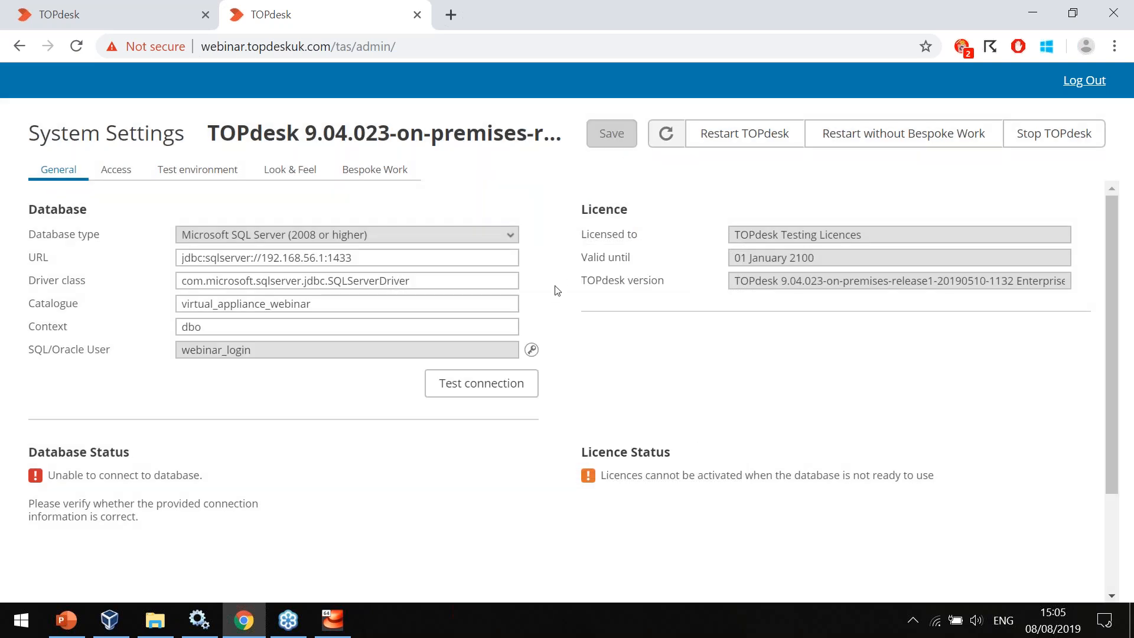
Acknowledge the restart notice and check the database and licence status in the general system settings.
{"action": "left_click", "coordinate": [469, 400]}
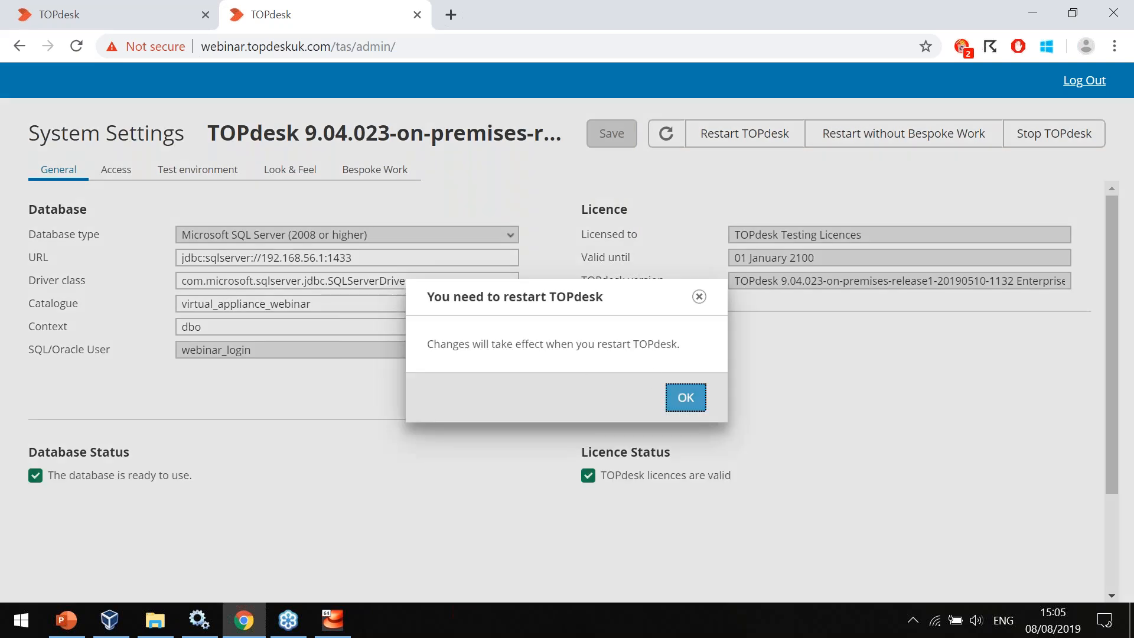
{"action": "left_click", "coordinate": [673, 397]}
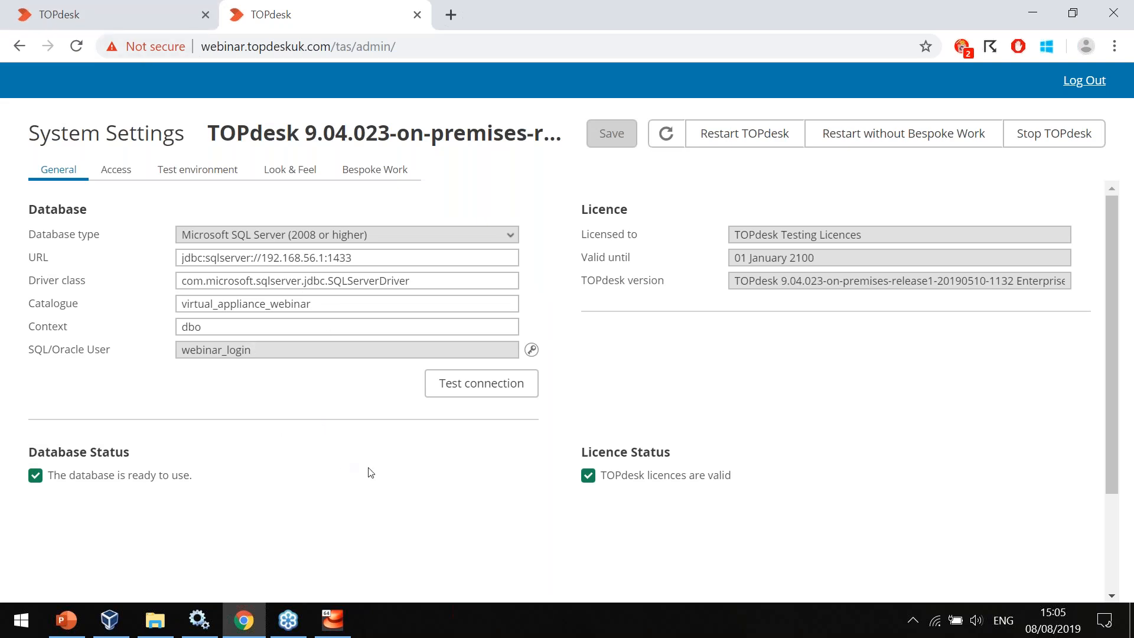
{"action": "scroll", "coordinate": [367, 471], "scroll_direction": "down", "scroll_amount": 2}
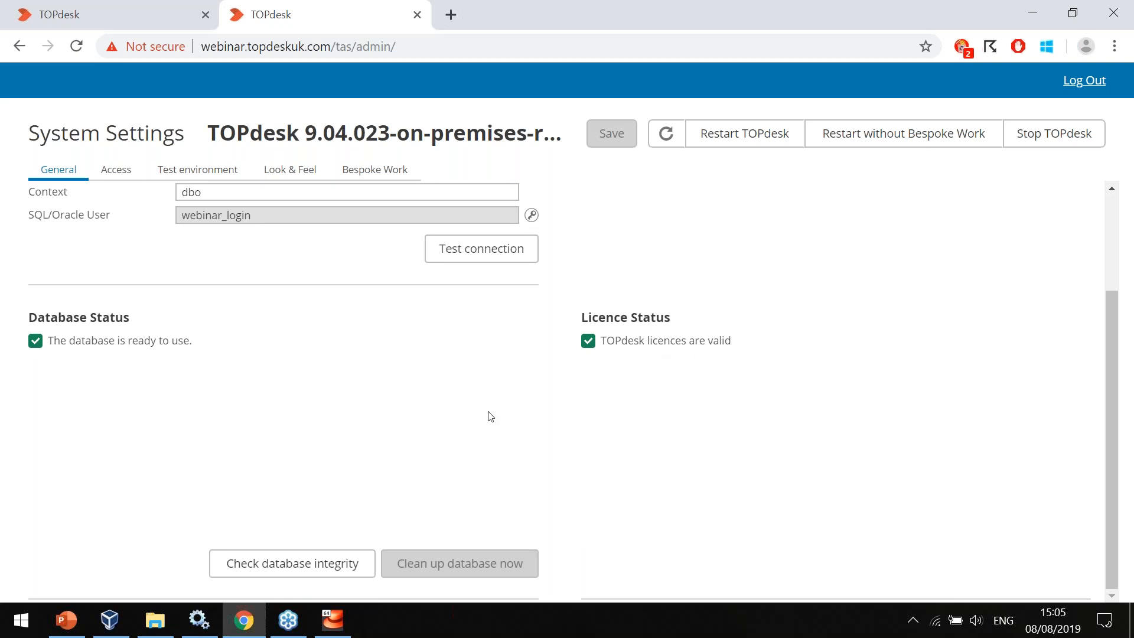
{"action": "scroll", "coordinate": [638, 413], "scroll_direction": "up", "scroll_amount": 3}
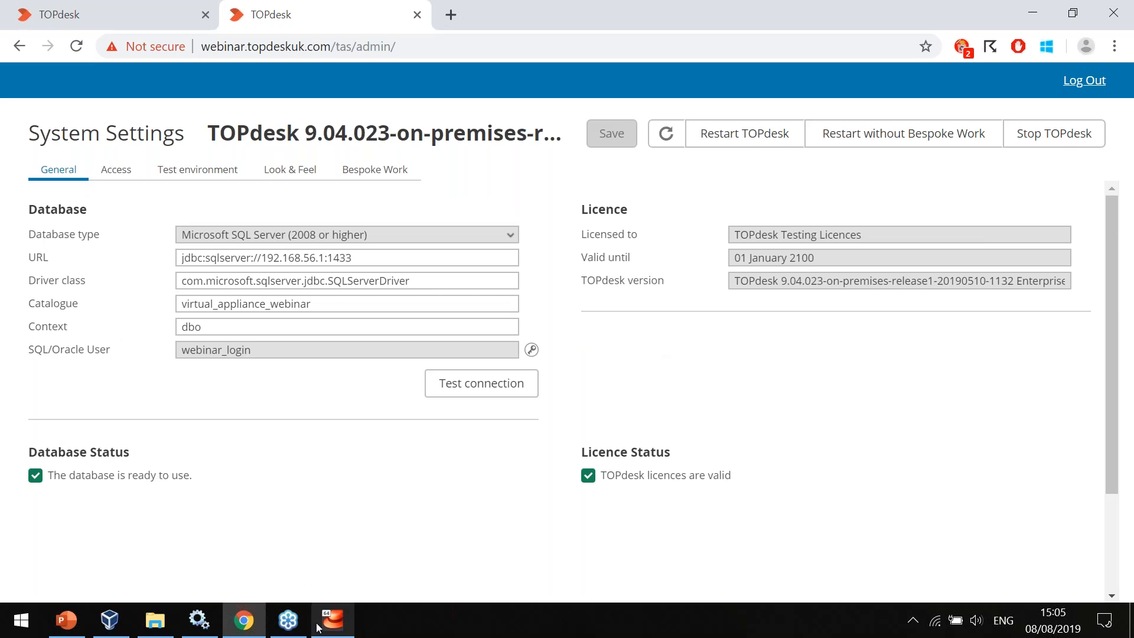
Switch to the Windows Services window, stop the Webinar TOPdesk service and close Services.
{"action": "left_click", "coordinate": [201, 621]}
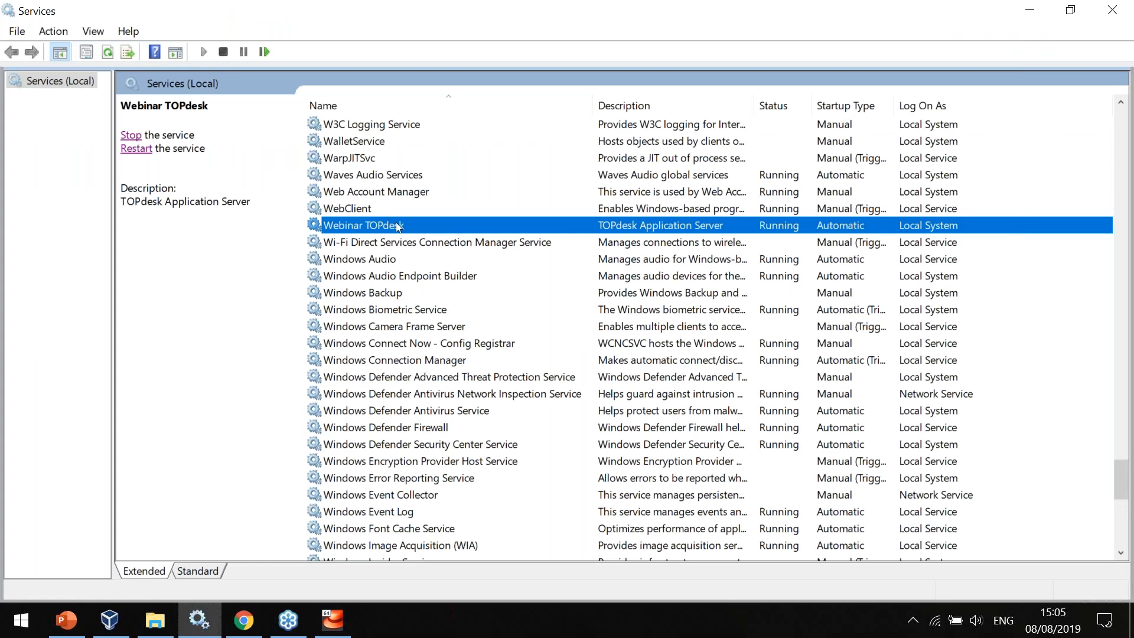
{"action": "left_click", "coordinate": [143, 148]}
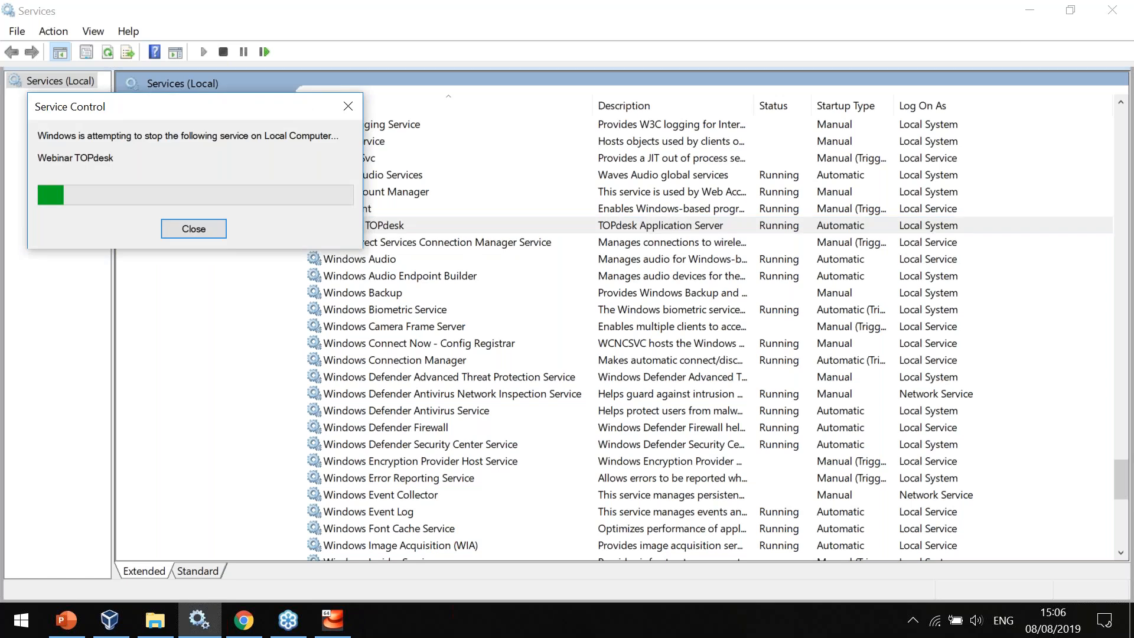
{"action": "left_click", "coordinate": [1114, 6]}
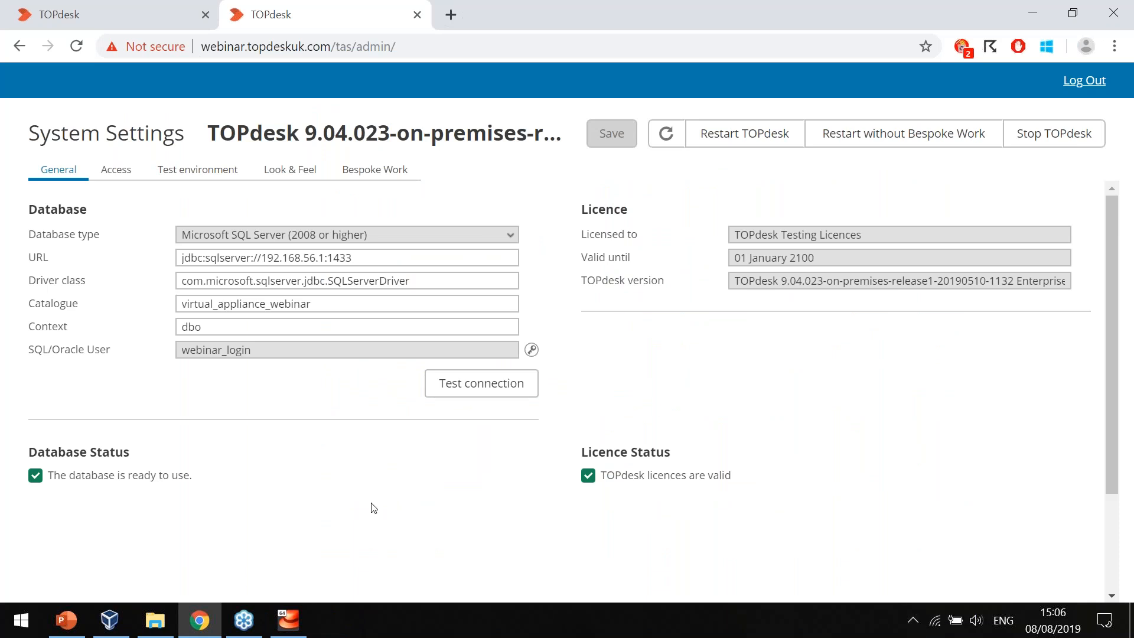
Switch to the Webinar virtual machine, dismiss the success message and restart TOPdesk with the topdesk-restart command.
{"action": "left_click", "coordinate": [289, 626]}
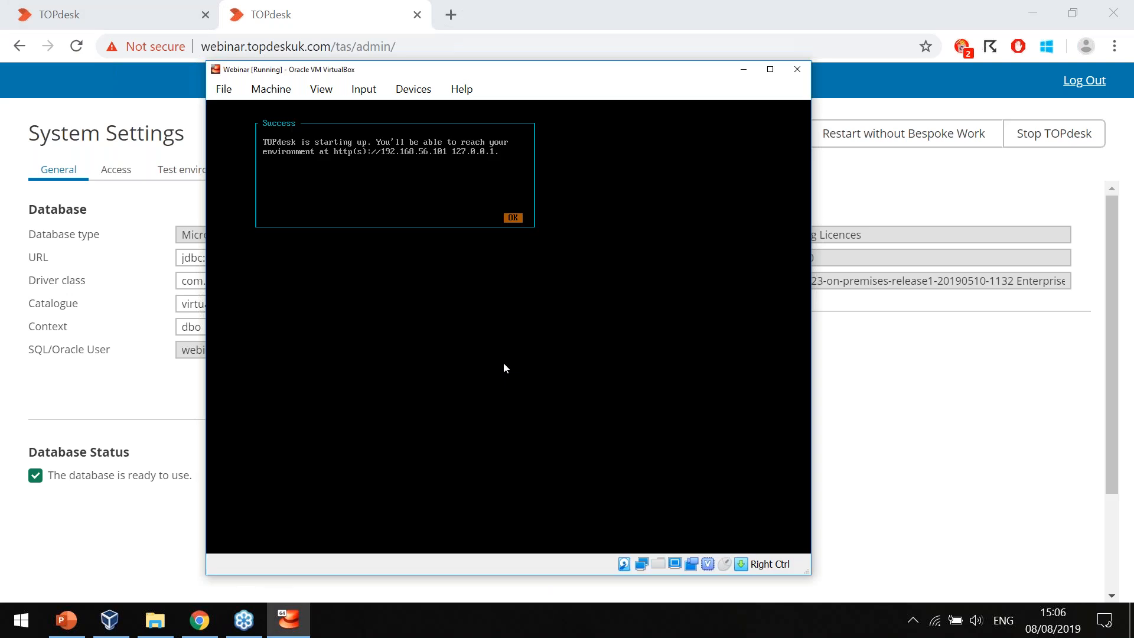
{"action": "key", "text": "Tab"}
{"action": "key", "text": "Return"}
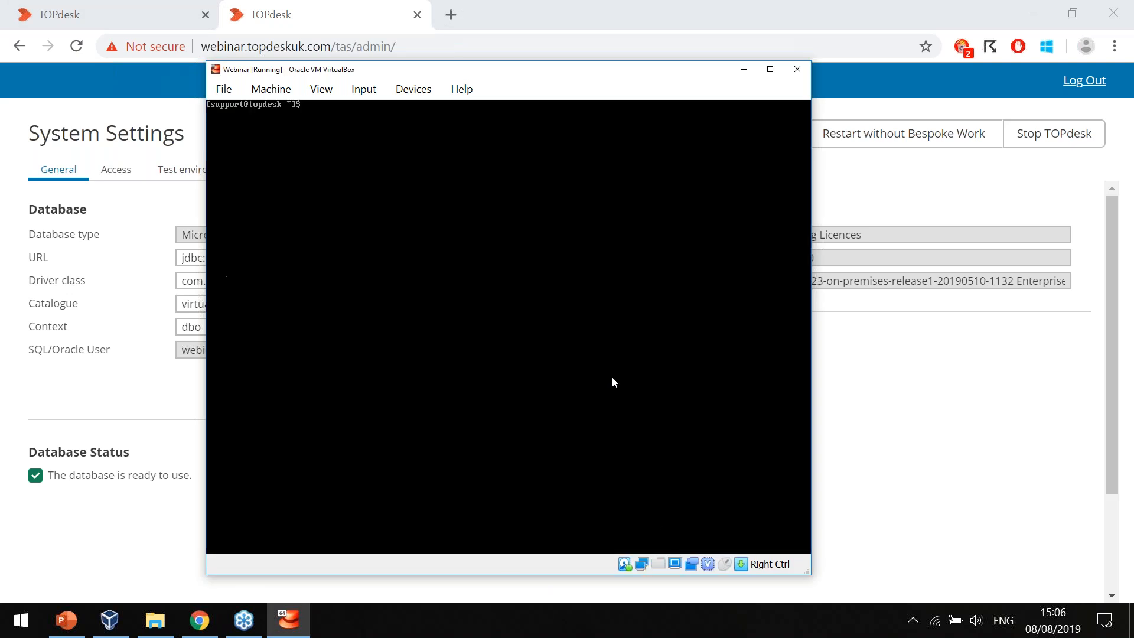
{"action": "type", "text": "topdesk-restart"}
{"action": "key", "text": "Return"}
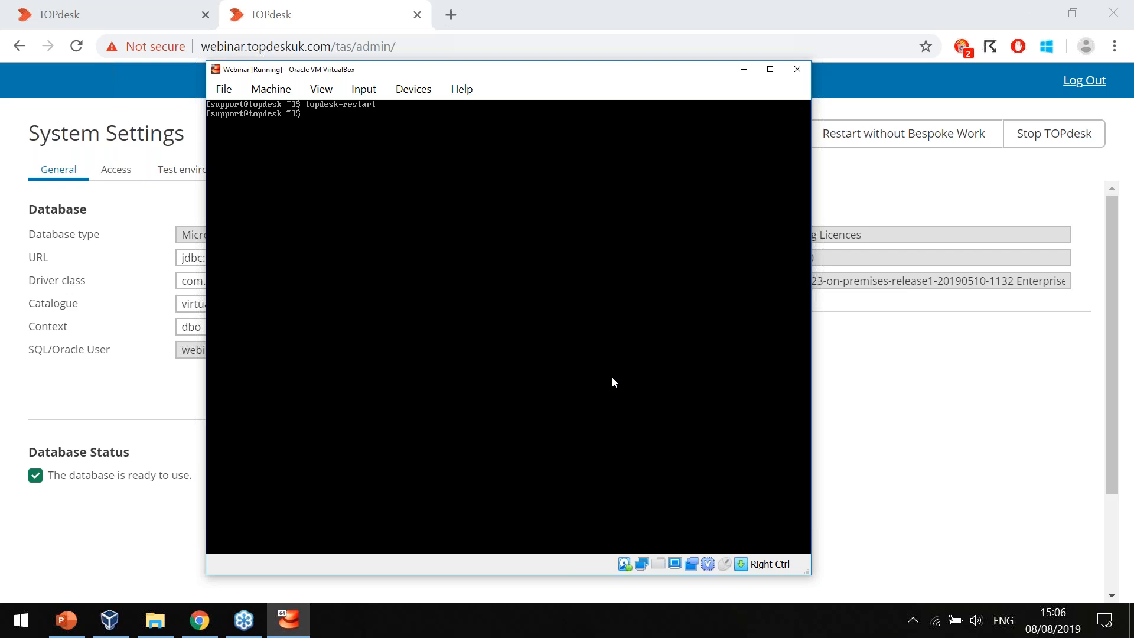
List the available TOPdesk commands by running topdesk-help in the virtual machine.
{"action": "type", "text": "opdesk-hel"}
{"action": "type", "text": "p"}
{"action": "key", "text": "Return"}
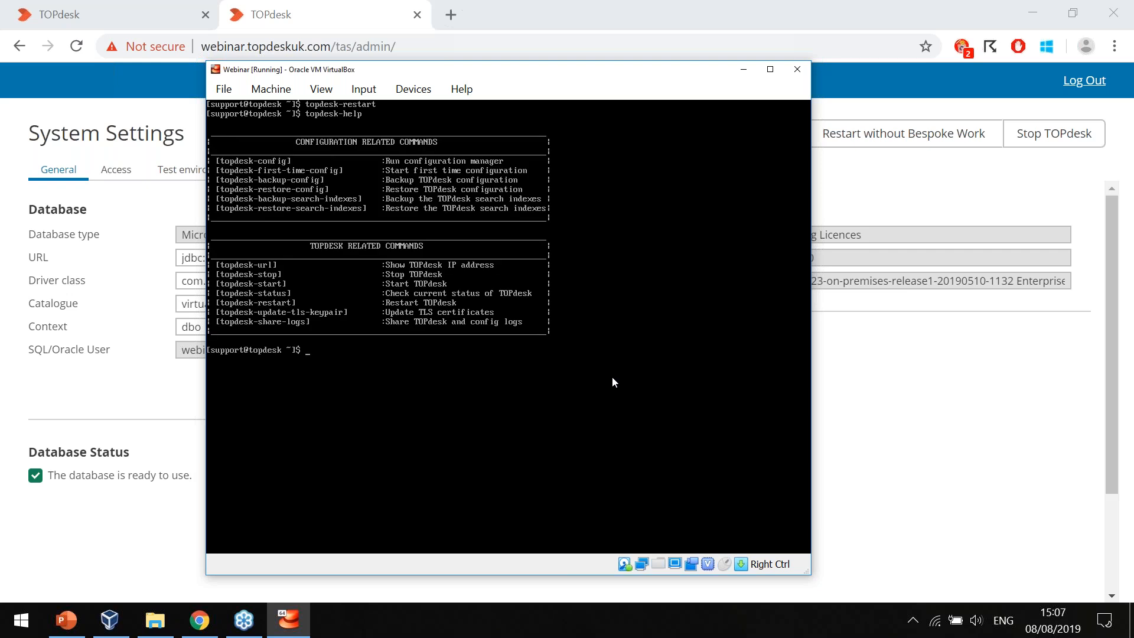
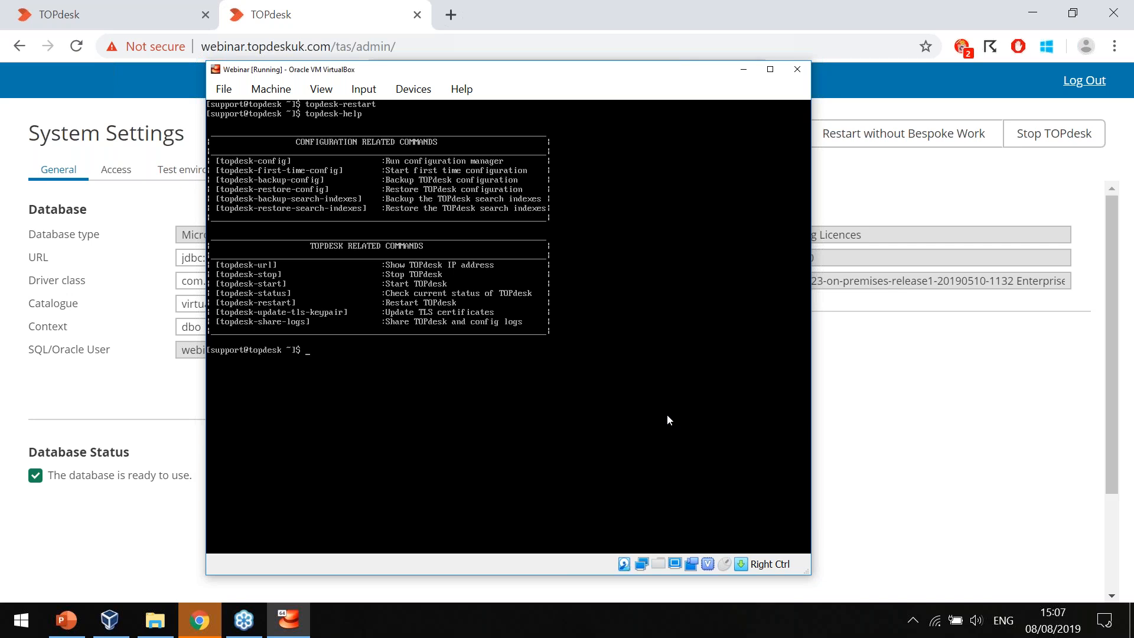
Switch to the browser, dismiss the connection alert and load the TOPdesk start page at webinar.topdeskuk.com.
{"action": "left_click", "coordinate": [914, 409]}
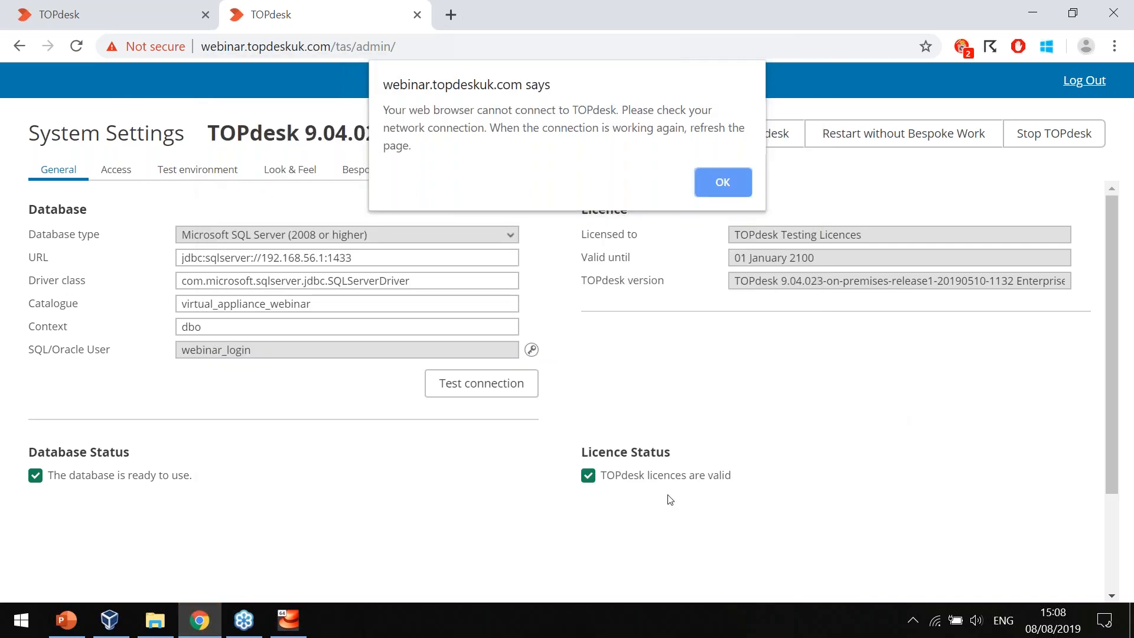
{"action": "left_click", "coordinate": [710, 182]}
{"action": "key", "text": "ctrl+l"}
{"action": "key", "text": "End"}
{"action": "key", "text": "ctrl+BackSpace"}
{"action": "key", "text": "ctrl+BackSpace"}
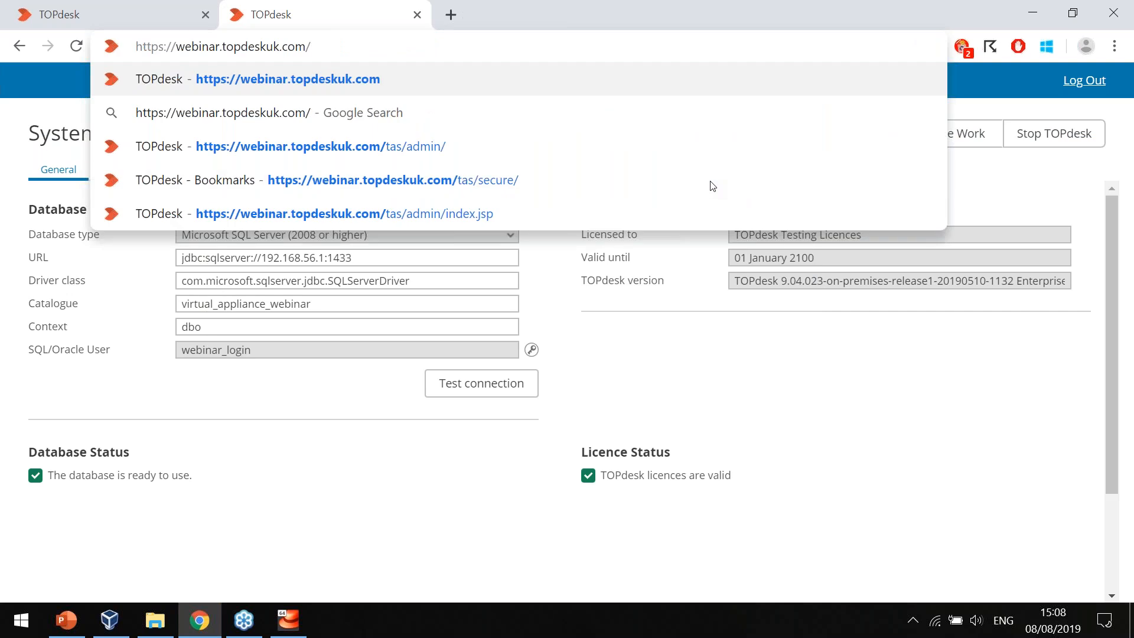
{"action": "key", "text": "Return"}
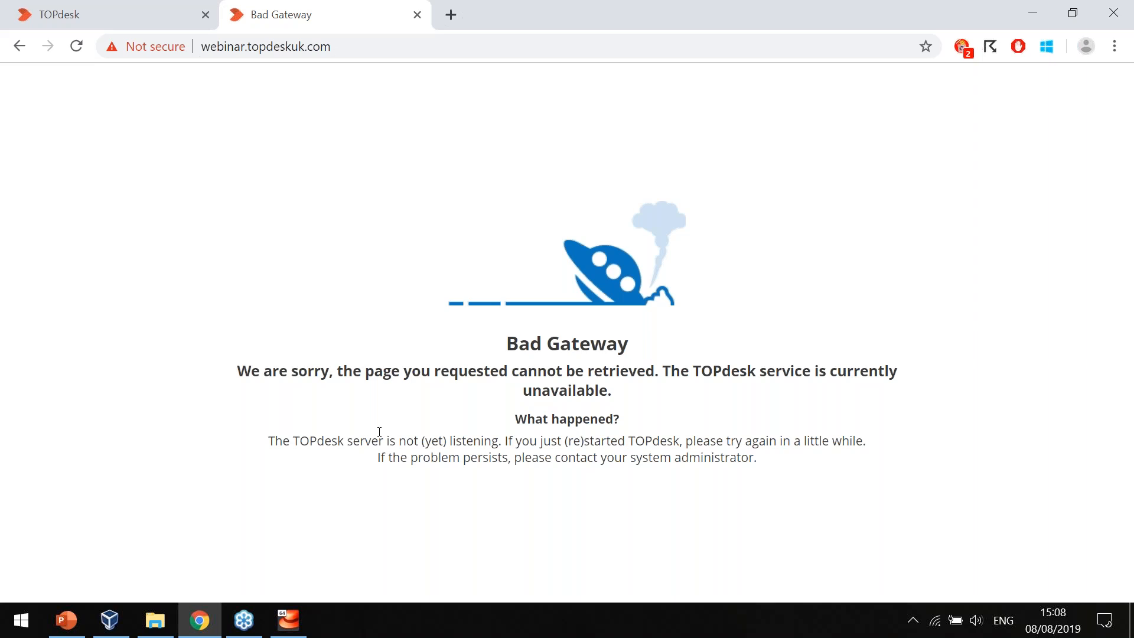
Switch to the Webinar virtual machine and check its network configuration with the ifconfig command.
{"action": "key", "text": "alt+Tab"}
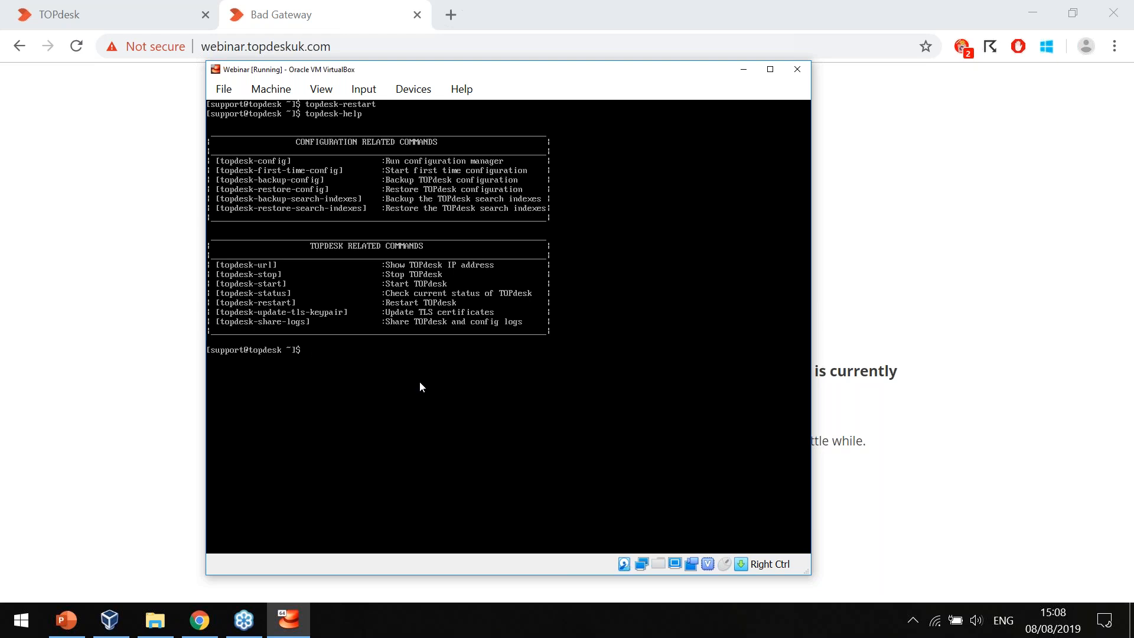
{"action": "type", "text": "ifconfig"}
{"action": "key", "text": "Return"}
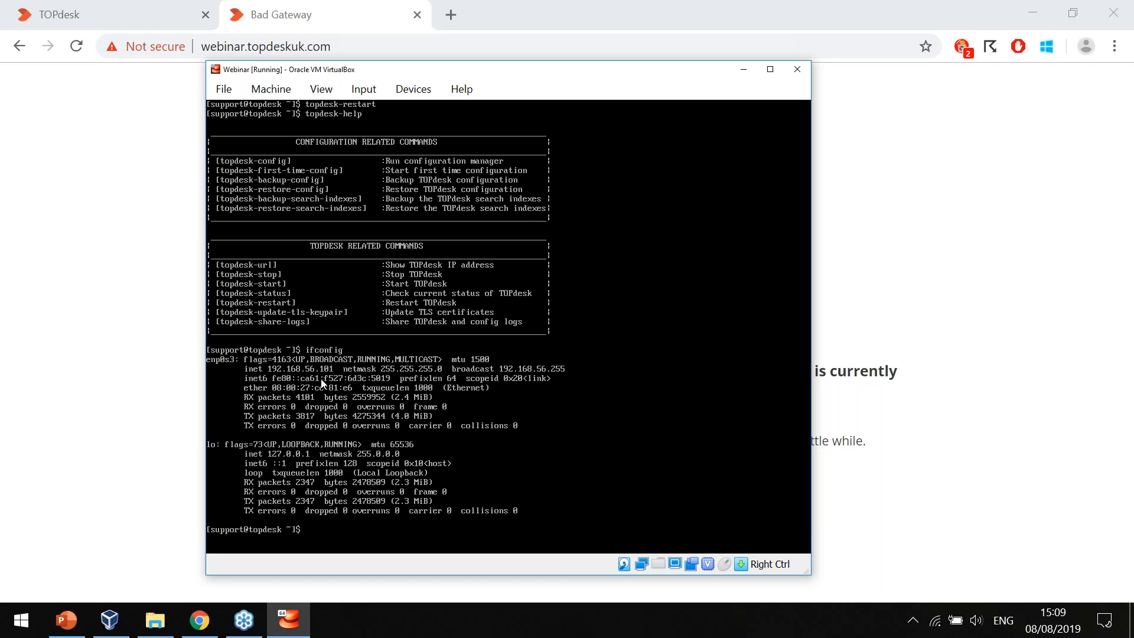
Return to the browser, reload the TOPdesk start page and open the Operator Login form.
{"action": "double_click", "coordinate": [140, 313]}
{"action": "left_click", "coordinate": [251, 307]}
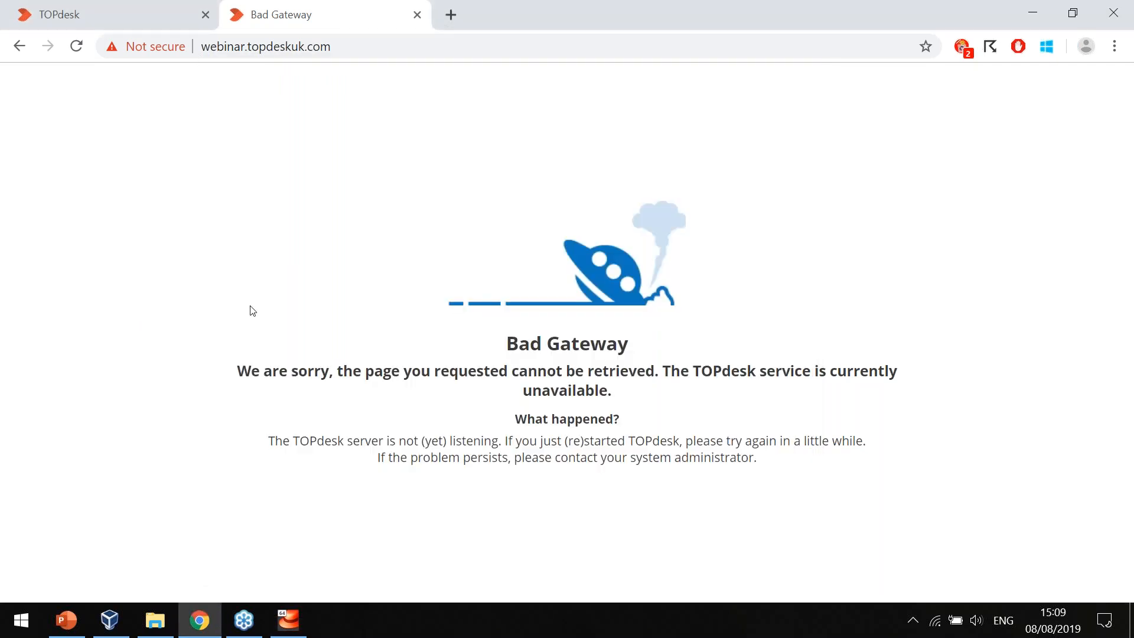
{"action": "key", "text": "F5"}
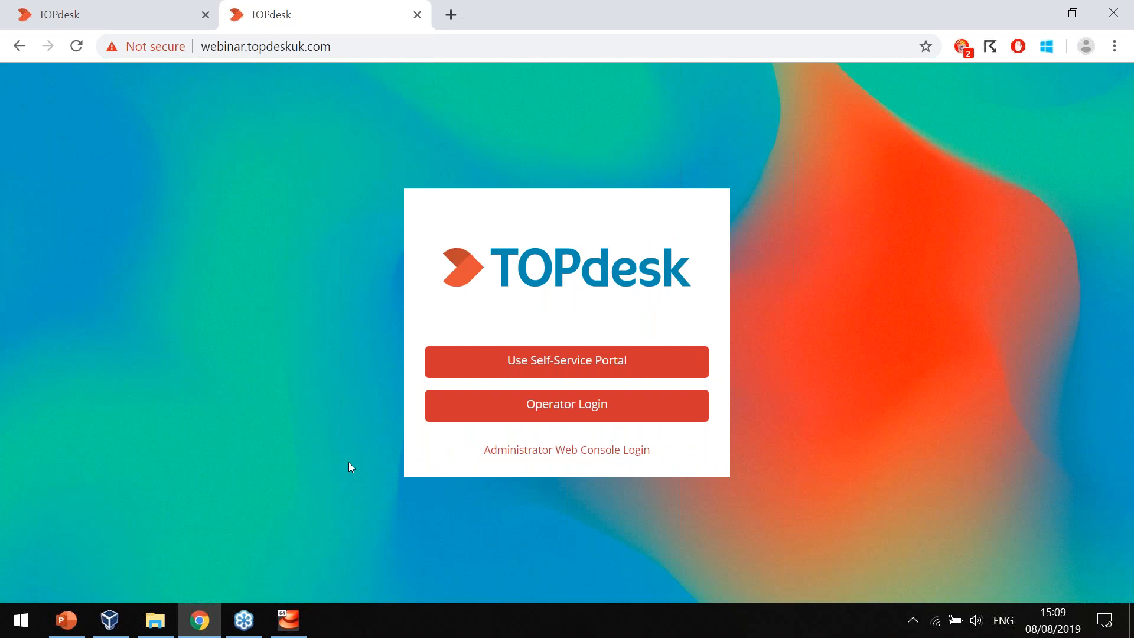
{"action": "left_click", "coordinate": [540, 417]}
Try to log in as operator admin with the account password.
{"action": "left_click", "coordinate": [644, 346]}
{"action": "type", "text": "admin"}
{"action": "key", "text": "Tab"}
{"action": "type", "text": "••••••"}
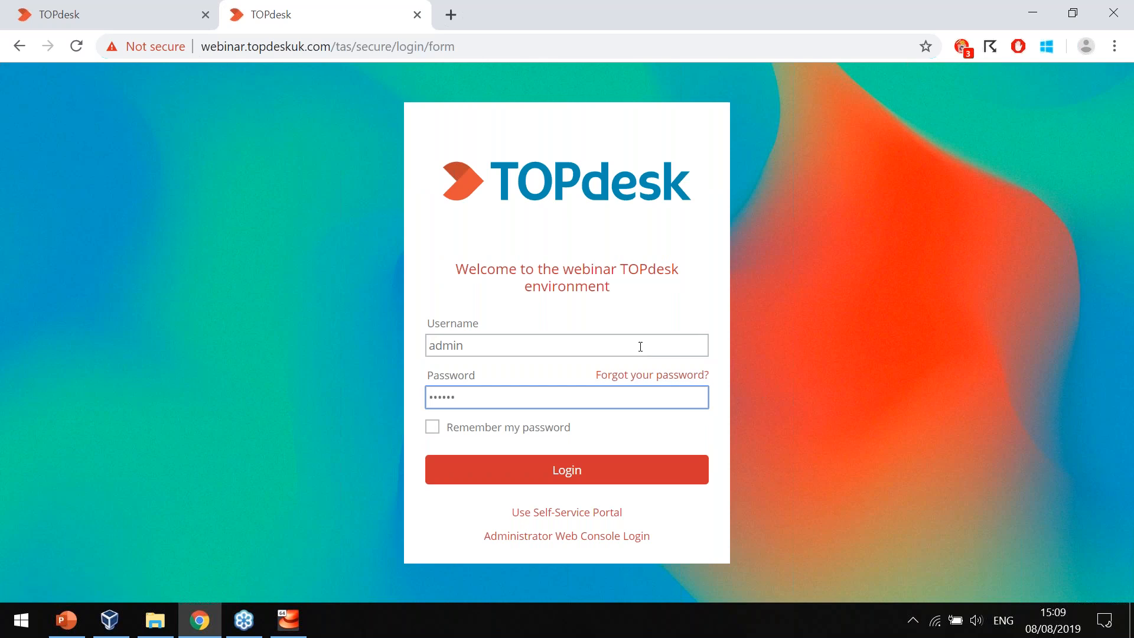
{"action": "left_click", "coordinate": [563, 477]}
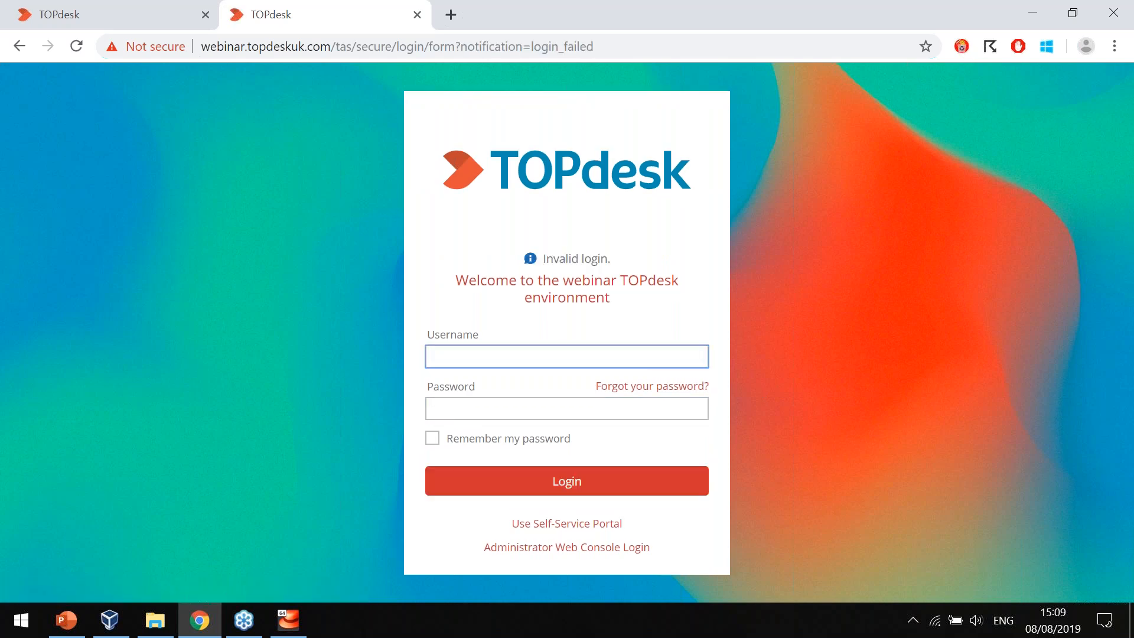
Log in as admin by re-entering the username and the account password in the cleared operator form.
{"action": "type", "text": "admin"}
{"action": "key", "text": "Tab"}
{"action": "type", "text": "•••••"}
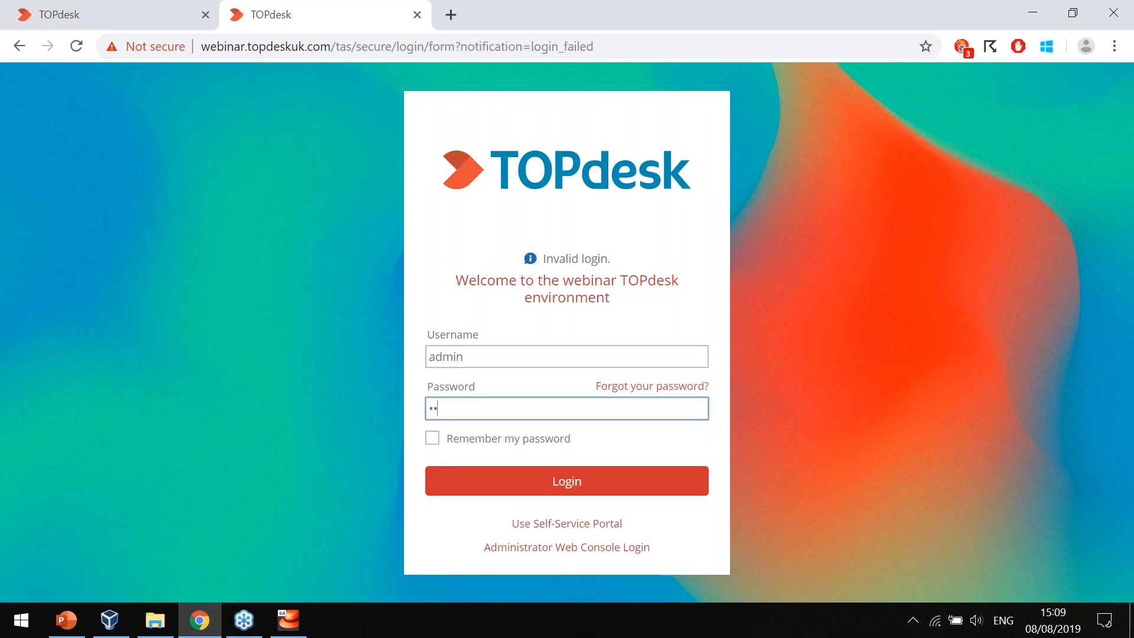
{"action": "key", "text": "Return"}
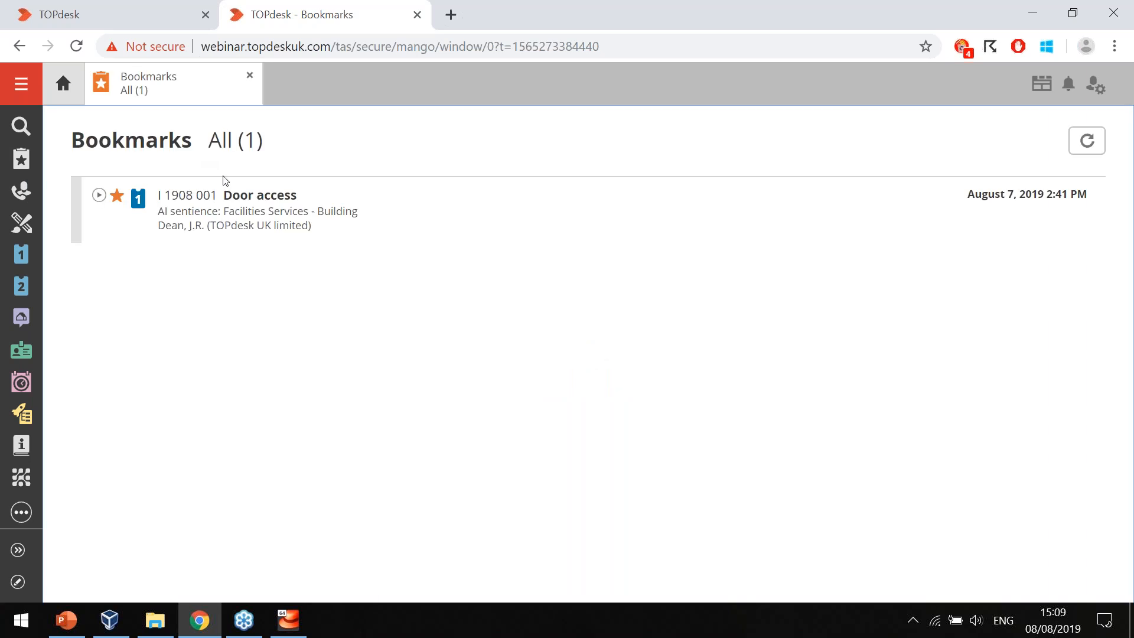
Open the bookmarked Door access incident and close the Bookmarks overview.
{"action": "left_click", "coordinate": [231, 196]}
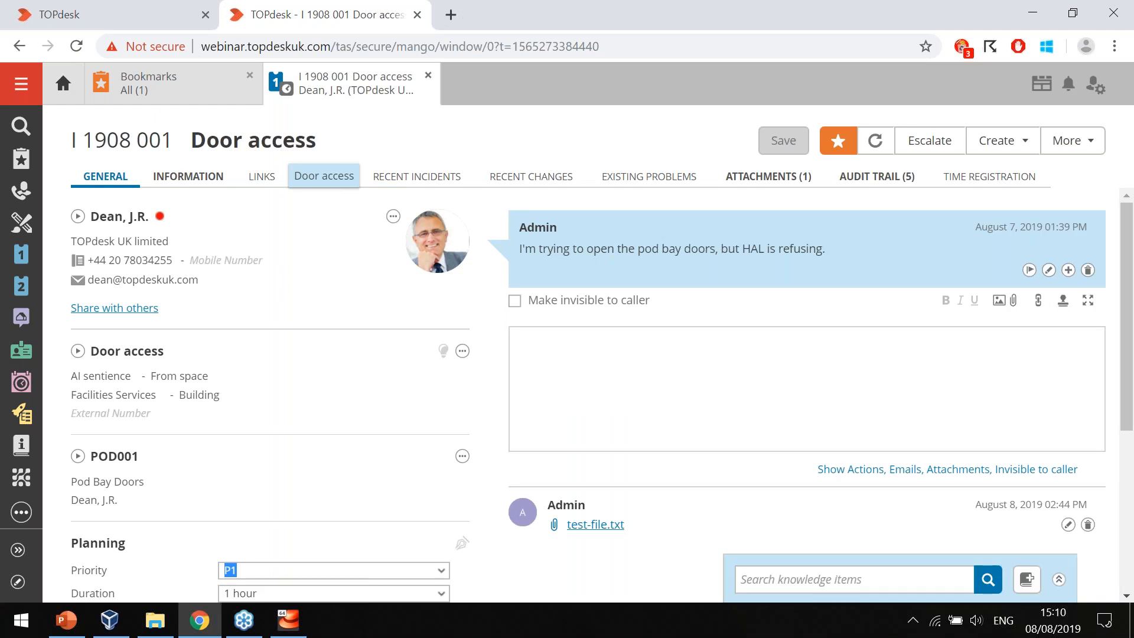
{"action": "left_click", "coordinate": [250, 75]}
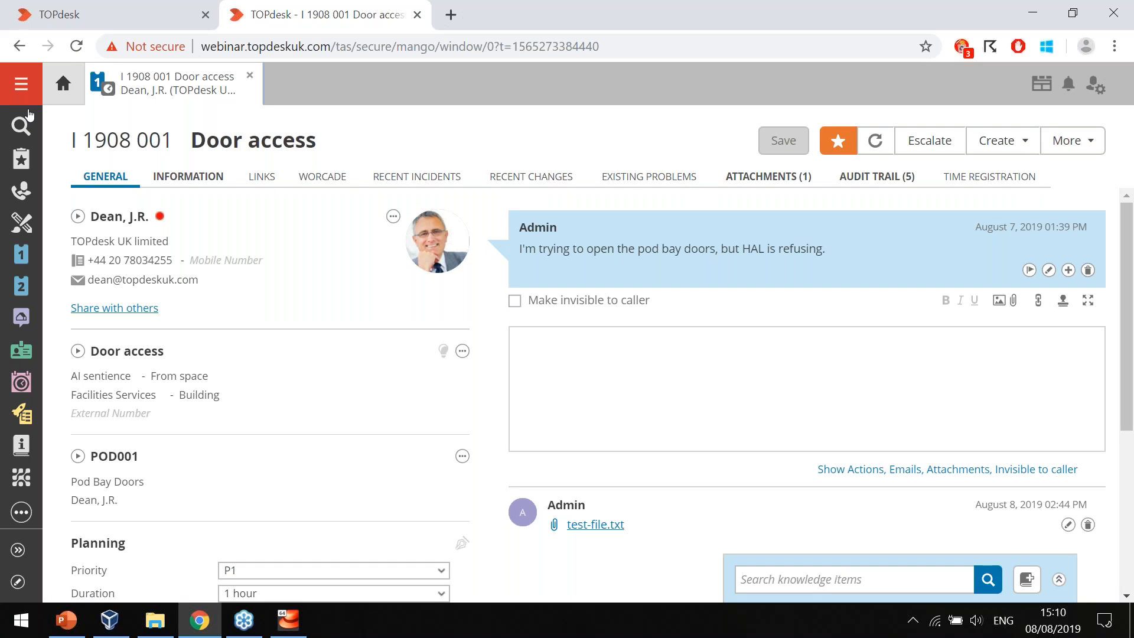
Open the General search settings under Technical Settings in the System Settings and go to the Search index section.
{"action": "left_click", "coordinate": [22, 86]}
{"action": "left_click", "coordinate": [59, 271]}
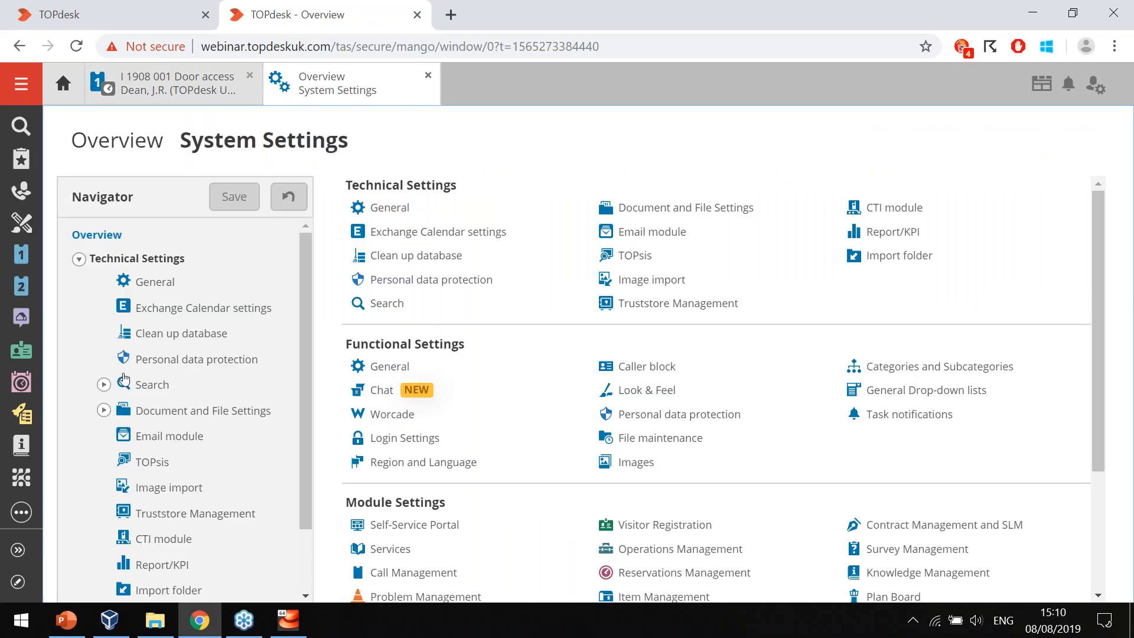
{"action": "left_click", "coordinate": [105, 386]}
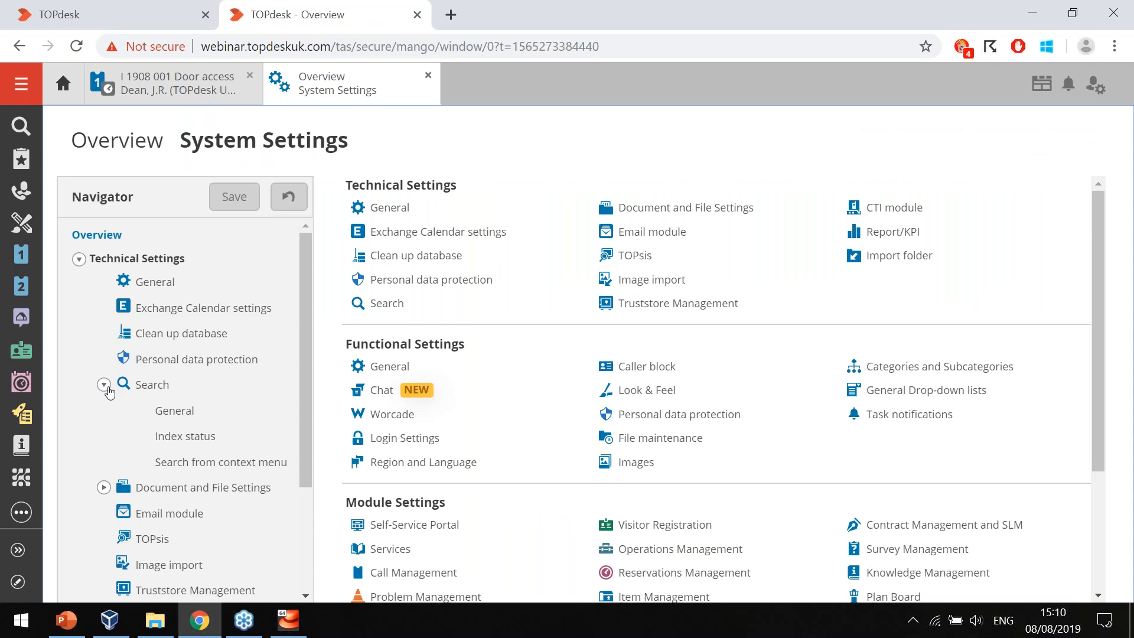
{"action": "left_click", "coordinate": [176, 412]}
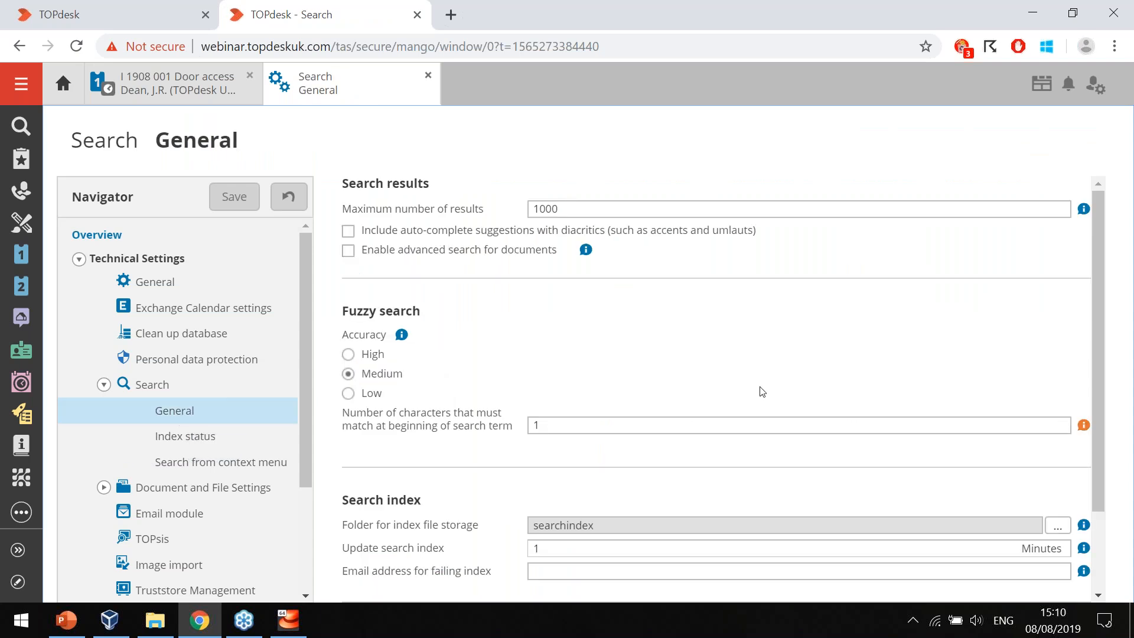
{"action": "scroll", "coordinate": [762, 392], "scroll_direction": "down", "scroll_amount": 2}
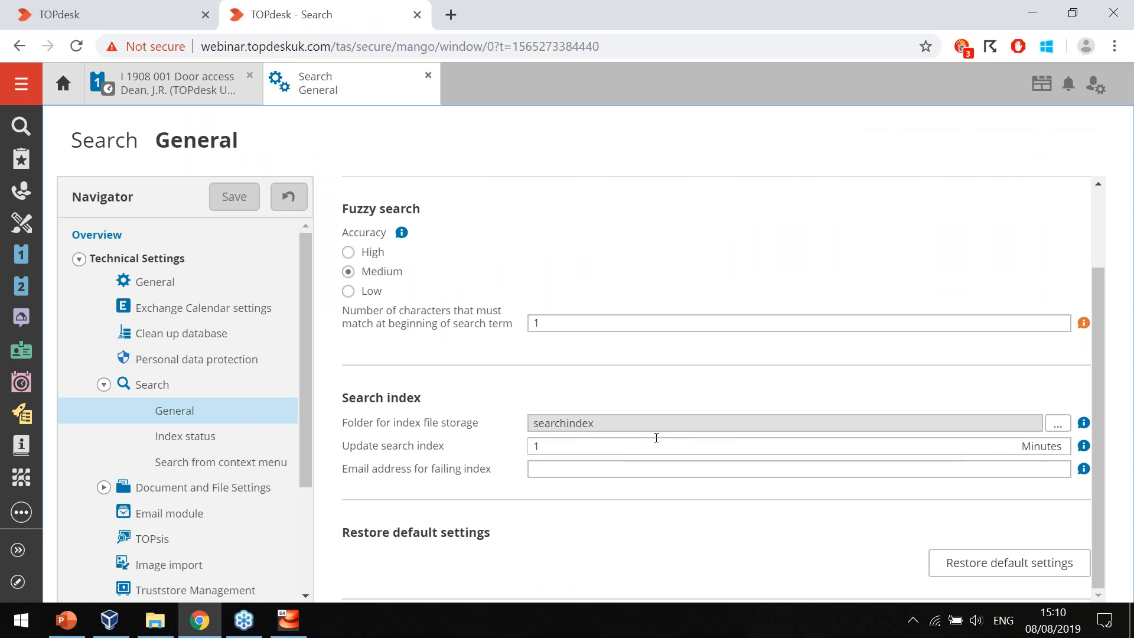
Set the folder for index file storage to /mnt/TOPdesk/dataFolder/searchindex, verify it and save the search settings.
{"action": "left_click", "coordinate": [1058, 424]}
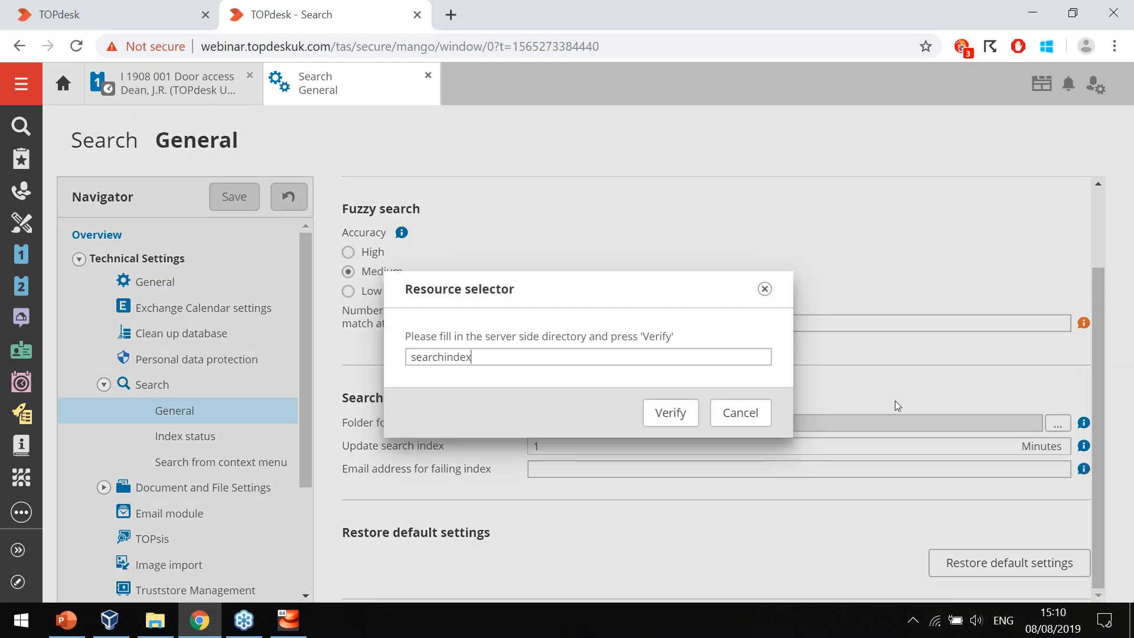
{"action": "double_click", "coordinate": [612, 355]}
{"action": "key", "text": "BackSpace"}
{"action": "type", "text": "/mn"}
{"action": "key", "text": "BackSpace"}
{"action": "key", "text": "BackSpace"}
{"action": "type", "text": "mnt/TOPdesk/dataFolder/"}
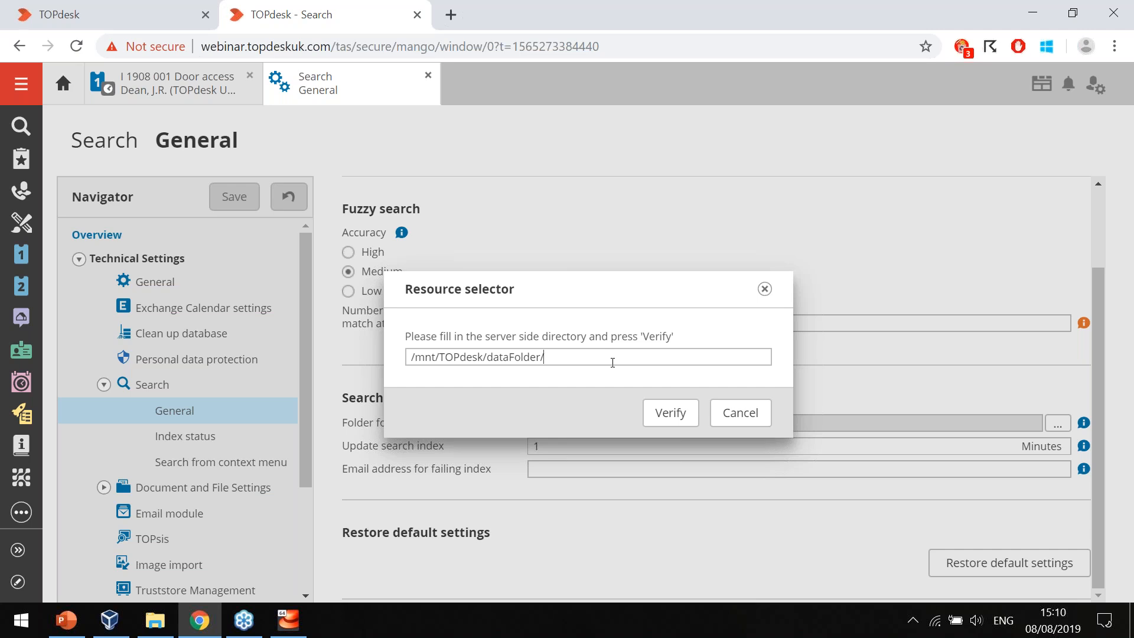
{"action": "type", "text": "searchindex"}
{"action": "left_click", "coordinate": [678, 414]}
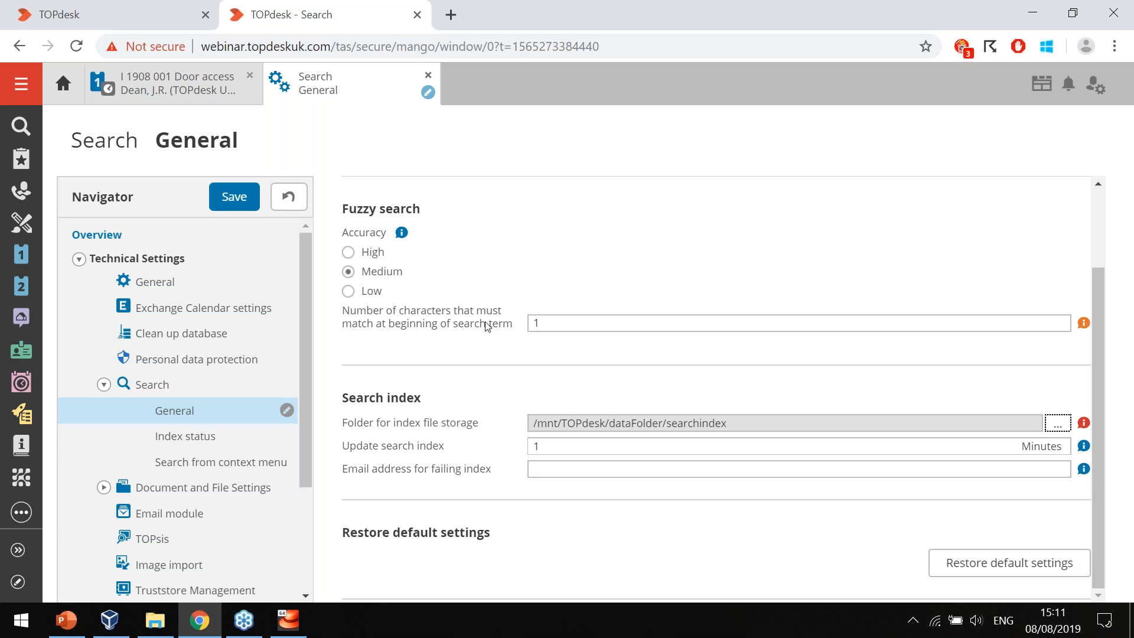
{"action": "left_click", "coordinate": [234, 197]}
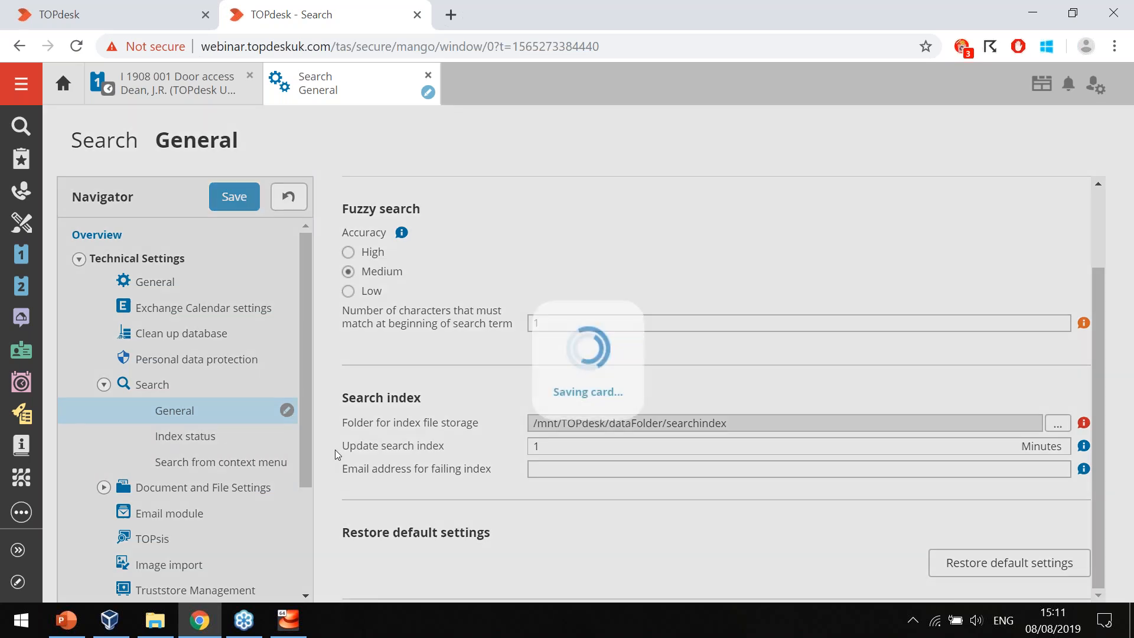
{"action": "left_click", "coordinate": [739, 402]}
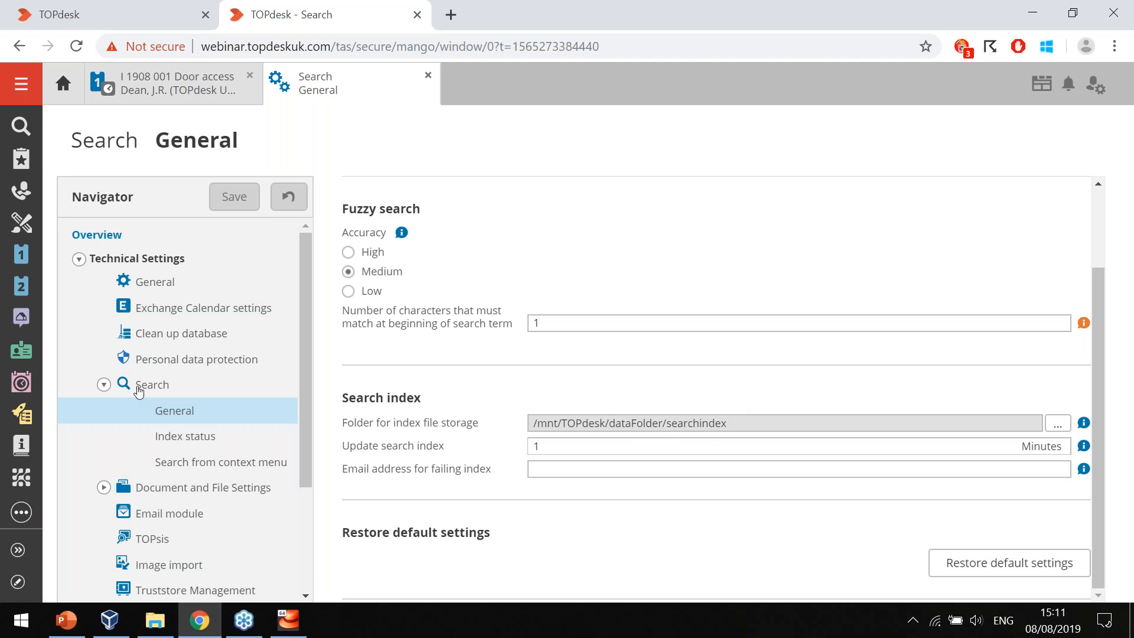
Set the Upload files folder in the Upload and link settings to /mnt/TOPdesk/dataFolder/uploads, verify it and save.
{"action": "left_click", "coordinate": [104, 488]}
{"action": "left_click", "coordinate": [183, 518]}
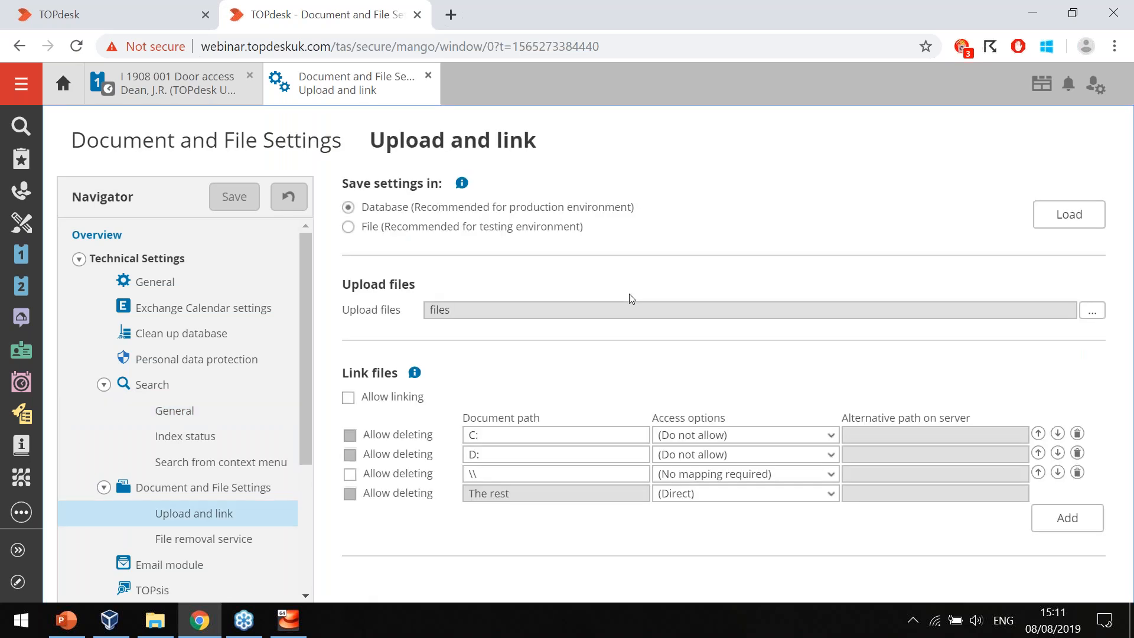
{"action": "left_click", "coordinate": [1092, 311]}
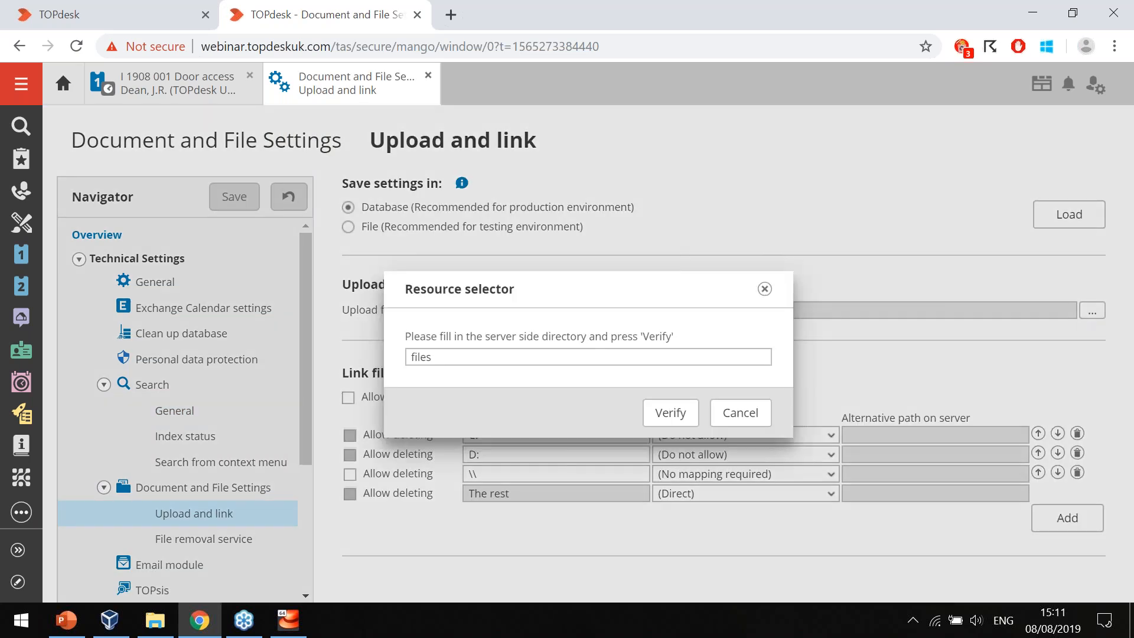
{"action": "key", "text": "ctrl+a"}
{"action": "key", "text": "BackSpace"}
{"action": "type", "text": "/mnt/TOPdesk/dataf"}
{"action": "key", "text": "BackSpace"}
{"action": "type", "text": "Folder/"}
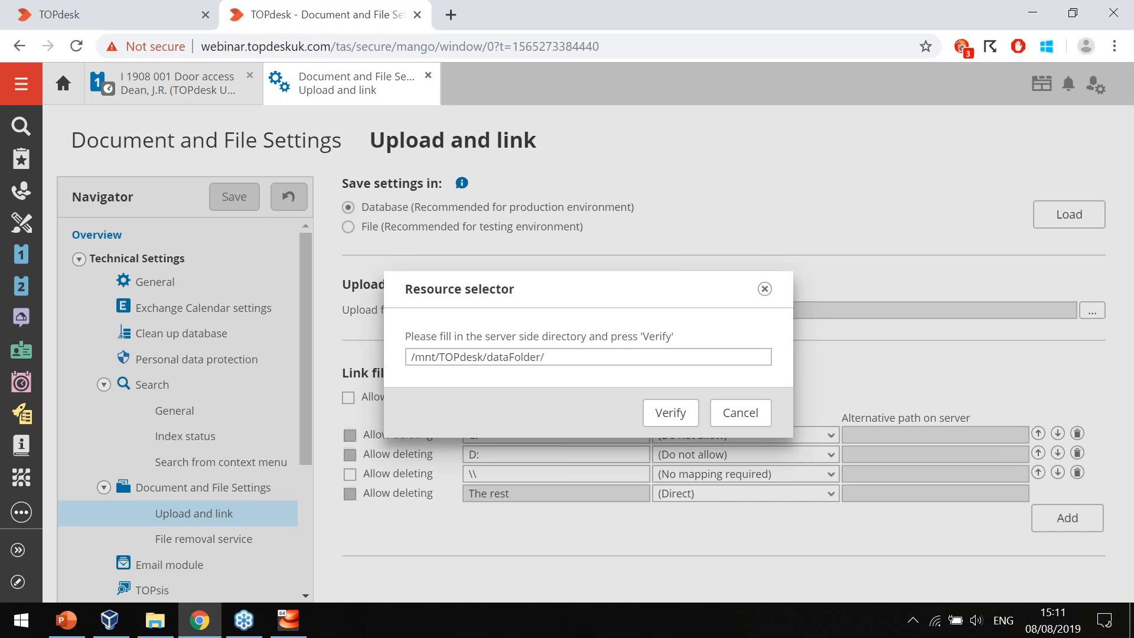
{"action": "type", "text": "uploads"}
{"action": "left_click", "coordinate": [669, 409]}
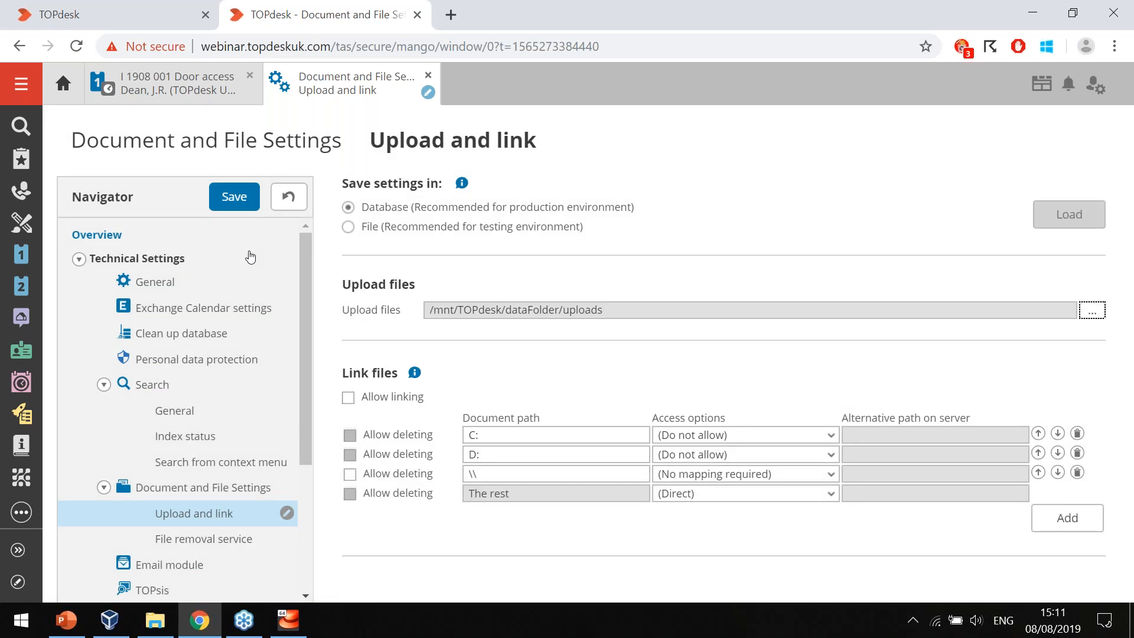
{"action": "left_click", "coordinate": [238, 203]}
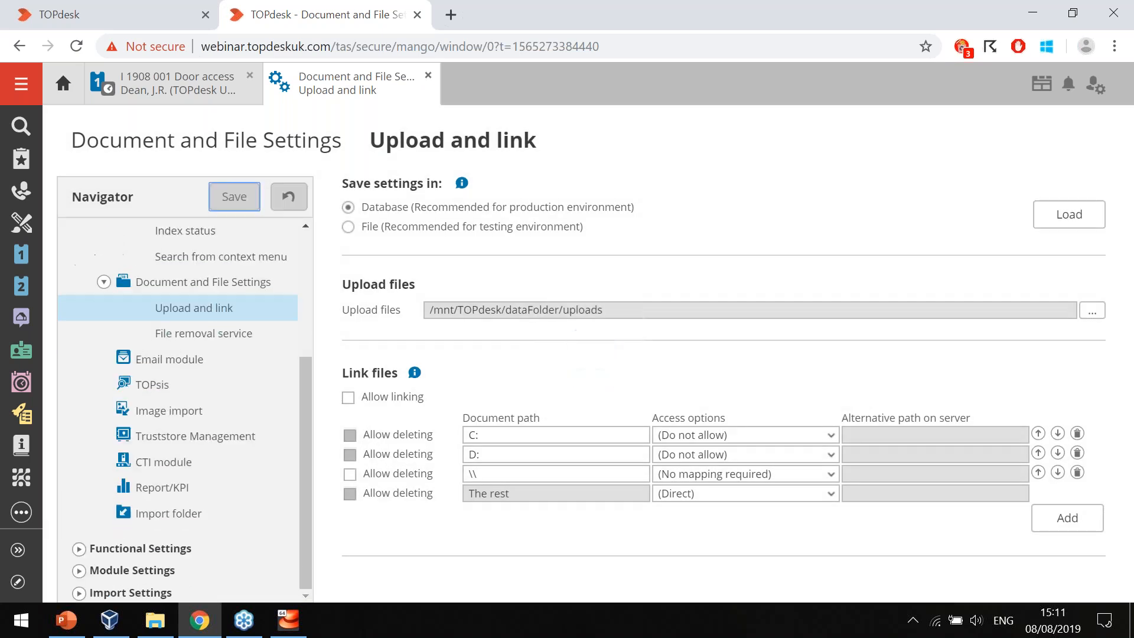
Set the Import folder in the Technical Settings to /mnt/TOPdesk/dataFolder/import, verify it and save.
{"action": "left_click", "coordinate": [143, 513]}
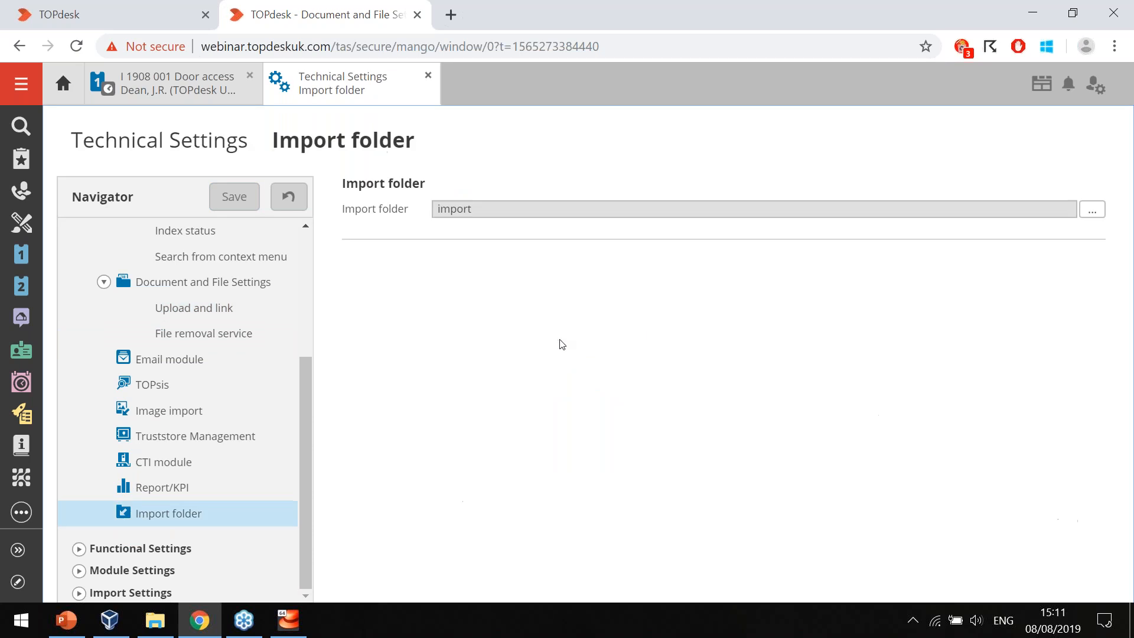
{"action": "left_click", "coordinate": [1092, 209]}
{"action": "key", "text": "BackSpace"}
{"action": "type", "text": "/mnt/TOPdesk/"}
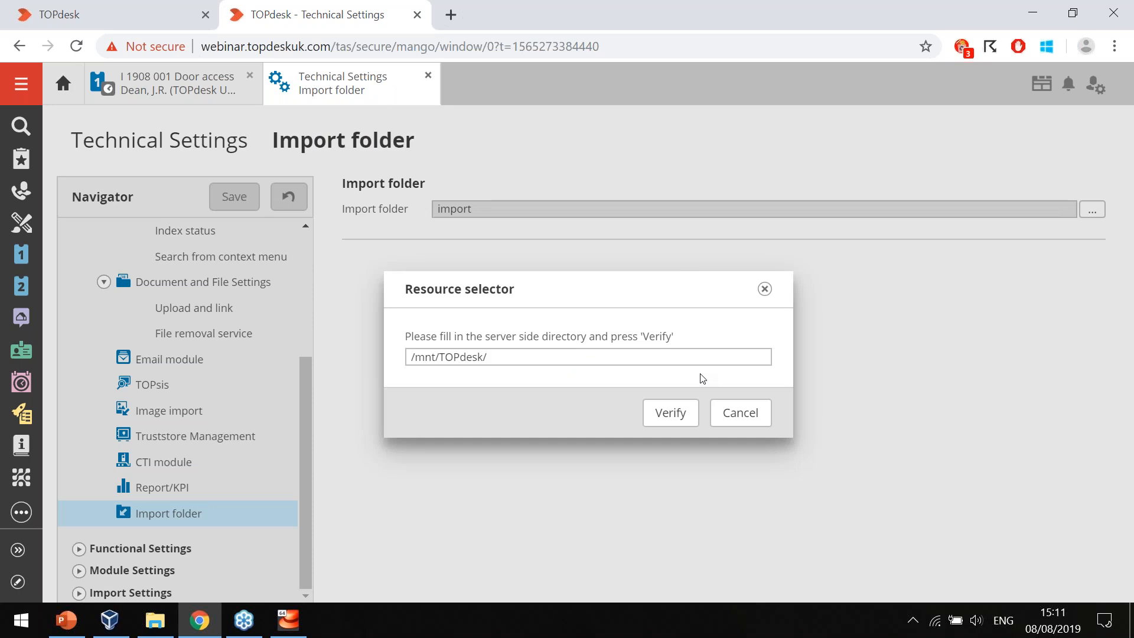
{"action": "type", "text": "dataFolder/import"}
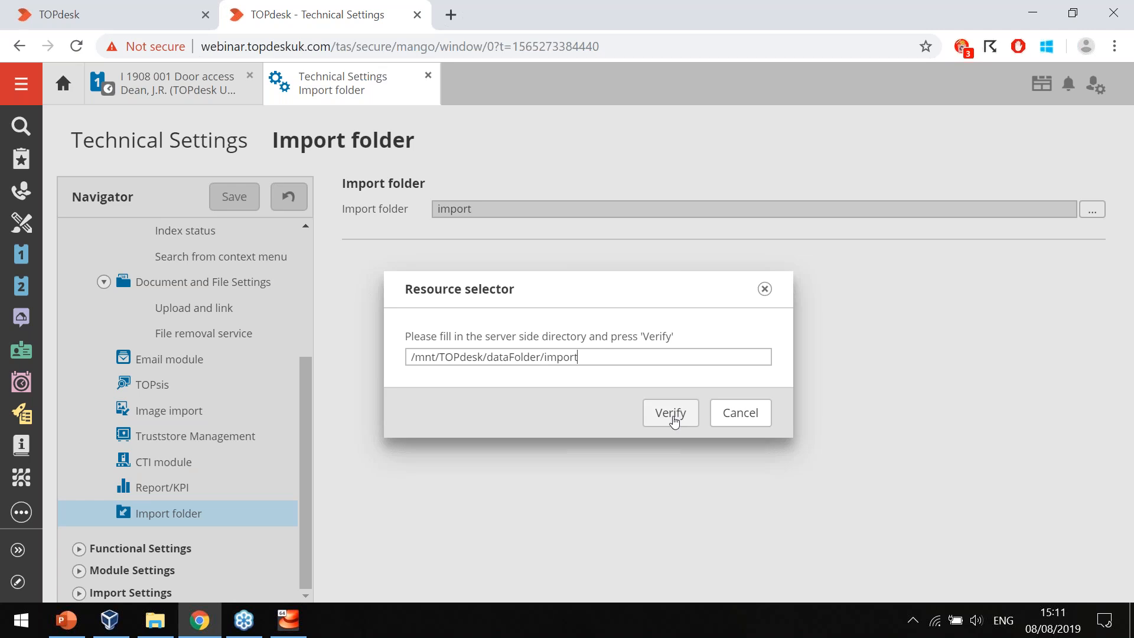
{"action": "left_click", "coordinate": [671, 413]}
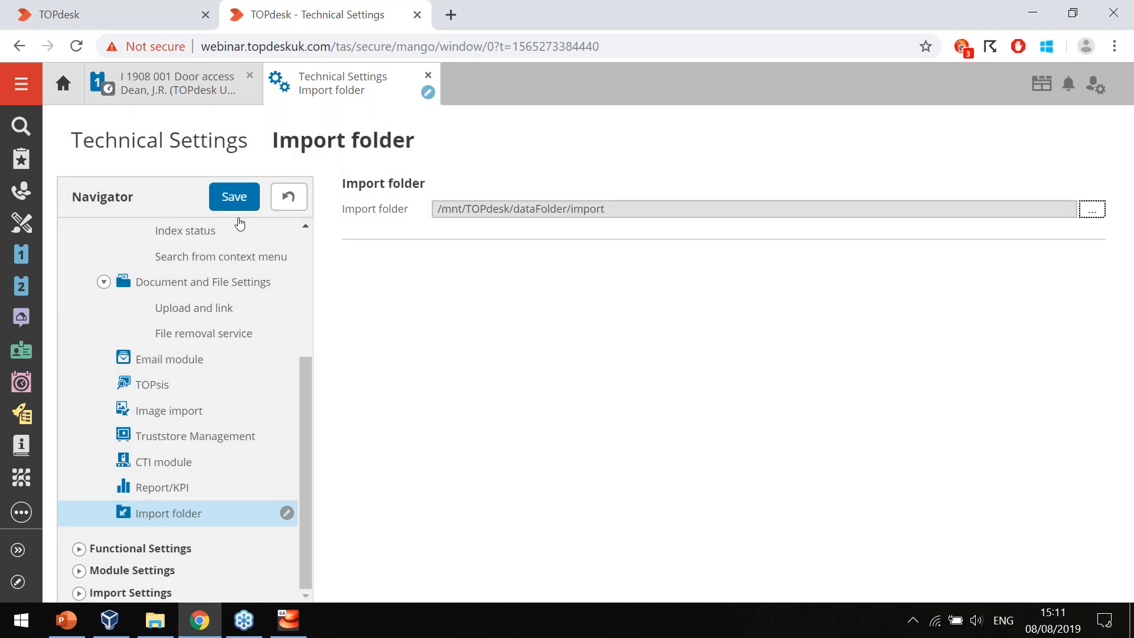
{"action": "left_click", "coordinate": [234, 196]}
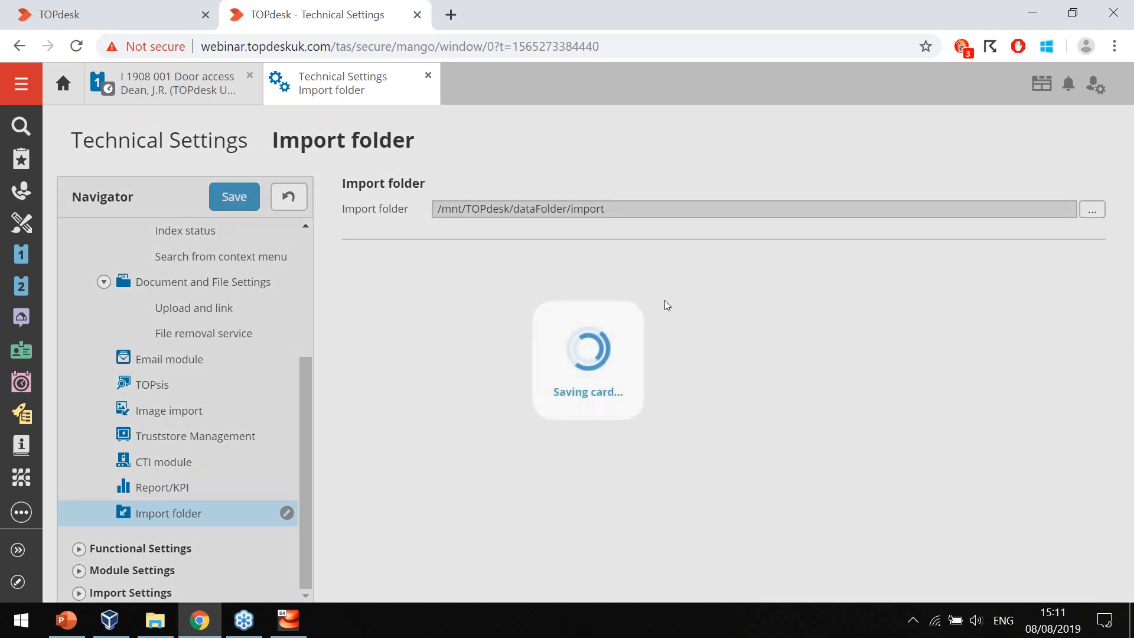
Switch to the Webinar virtual machine and restart TOPdesk with the topdesk-restart command.
{"action": "key", "text": "alt+Tab"}
{"action": "type", "text": "topdesk-restart"}
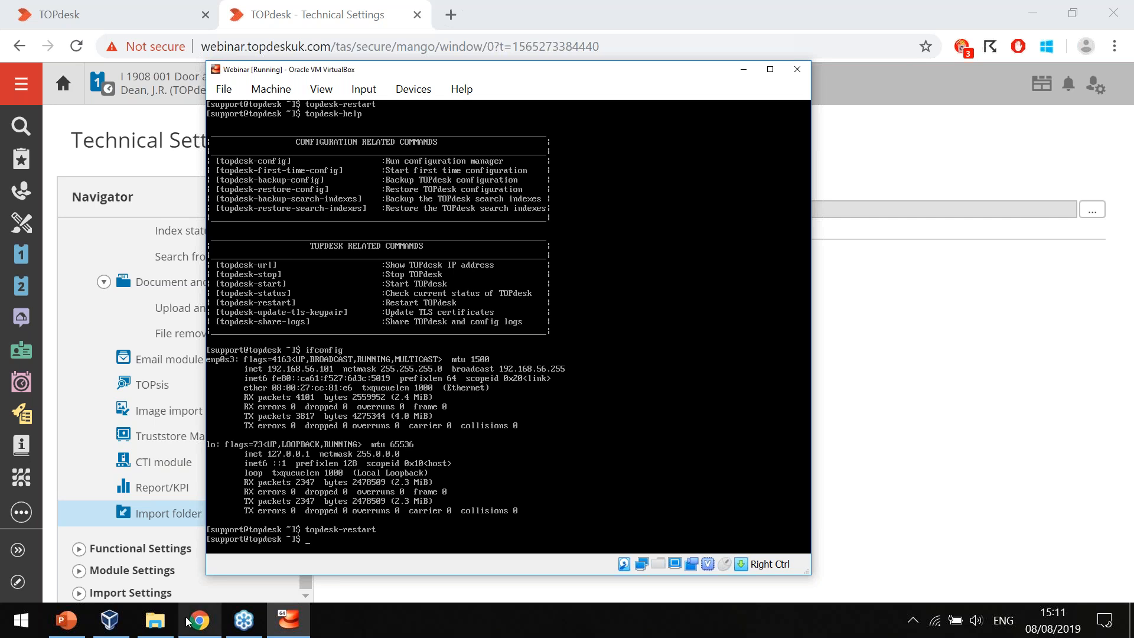
Switch to File Explorer and inspect the import and uploads folders inside the Virtual appliance share folder.
{"action": "left_click", "coordinate": [155, 620]}
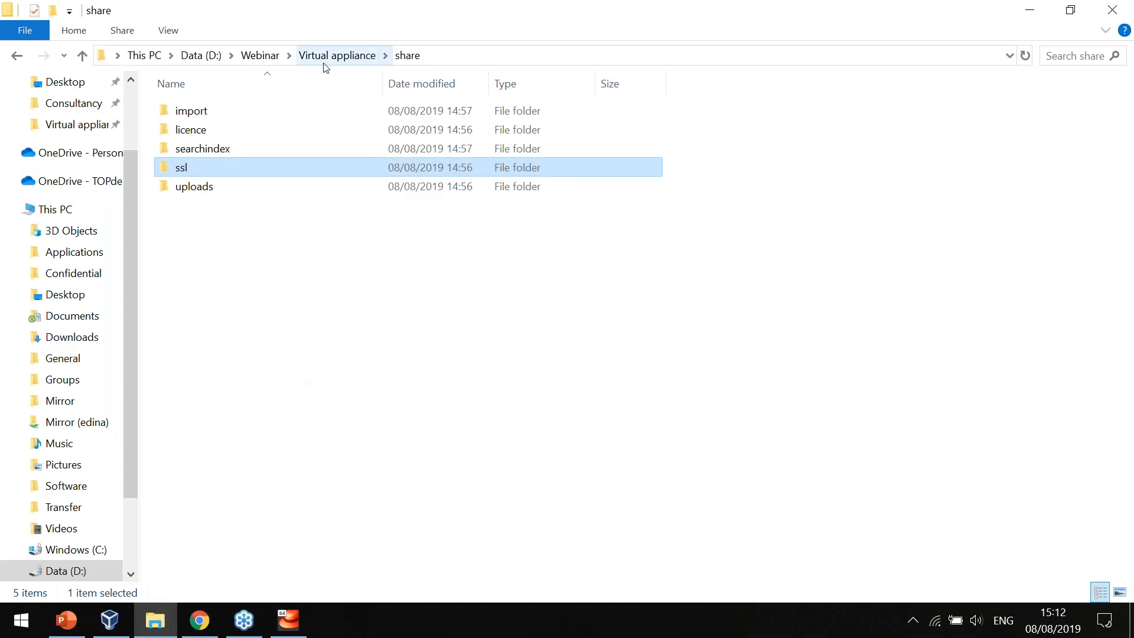
{"action": "left_click", "coordinate": [277, 290]}
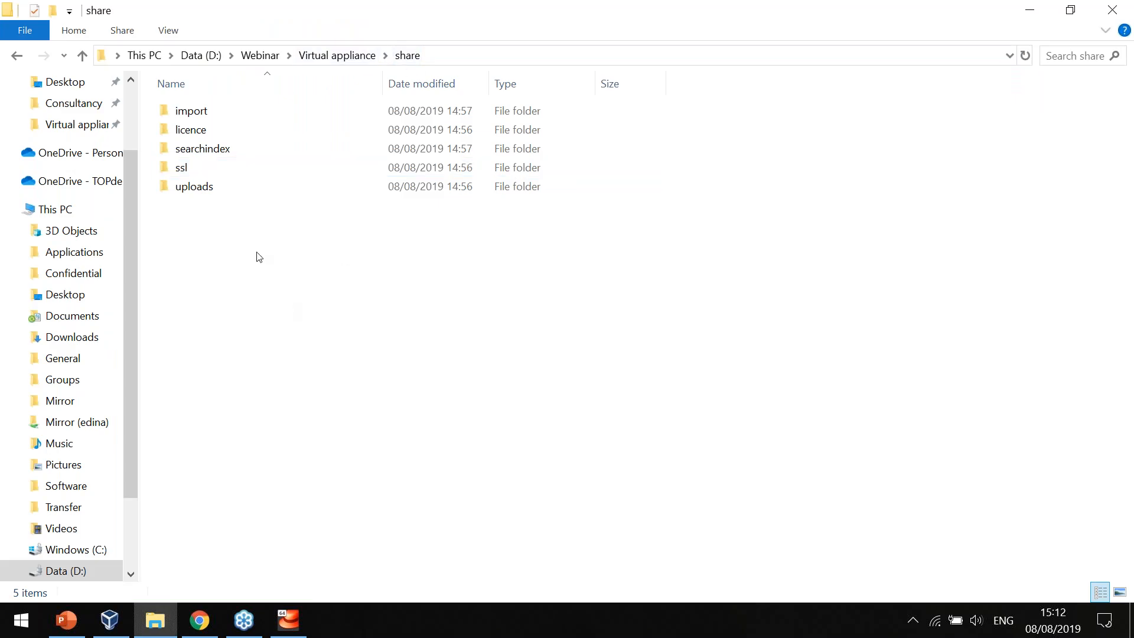
{"action": "left_click", "coordinate": [203, 153]}
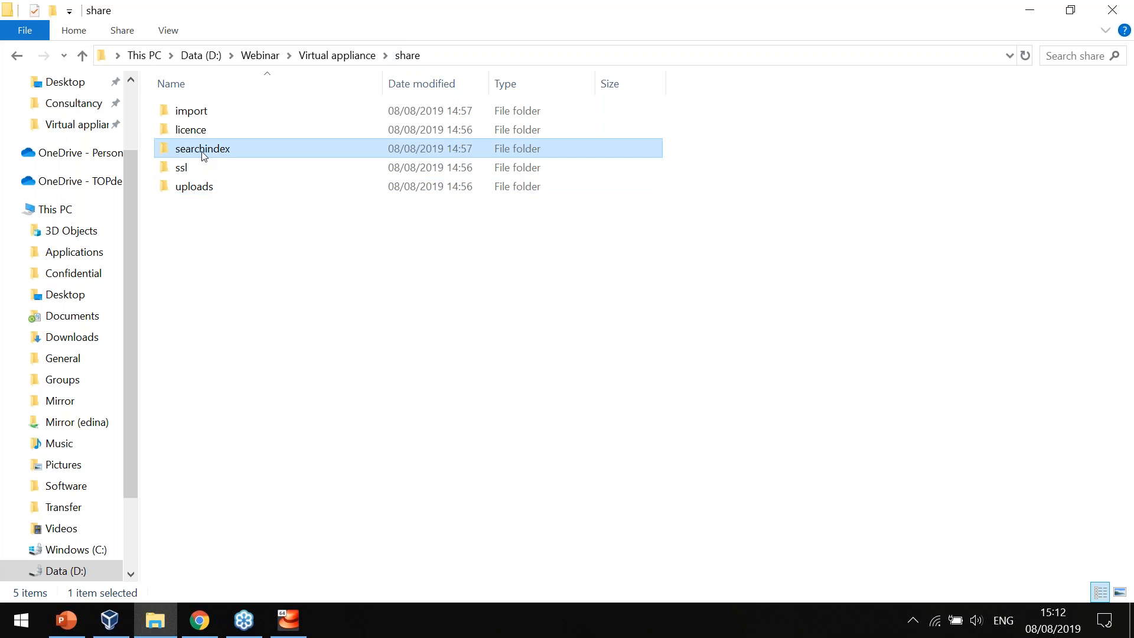
{"action": "left_click", "coordinate": [195, 117]}
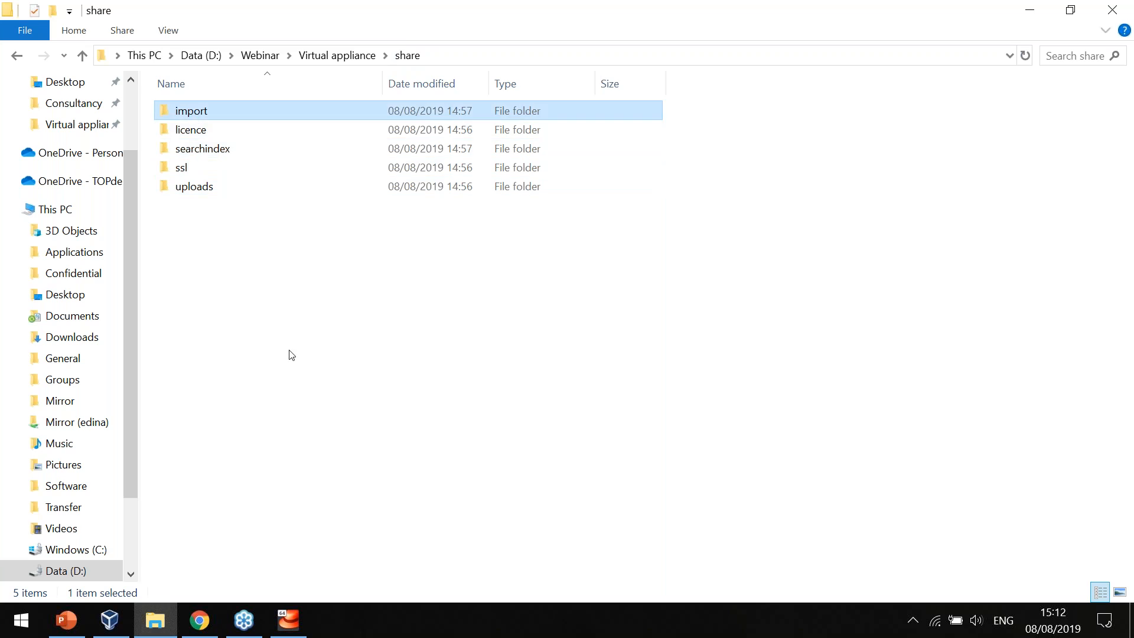
{"action": "left_click", "coordinate": [291, 355]}
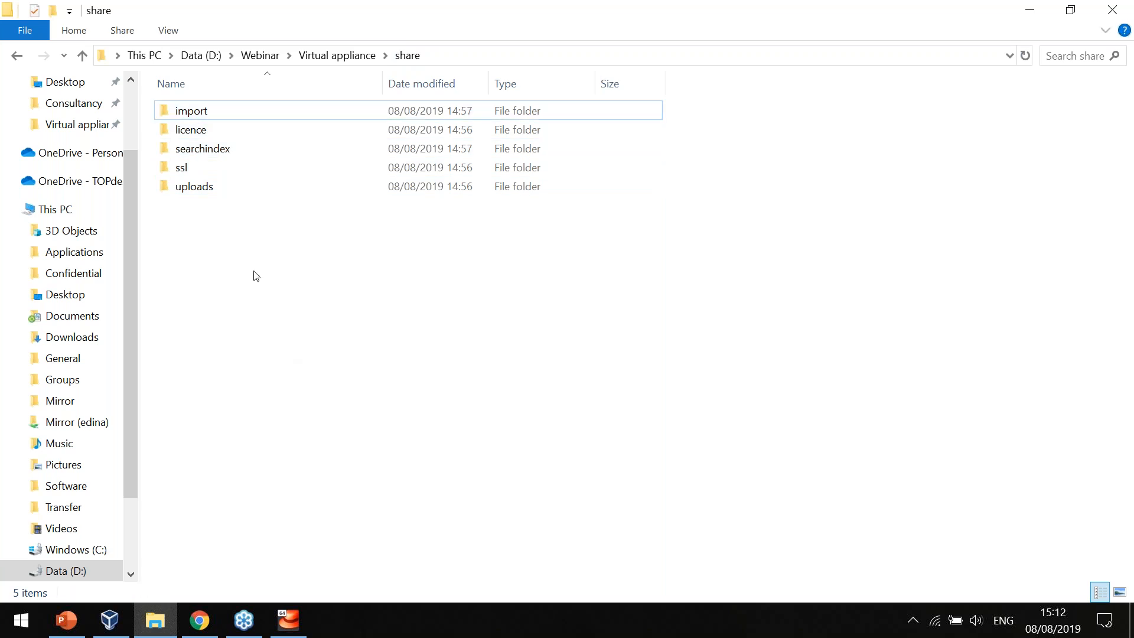
{"action": "double_click", "coordinate": [215, 117]}
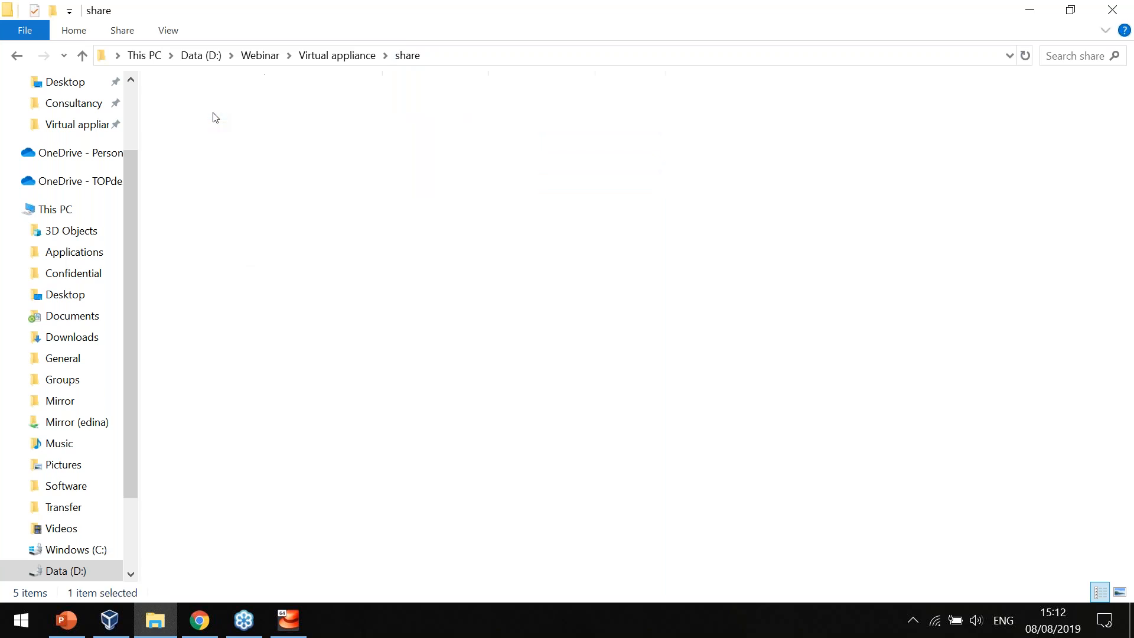
{"action": "left_click", "coordinate": [400, 56]}
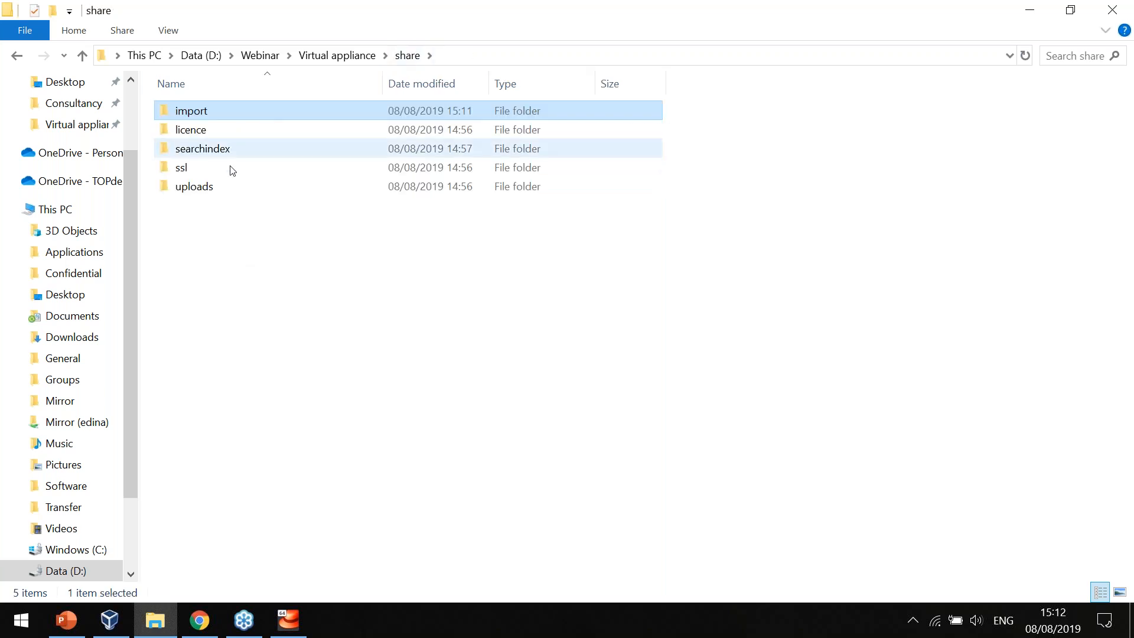
{"action": "double_click", "coordinate": [224, 188]}
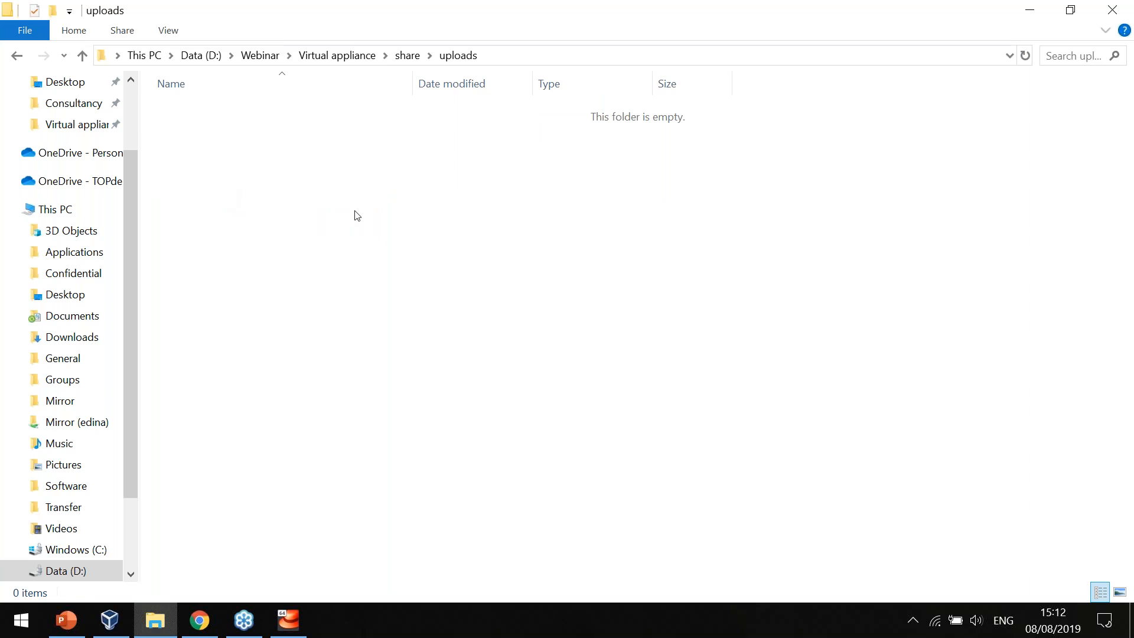
Copy the incident folder from the files folder of the TOPdesk classic directory.
{"action": "key", "text": "alt+Up"}
{"action": "key", "text": "alt+Up"}
{"action": "key", "text": "alt+Up"}
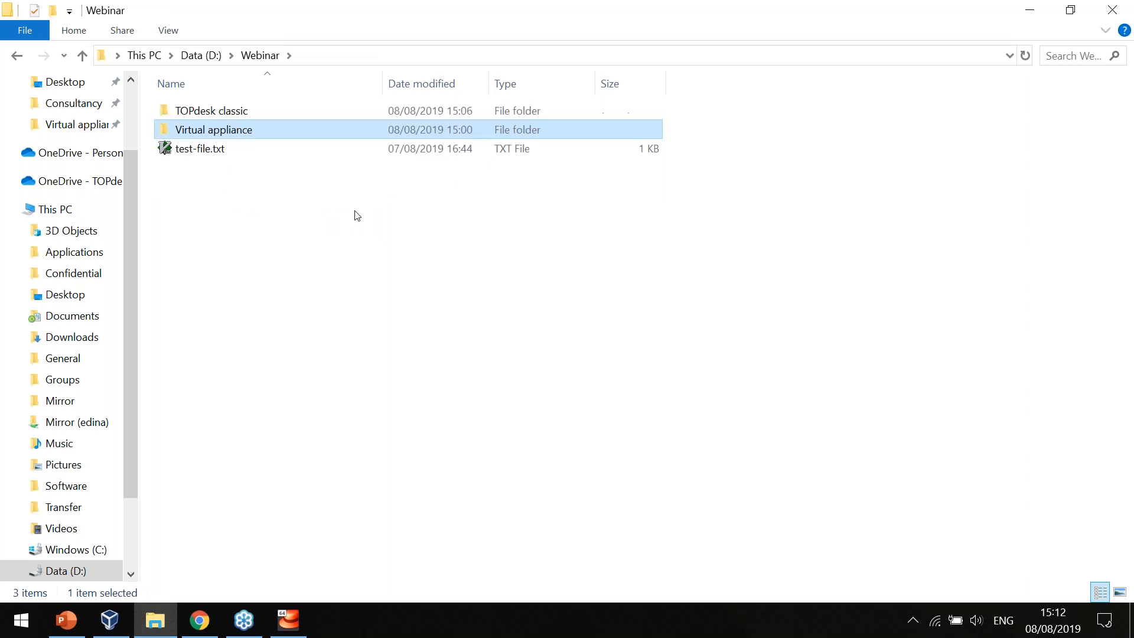
{"action": "double_click", "coordinate": [254, 111]}
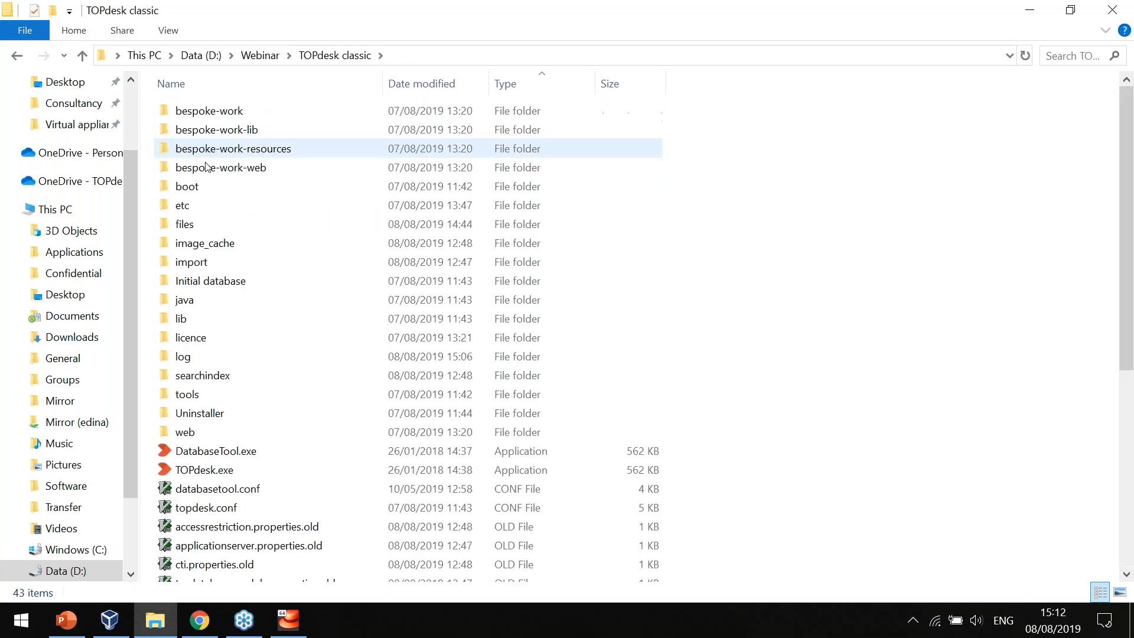
{"action": "double_click", "coordinate": [197, 230]}
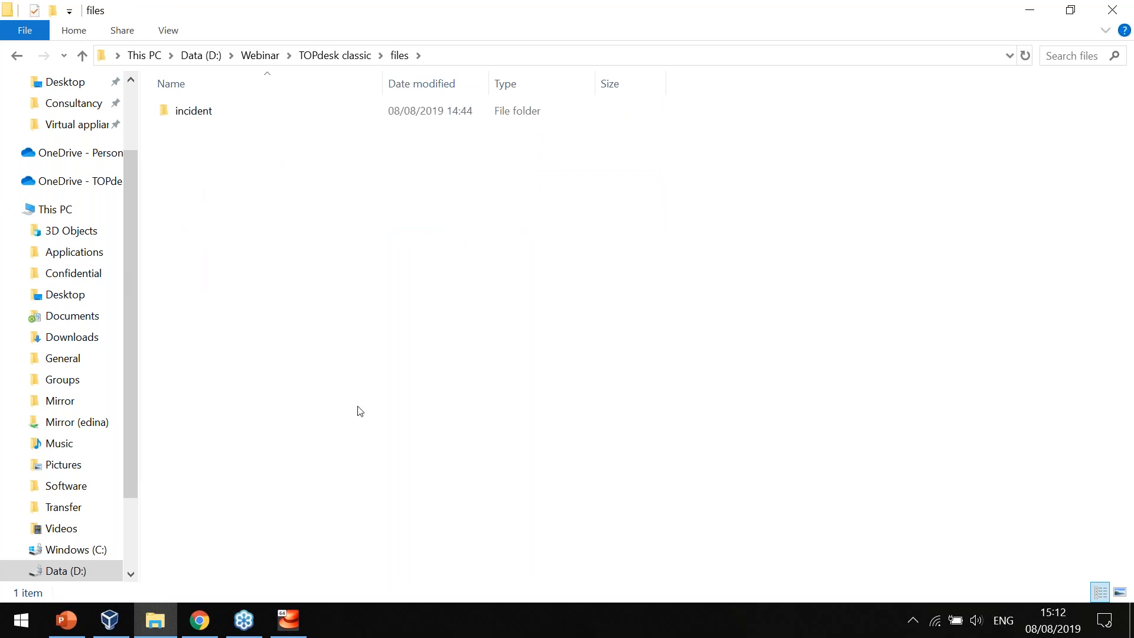
{"action": "key", "text": "Down"}
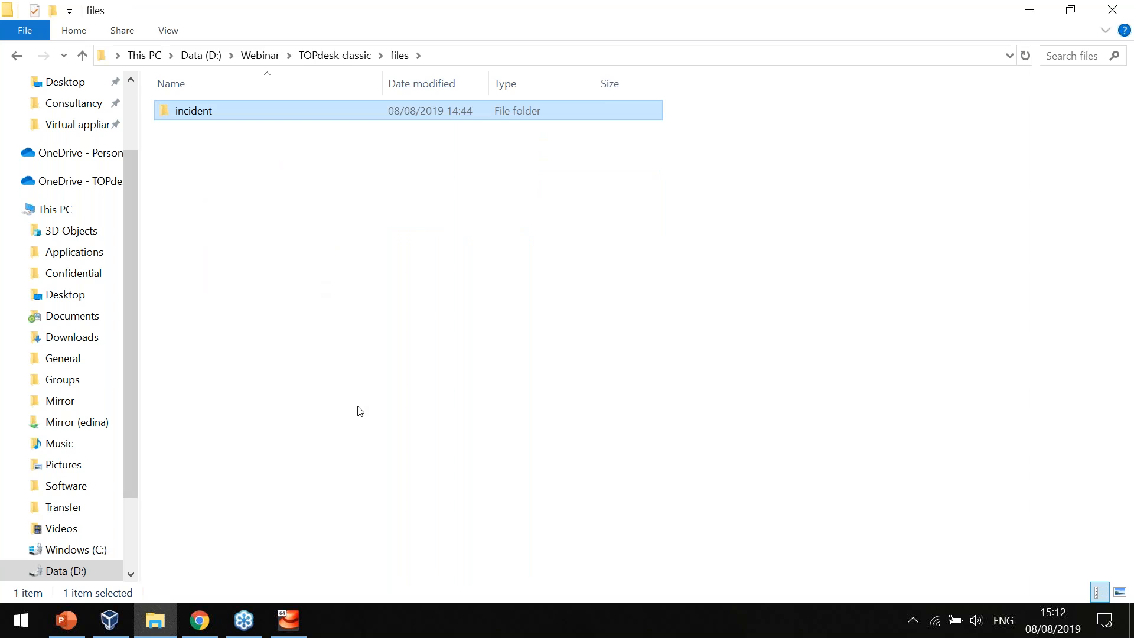
{"action": "key", "text": "BackSpace"}
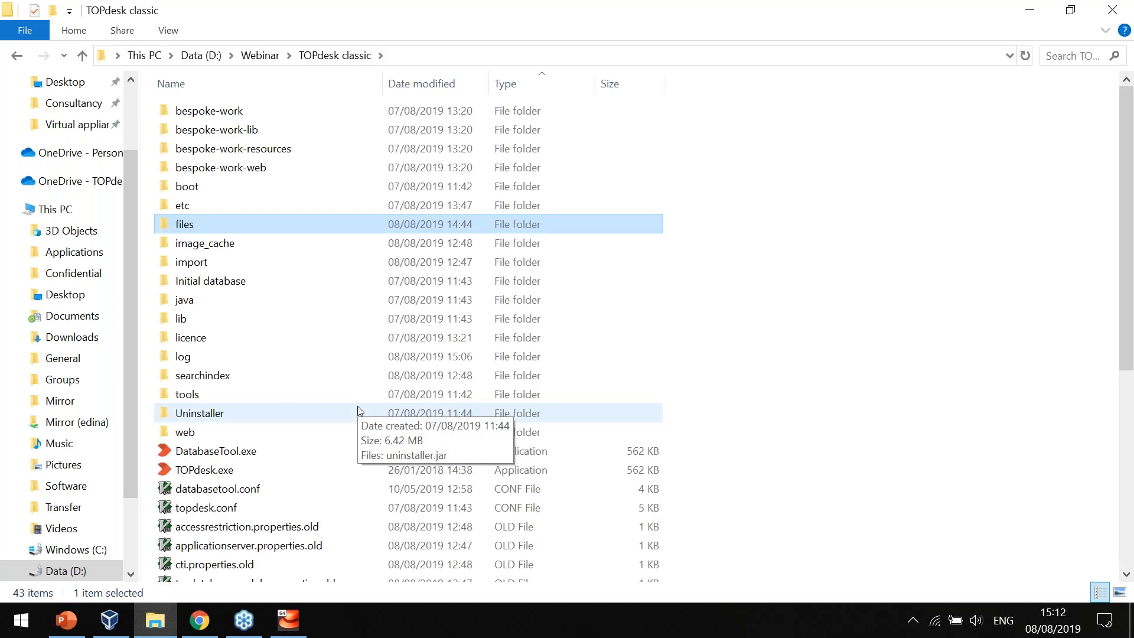
Paste the copied incident folder into the uploads folder of the Virtual appliance share.
{"action": "key", "text": "BackSpace"}
{"action": "key", "text": "Down"}
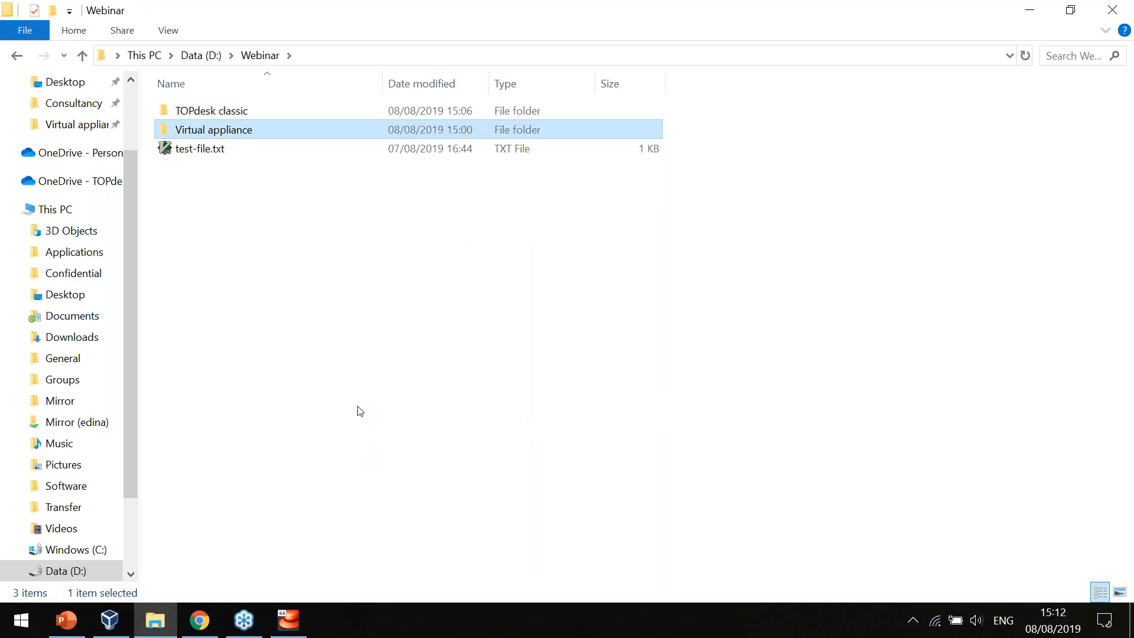
{"action": "key", "text": "Return"}
{"action": "key", "text": "Down"}
{"action": "key", "text": "Return"}
{"action": "key", "text": "BackSpace"}
{"action": "key", "text": "Down"}
{"action": "key", "text": "Return"}
{"action": "key", "text": "Down"}
{"action": "key", "text": "Down"}
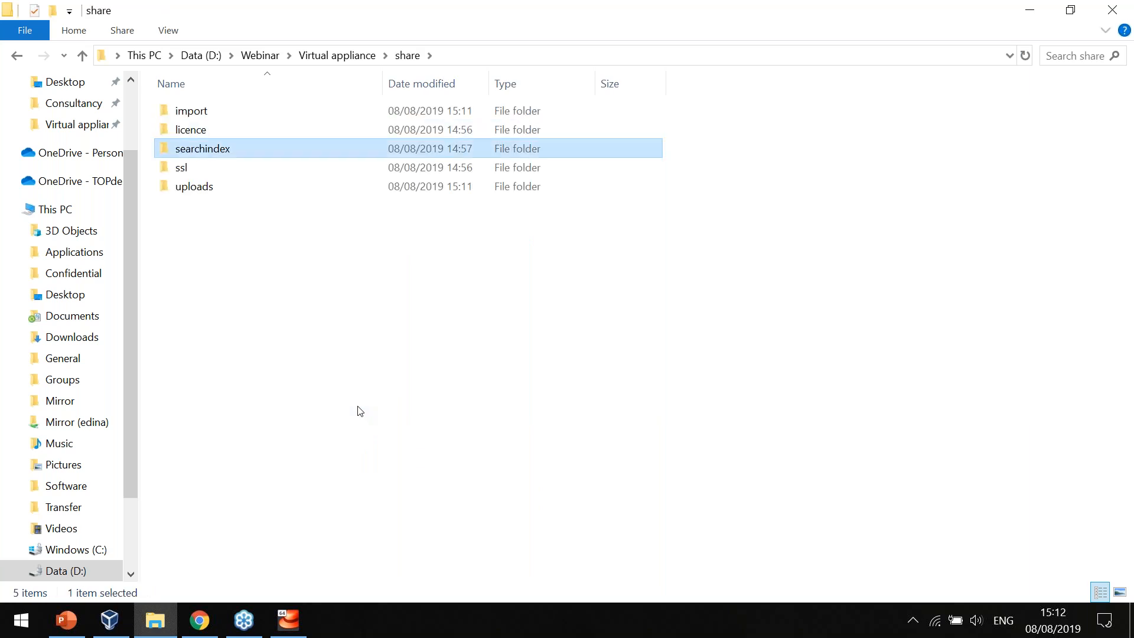
{"action": "key", "text": "Down"}
{"action": "key", "text": "Down"}
{"action": "key", "text": "Return"}
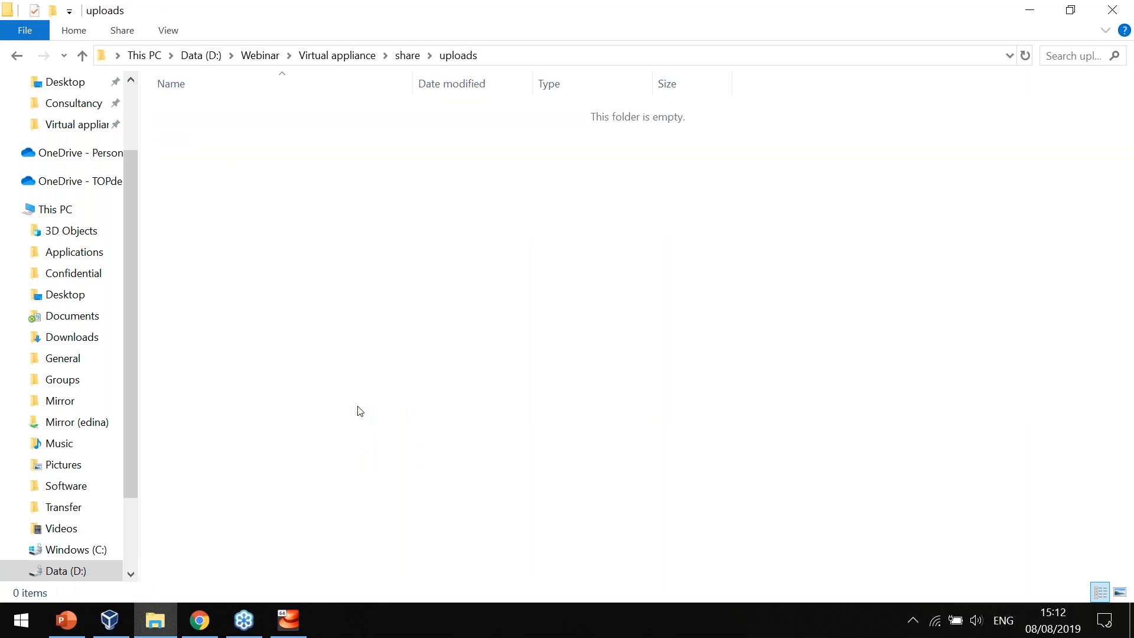
{"action": "key", "text": "Down"}
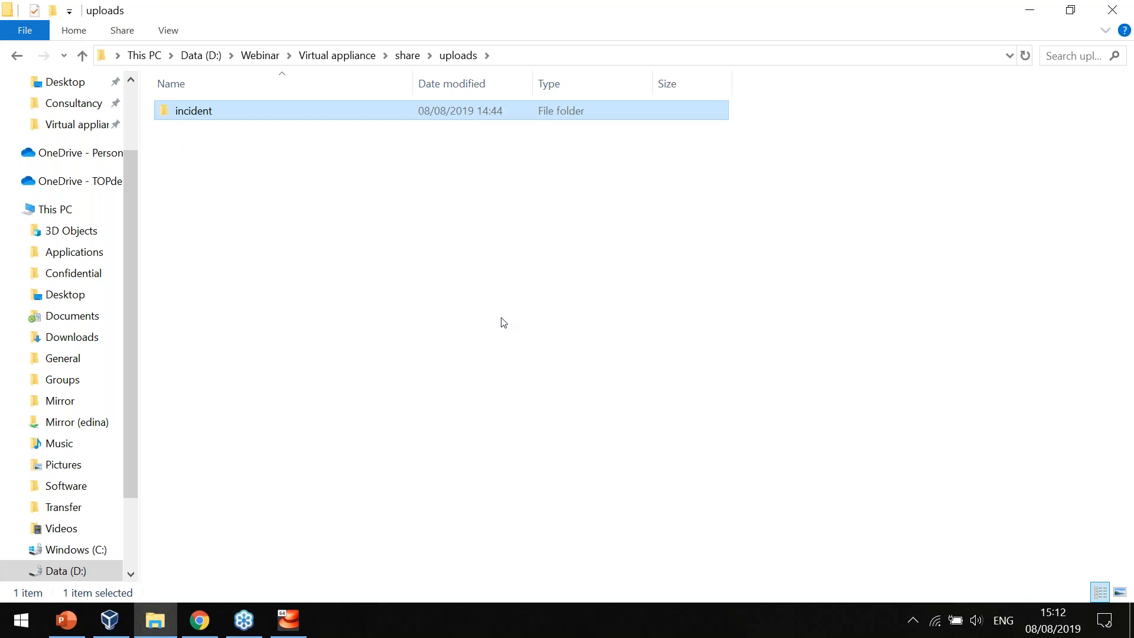
{"action": "left_click", "coordinate": [504, 322]}
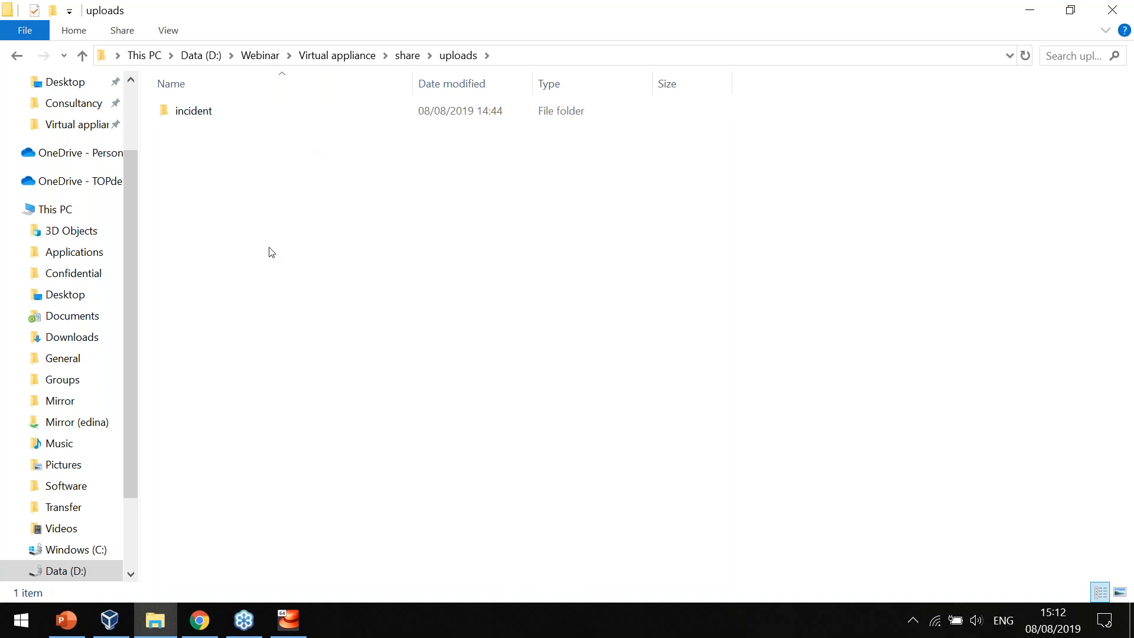
Examine the import folder in TOPdesk classic and the matching import folder in the Virtual appliance share.
{"action": "left_click", "coordinate": [261, 55]}
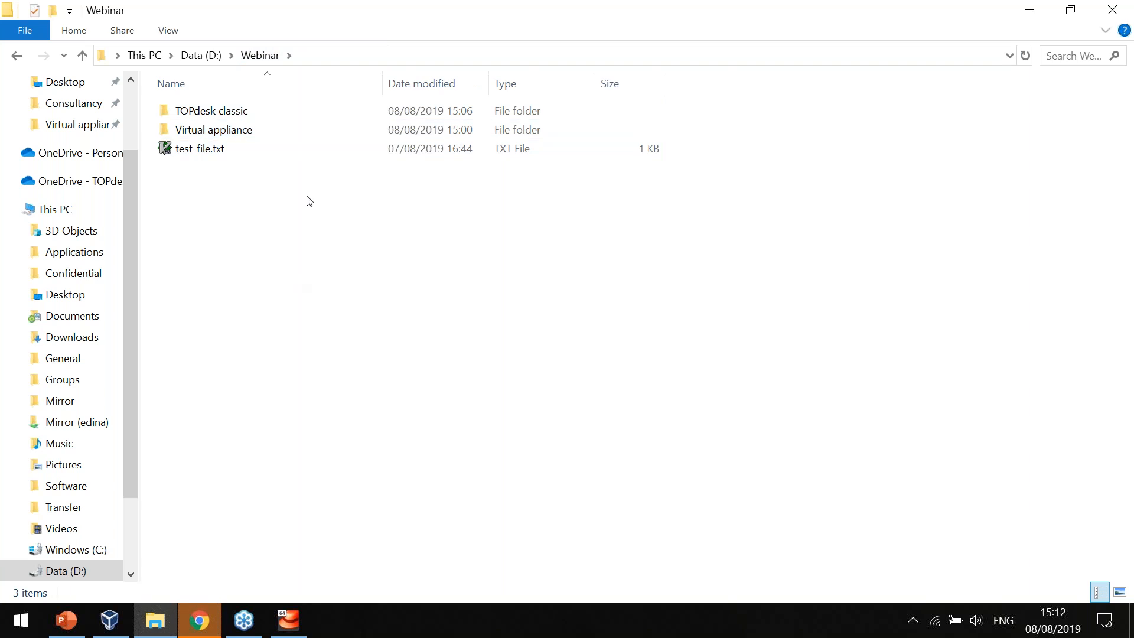
{"action": "left_click", "coordinate": [248, 111]}
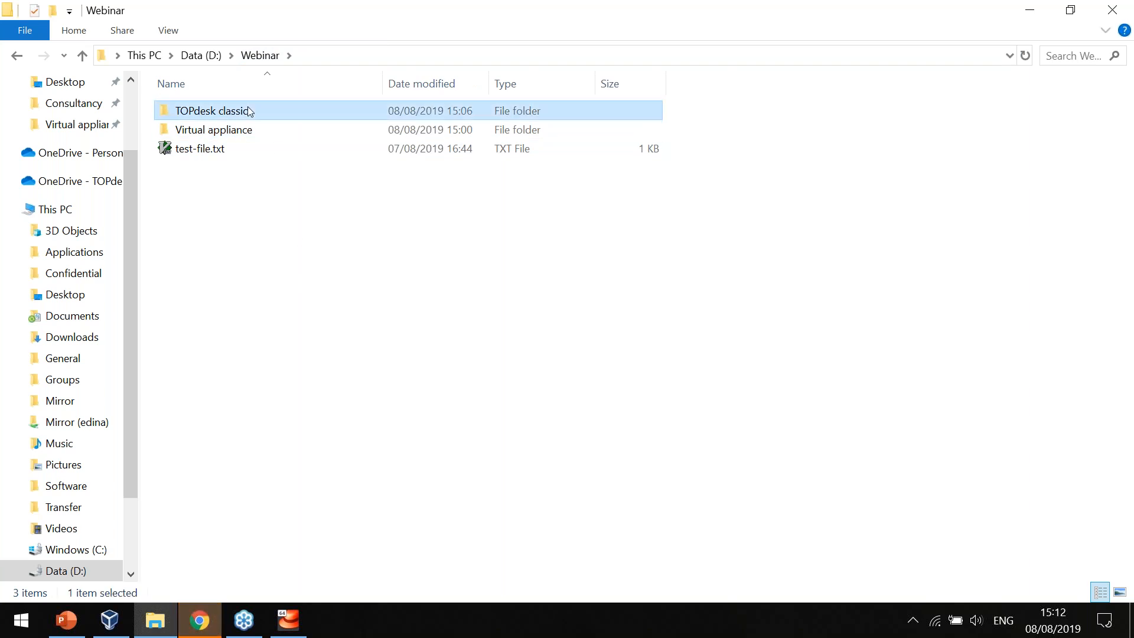
{"action": "double_click", "coordinate": [248, 111]}
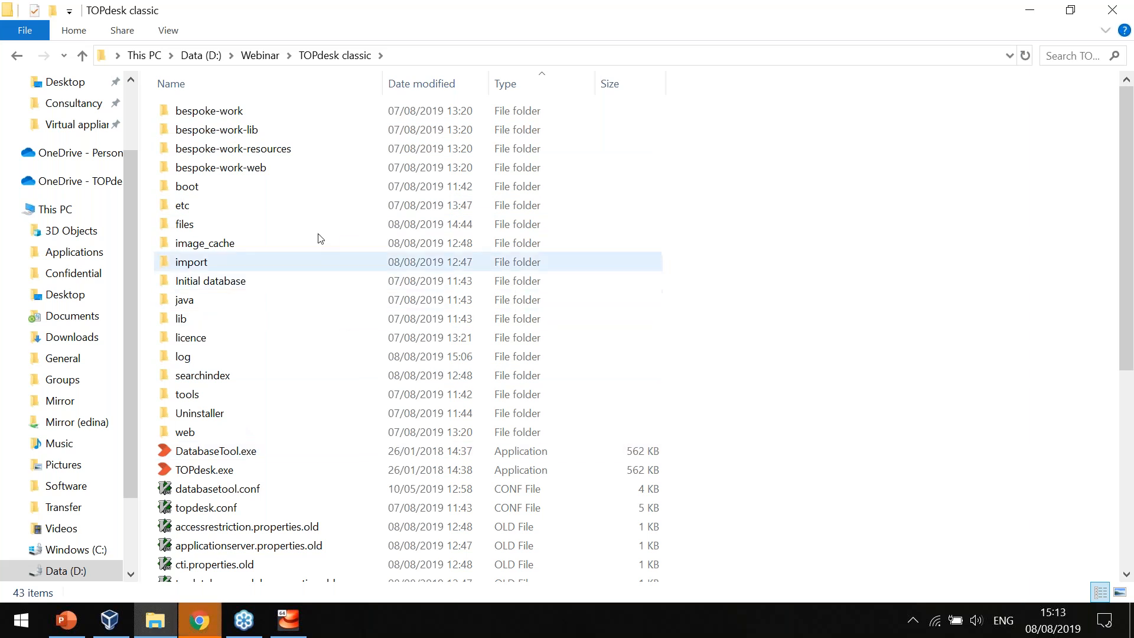
{"action": "double_click", "coordinate": [293, 262]}
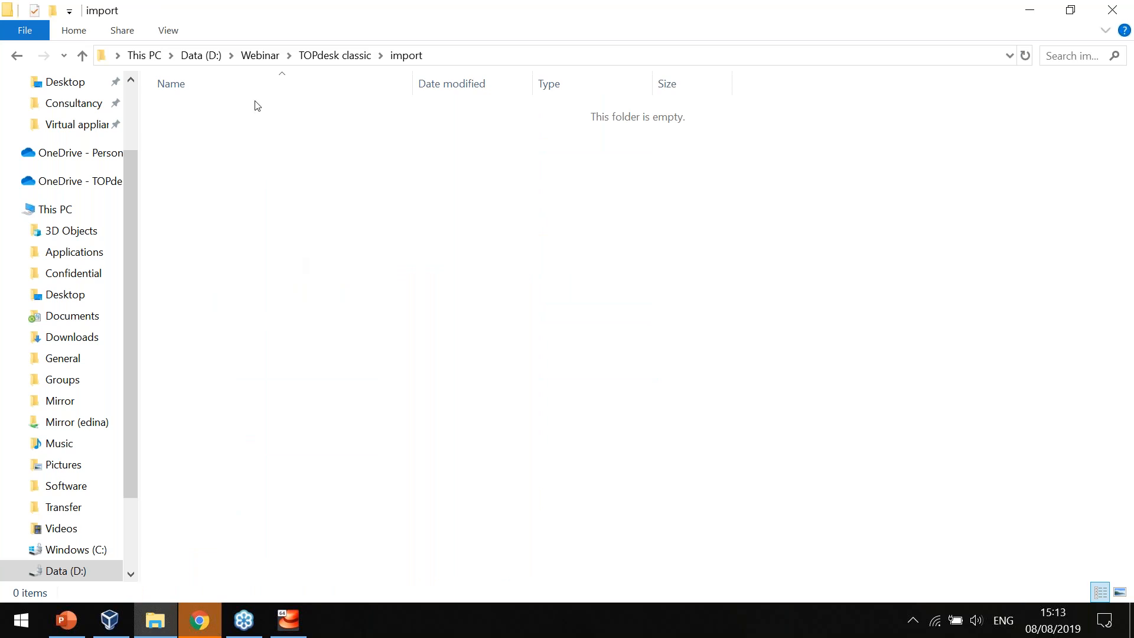
{"action": "left_click", "coordinate": [269, 60]}
{"action": "double_click", "coordinate": [223, 130]}
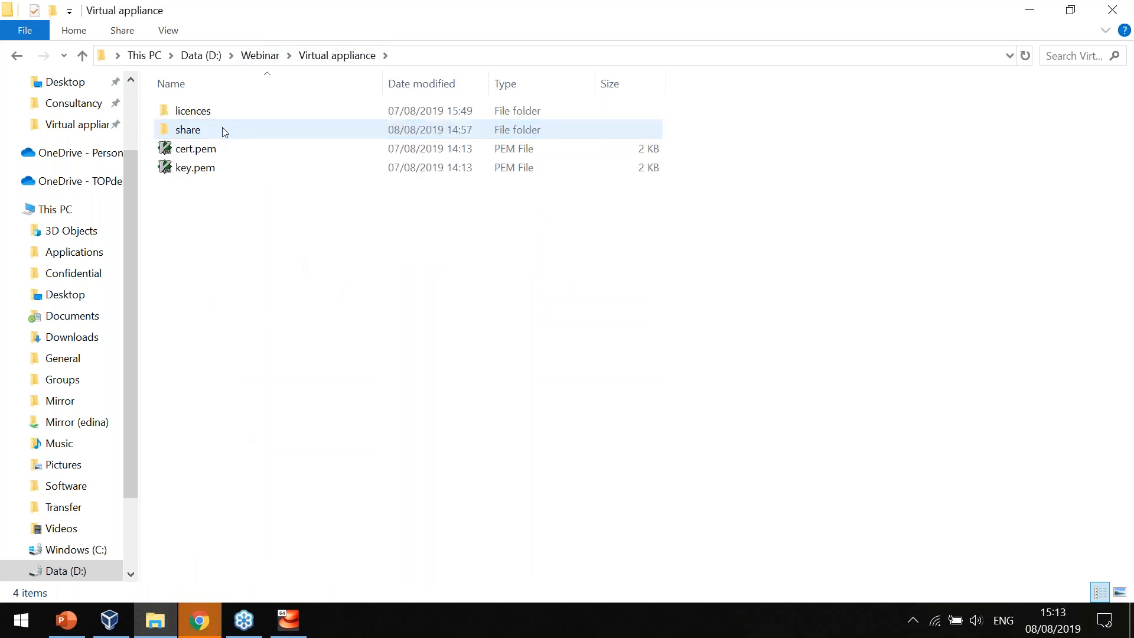
{"action": "double_click", "coordinate": [233, 129]}
{"action": "double_click", "coordinate": [205, 115]}
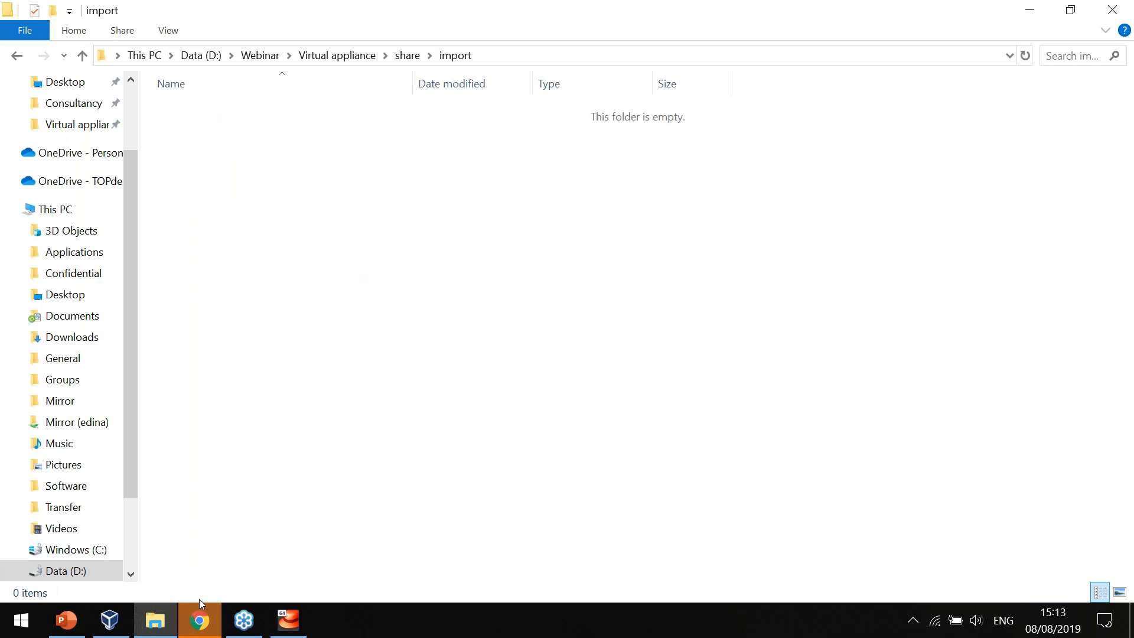
Switch to Chrome and load the TOPdesk start page at webinar.topdeskuk.com instead of the Technical Settings page.
{"action": "left_click", "coordinate": [200, 623]}
{"action": "left_click", "coordinate": [718, 188]}
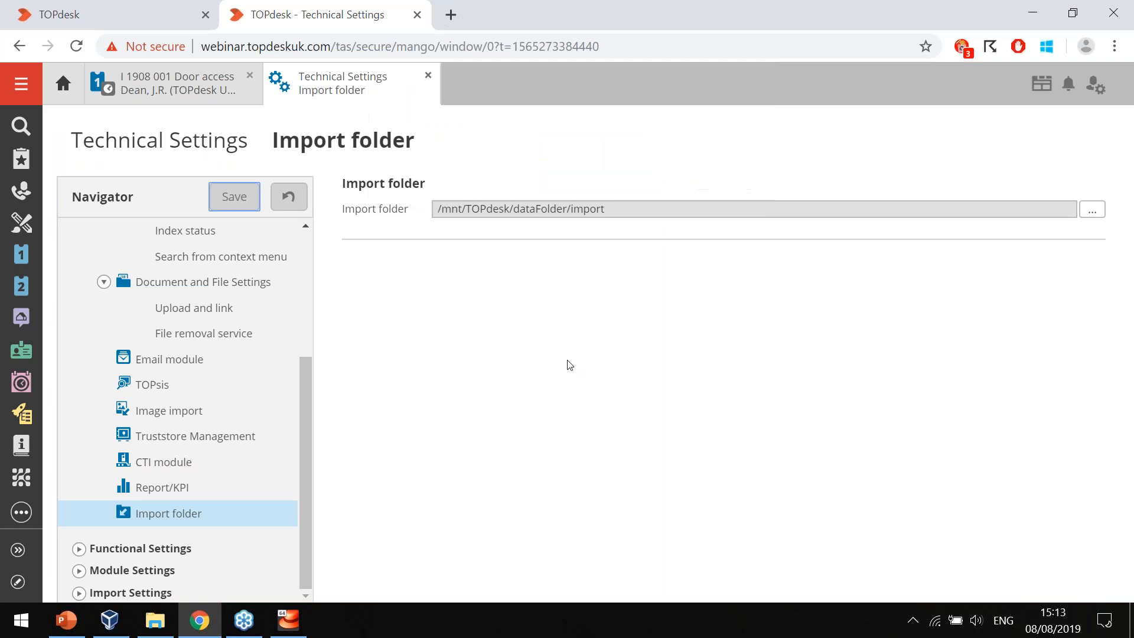
{"action": "key", "text": "ctrl+l"}
{"action": "key", "text": "End"}
{"action": "key", "text": "BackSpace"}
{"action": "key", "text": "BackSpace"}
{"action": "key", "text": "BackSpace"}
{"action": "key", "text": "BackSpace"}
{"action": "key", "text": "BackSpace"}
{"action": "key", "text": "BackSpace"}
{"action": "key", "text": "BackSpace"}
{"action": "key", "text": "BackSpace"}
{"action": "key", "text": "BackSpace"}
{"action": "key", "text": "BackSpace"}
{"action": "key", "text": "BackSpace"}
{"action": "key", "text": "BackSpace"}
{"action": "key", "text": "BackSpace"}
{"action": "key", "text": "BackSpace"}
{"action": "key", "text": "BackSpace"}
{"action": "key", "text": "BackSpace"}
{"action": "key", "text": "BackSpace"}
{"action": "key", "text": "BackSpace"}
{"action": "key", "text": "BackSpace"}
{"action": "key", "text": "BackSpace"}
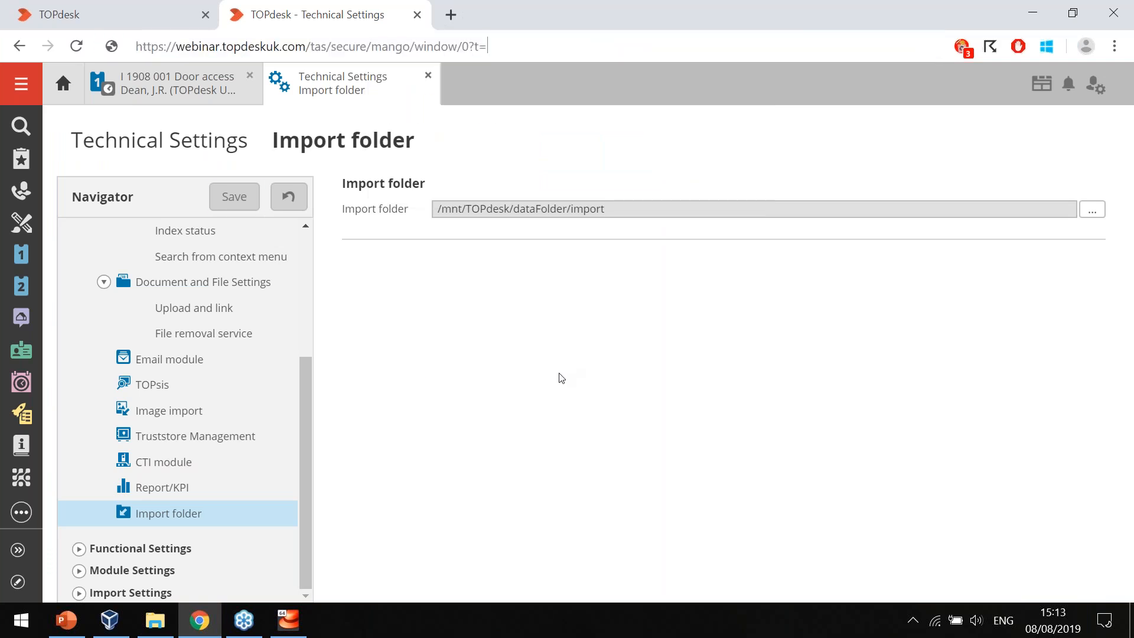
{"action": "key", "text": "BackSpace"}
{"action": "key", "text": "BackSpace"}
{"action": "key", "text": "BackSpace"}
{"action": "key", "text": "BackSpace"}
{"action": "key", "text": "BackSpace"}
{"action": "key", "text": "BackSpace"}
{"action": "key", "text": "BackSpace"}
{"action": "key", "text": "BackSpace"}
{"action": "key", "text": "BackSpace"}
{"action": "key", "text": "BackSpace"}
{"action": "key", "text": "BackSpace"}
{"action": "key", "text": "BackSpace"}
{"action": "key", "text": "BackSpace"}
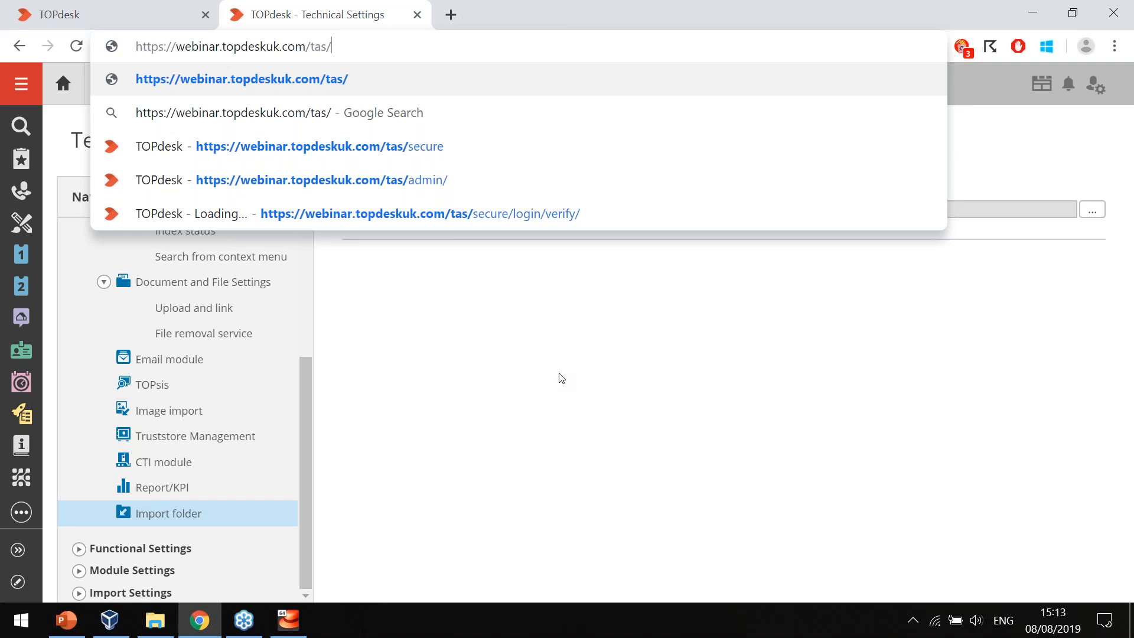
{"action": "key", "text": "Return"}
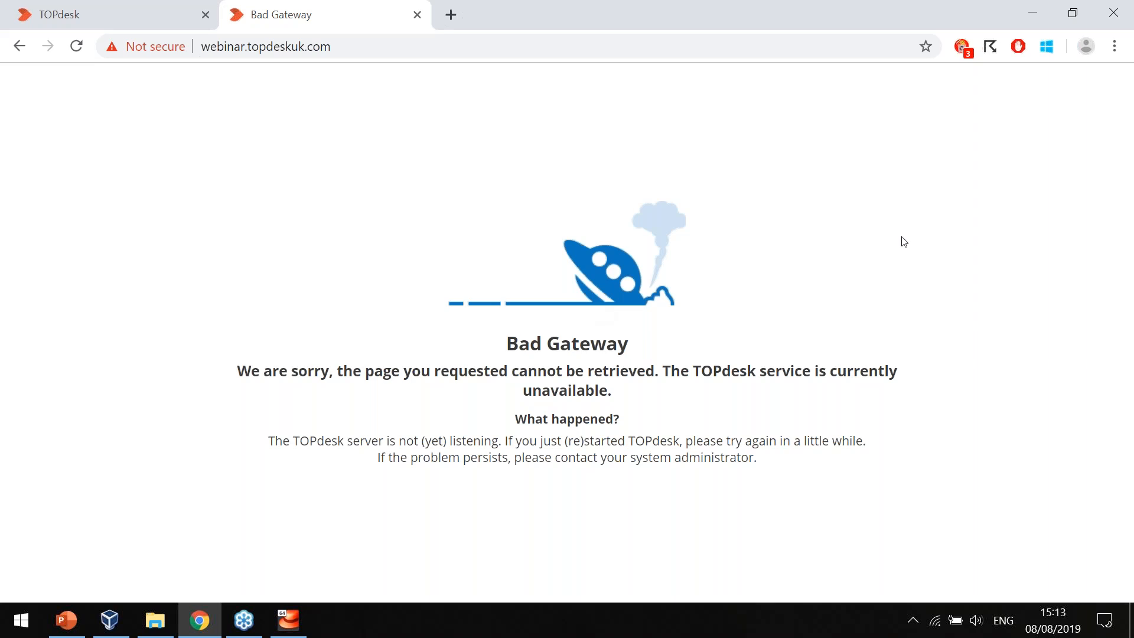
Switch to File Explorer and review the folders in the Virtual appliance share.
{"action": "left_click", "coordinate": [155, 620]}
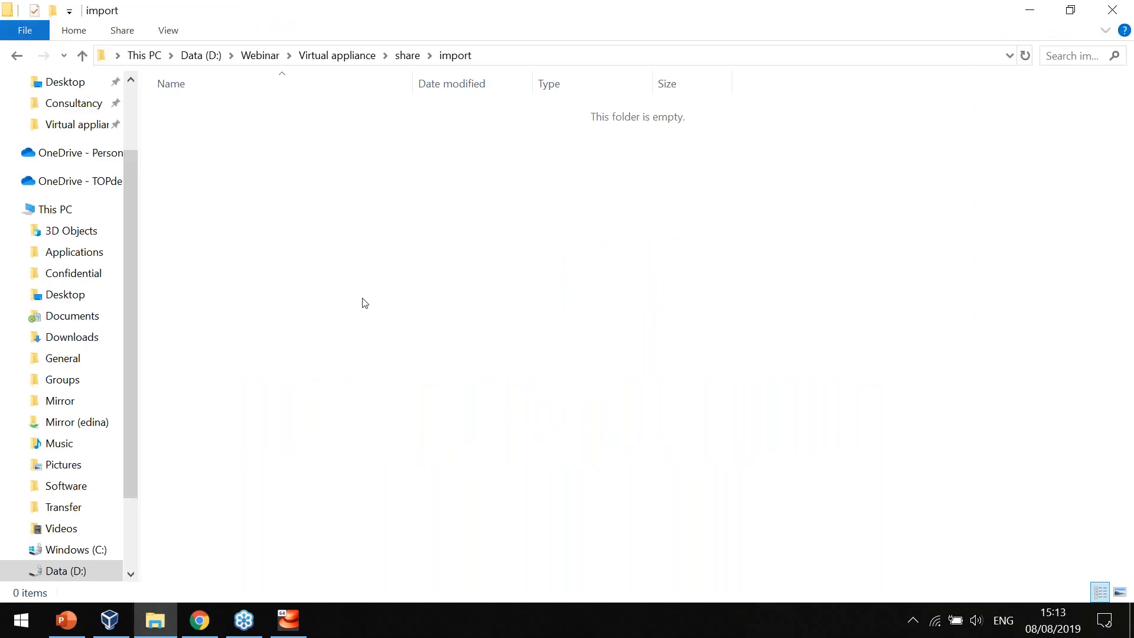
{"action": "key", "text": "alt+Up"}
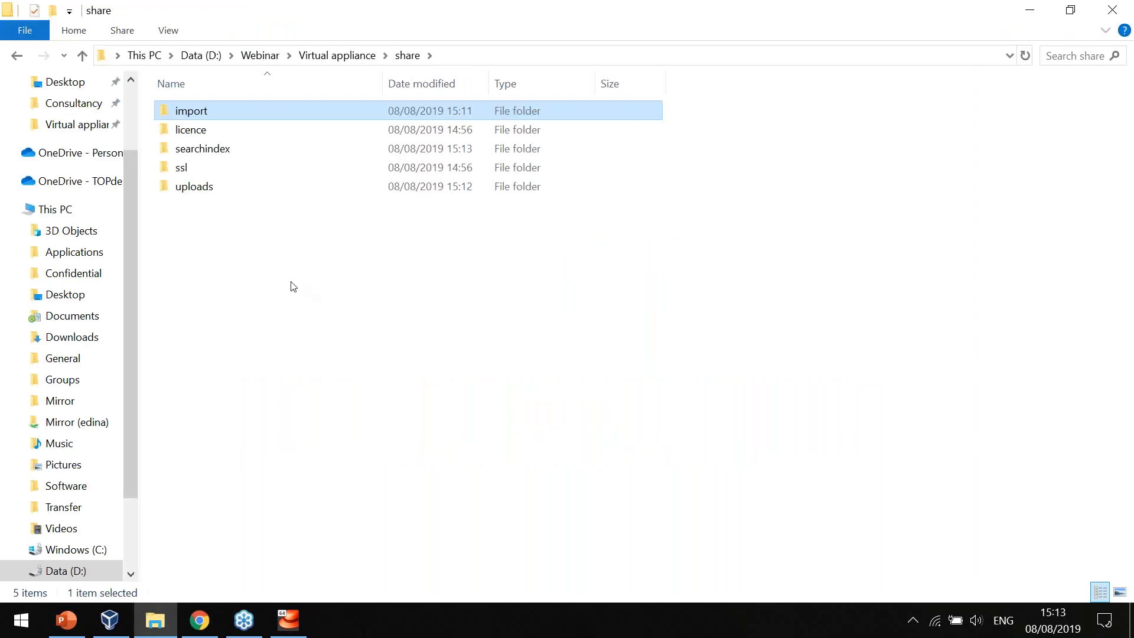
{"action": "left_click", "coordinate": [291, 281]}
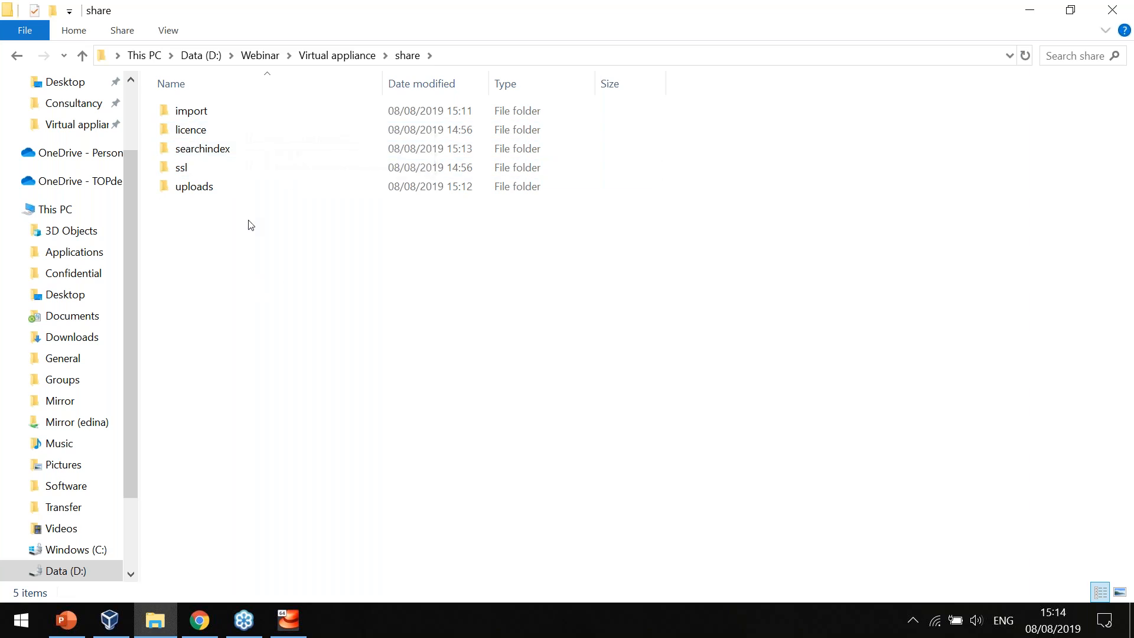
Return to Chrome, reload the TOPdesk page and log in as an operator with the login name and password.
{"action": "key", "text": "alt+Tab"}
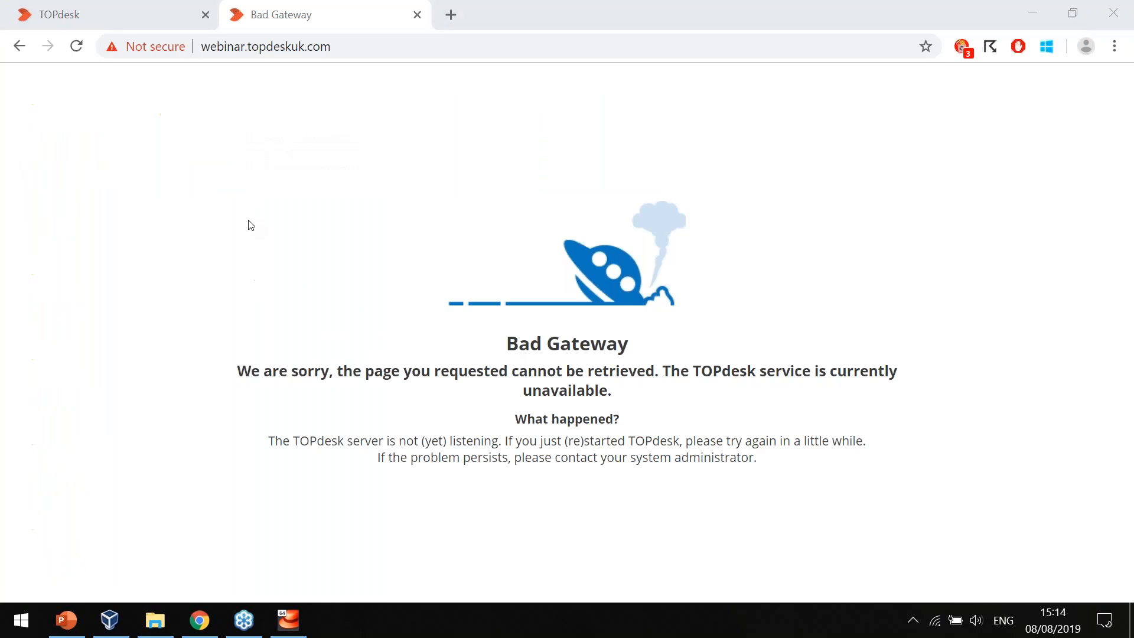
{"action": "key", "text": "F5"}
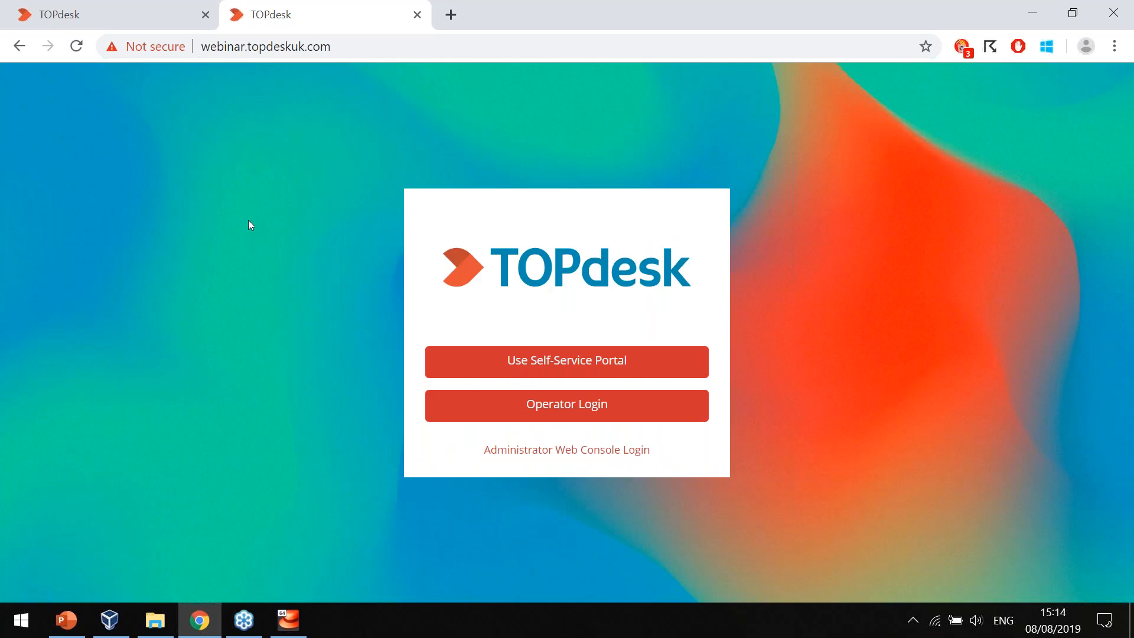
{"action": "left_click", "coordinate": [623, 417]}
{"action": "type", "text": "admin"}
{"action": "key", "text": "Tab"}
{"action": "type", "text": "admin"}
{"action": "key", "text": "Return"}
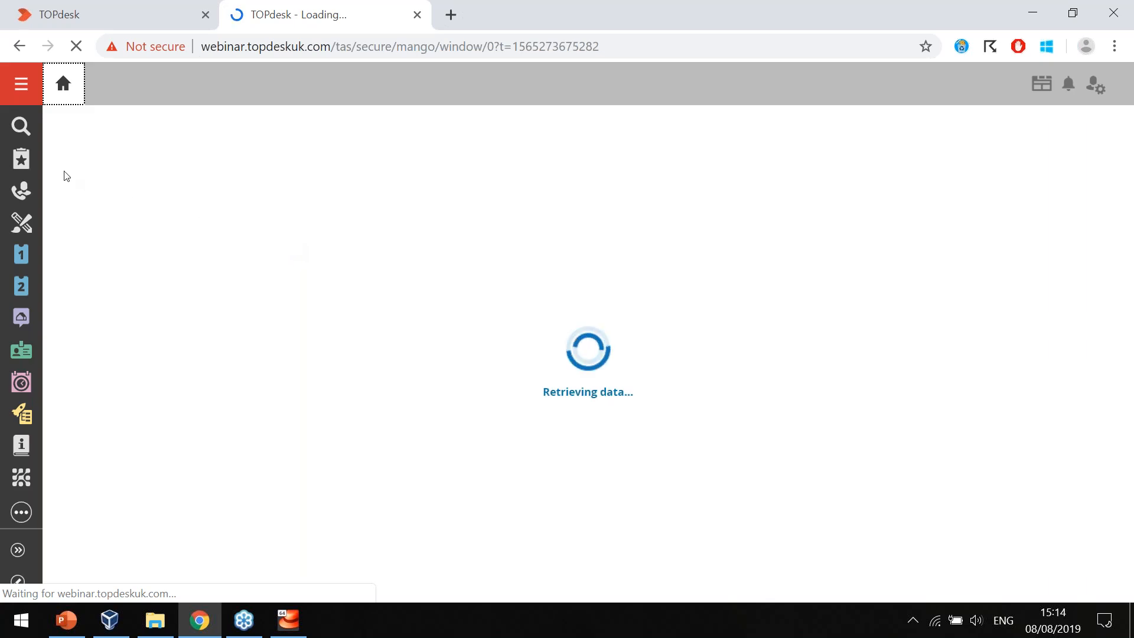
Open the bookmarked Door access incident and view its test-file.txt attachment, then close the file.
{"action": "left_click", "coordinate": [21, 161]}
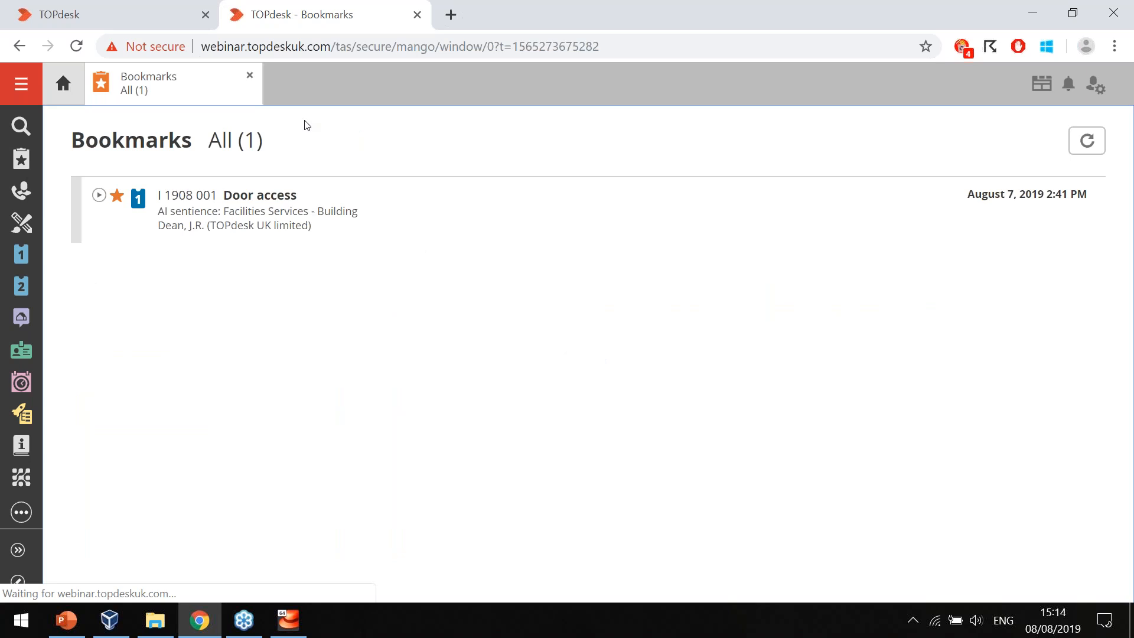
{"action": "left_click", "coordinate": [264, 197]}
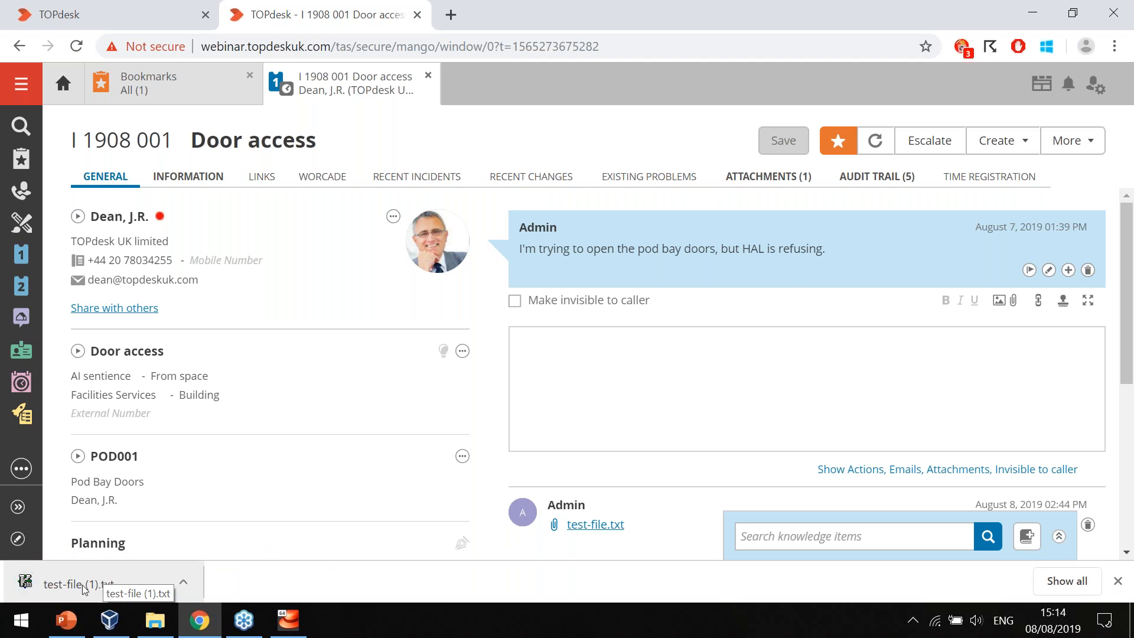
{"action": "left_click", "coordinate": [163, 594]}
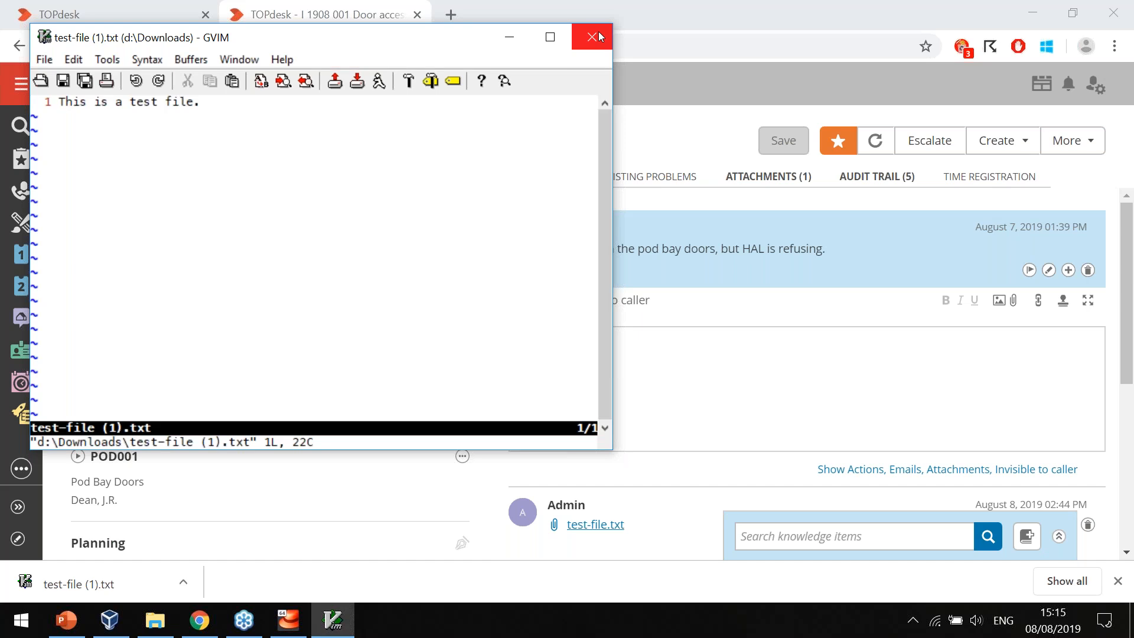
{"action": "left_click", "coordinate": [598, 36]}
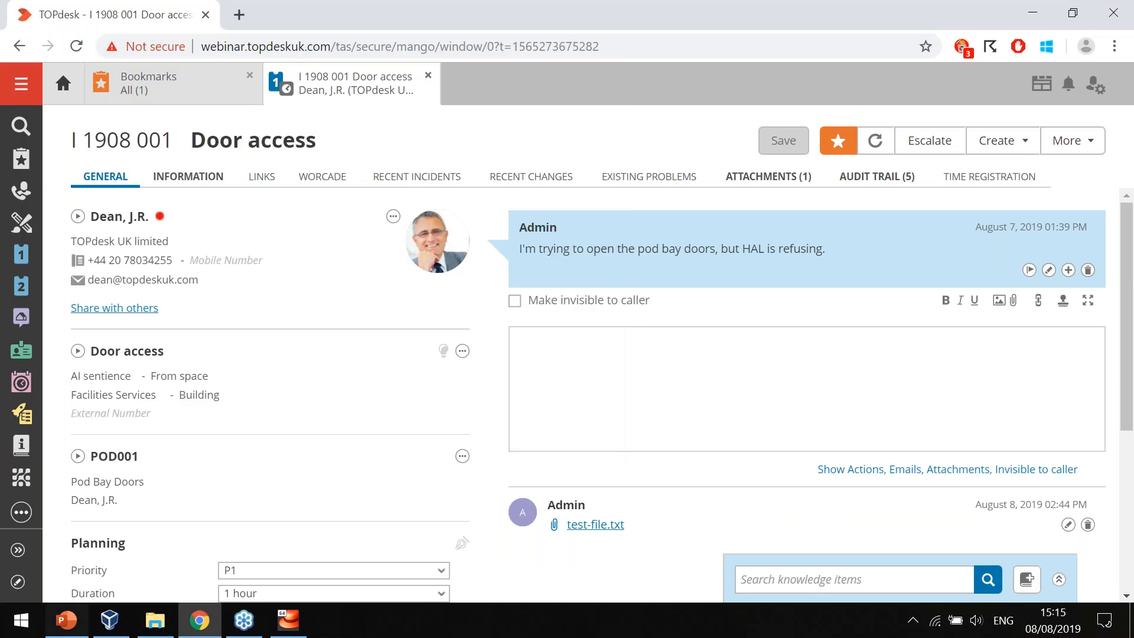
Switch to PowerPoint, start the slide show from the Example migration slide and advance to Further resources.
{"action": "left_click", "coordinate": [66, 620]}
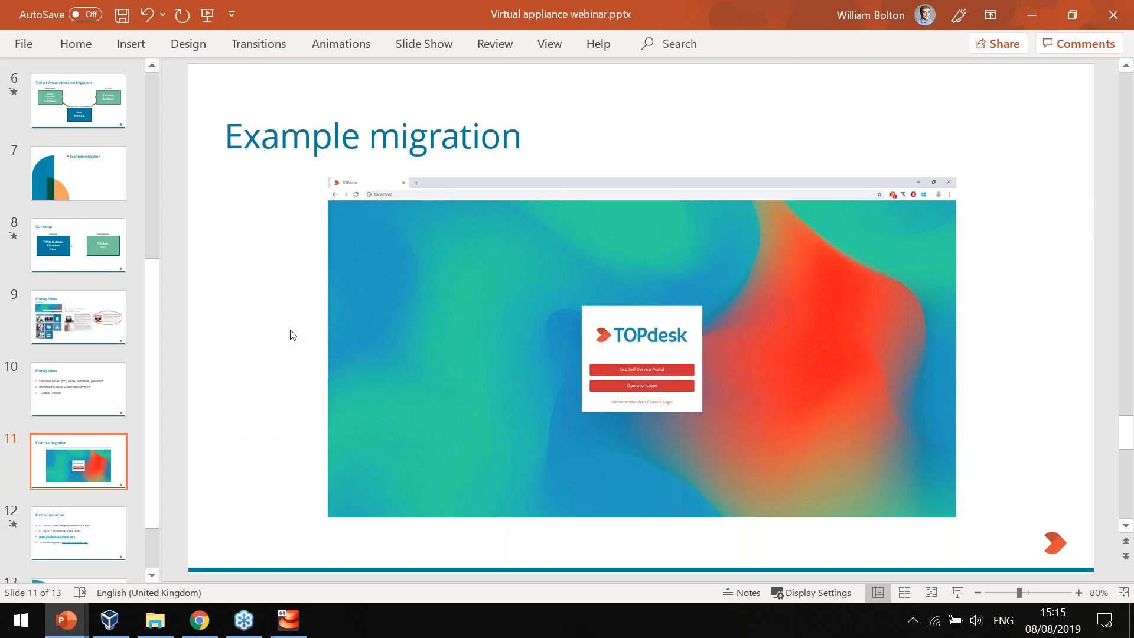
{"action": "key", "text": "shift+F5"}
{"action": "key", "text": "Right"}
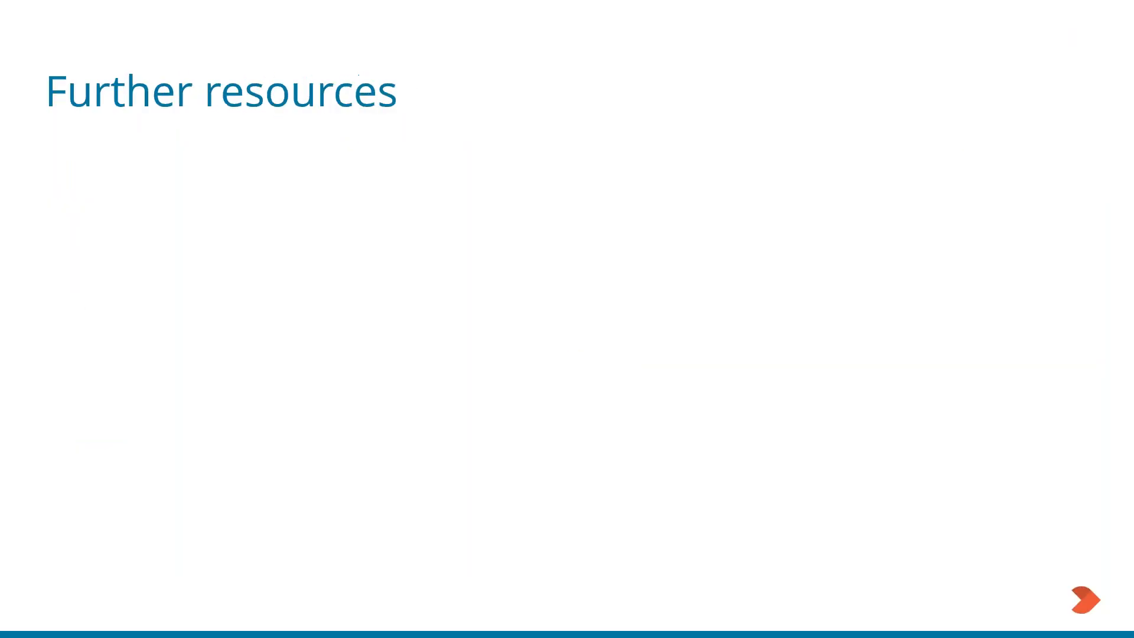